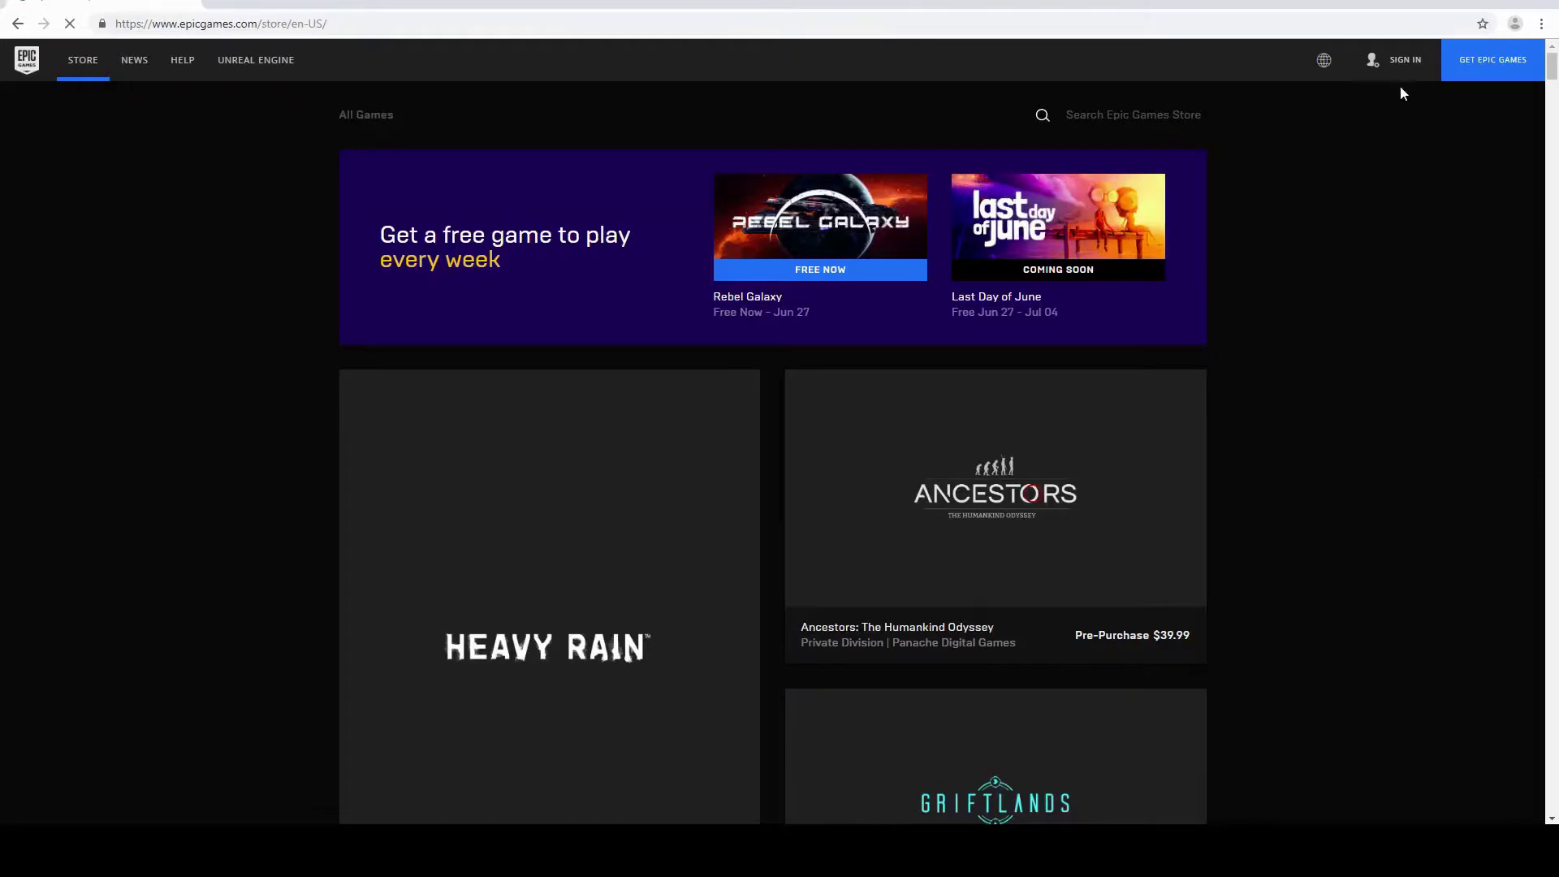
- Start getting the Epic Games Launcher from the Epic Games Store website
click(1507, 62)
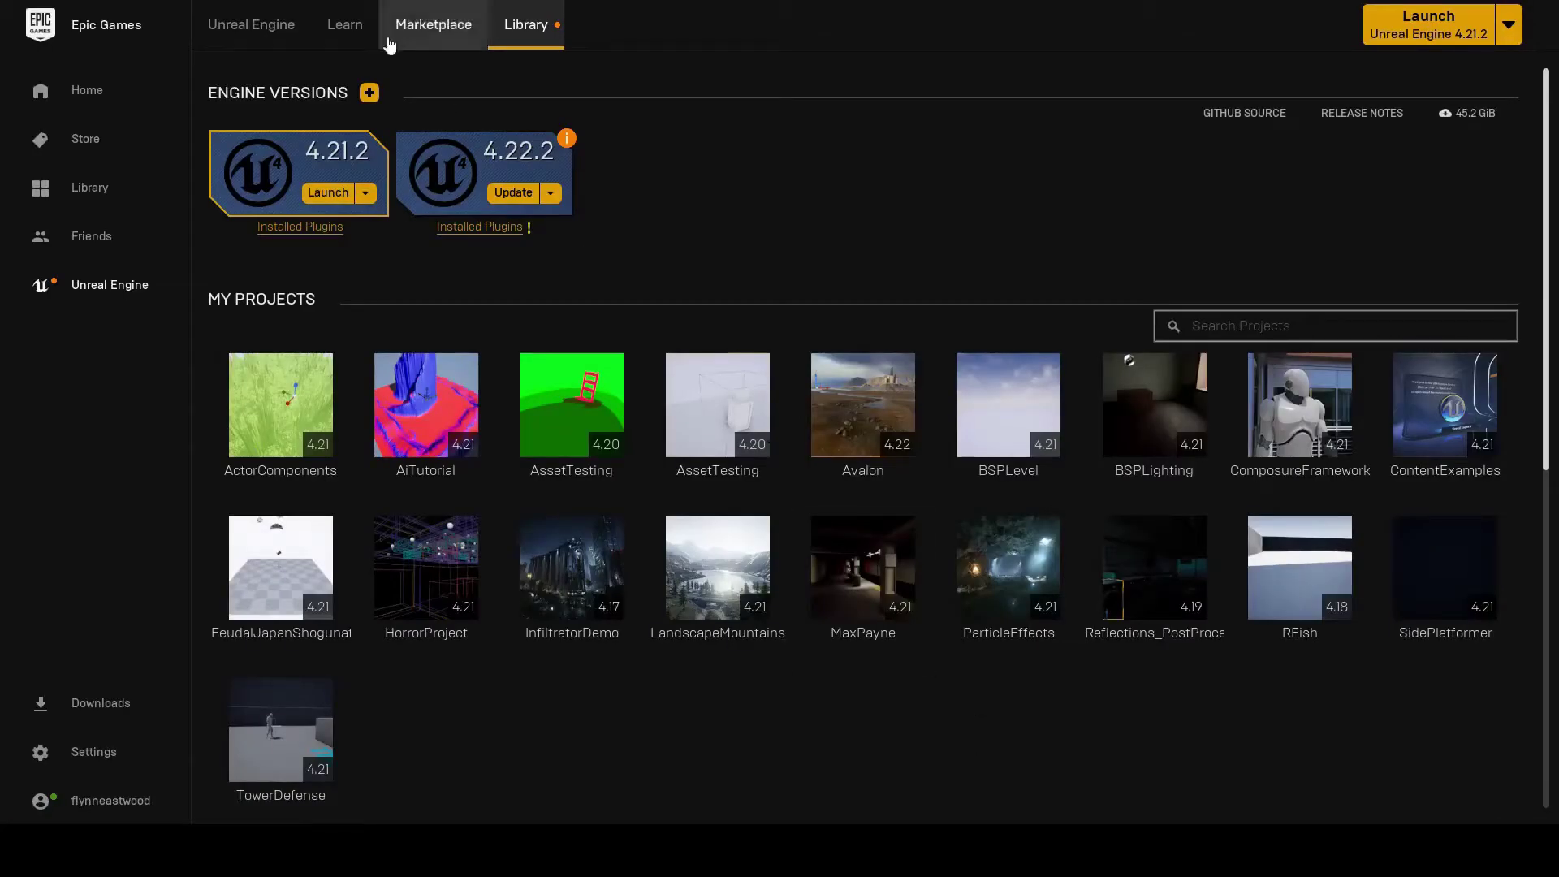
- In the Epic Games Launcher library, add a new engine version slot and remove it again
click(368, 93)
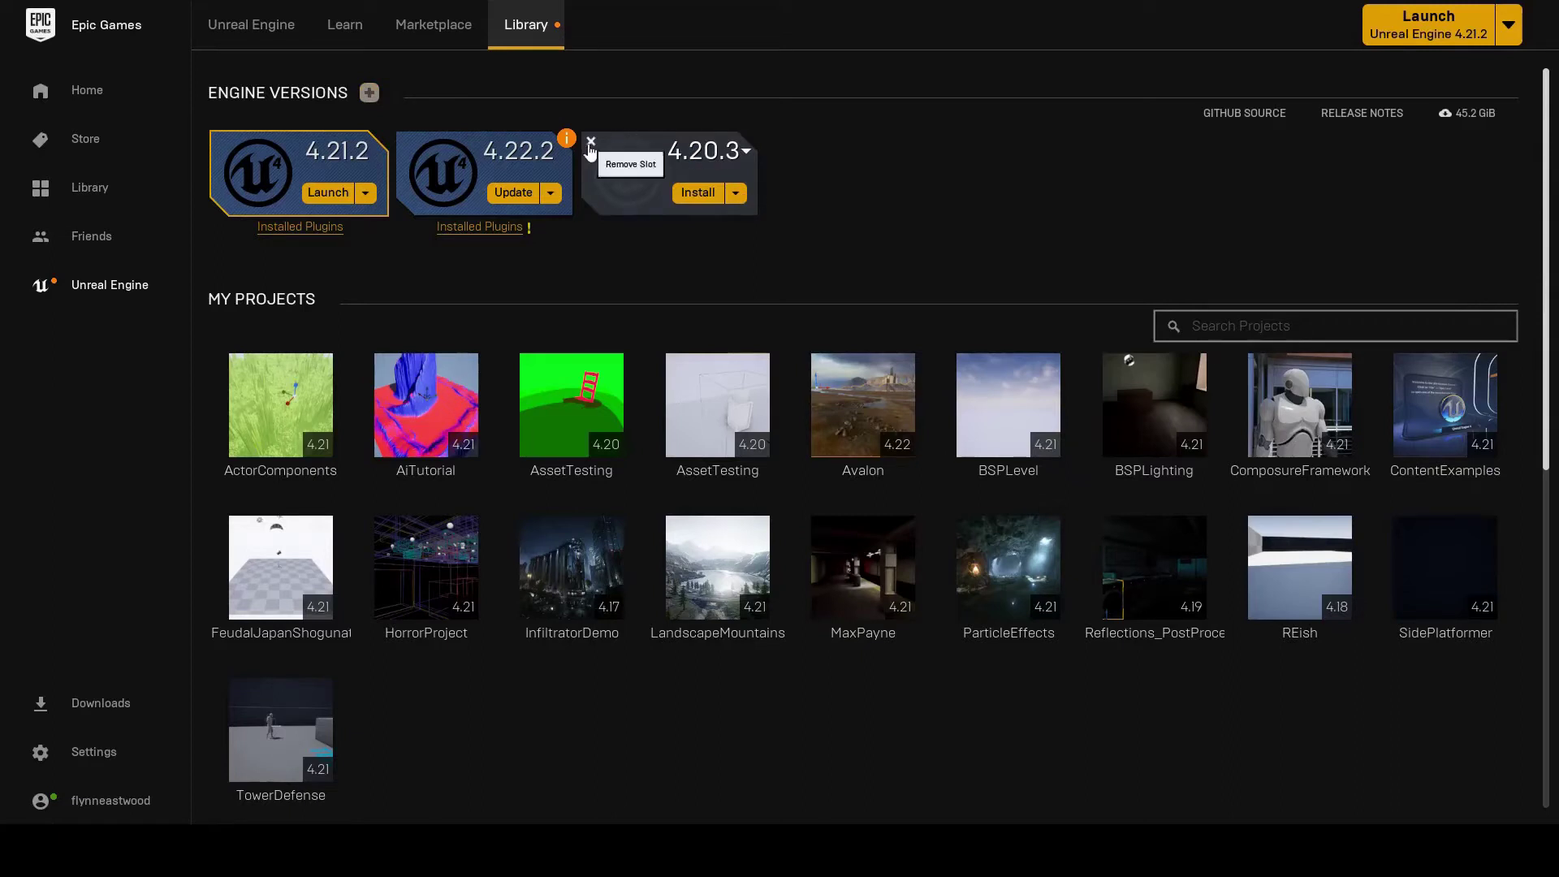
click(590, 143)
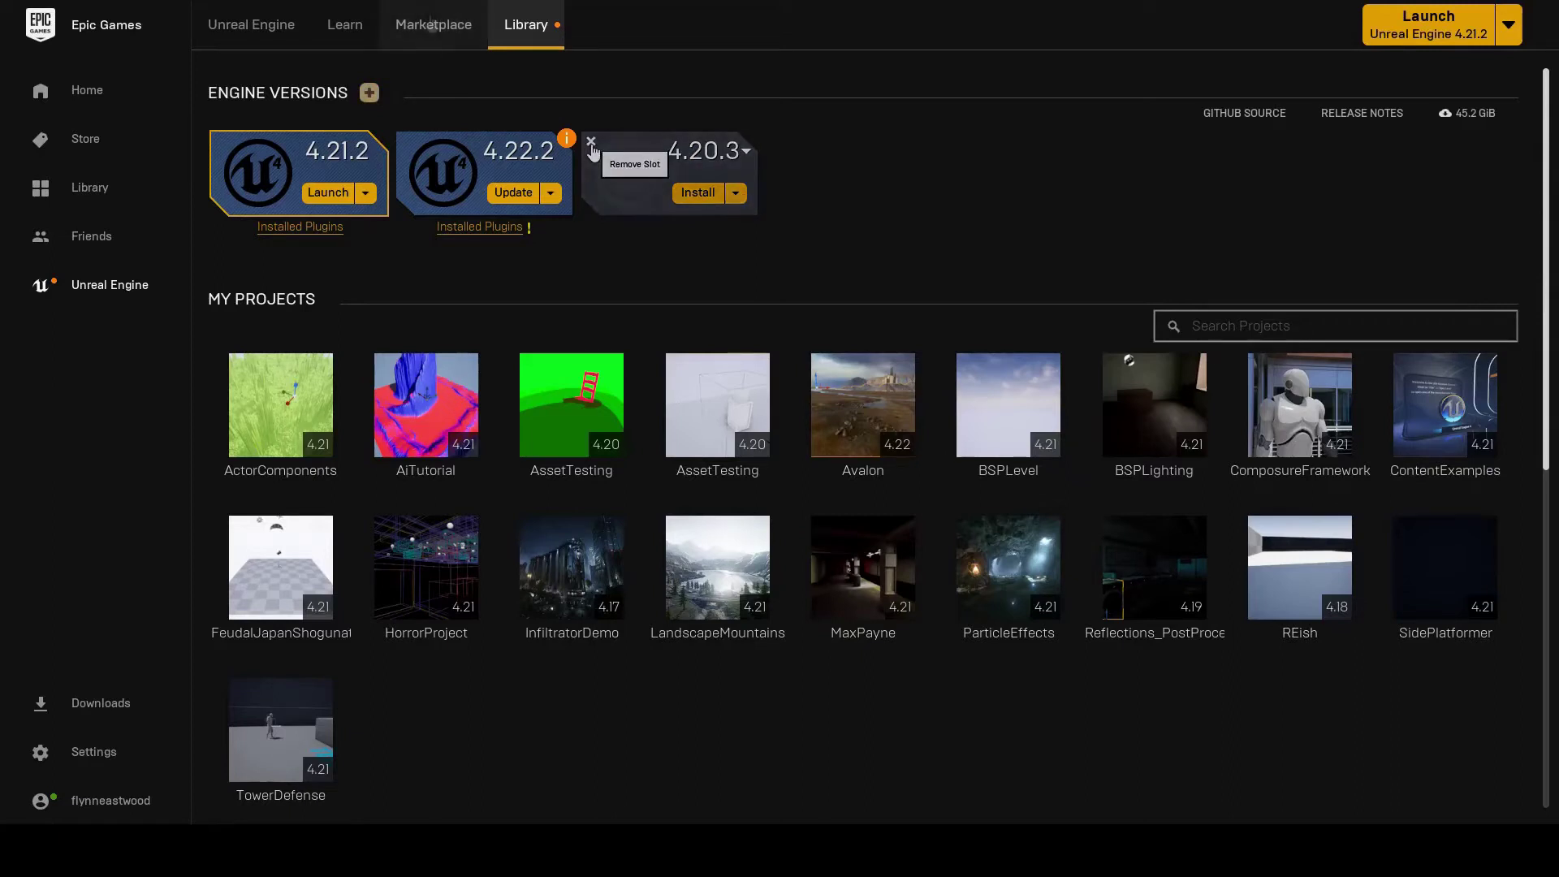
- Browse the launcher's Learn samples and read the online Unreal Engine documentation on Layered Materials under Engine Features
click(350, 27)
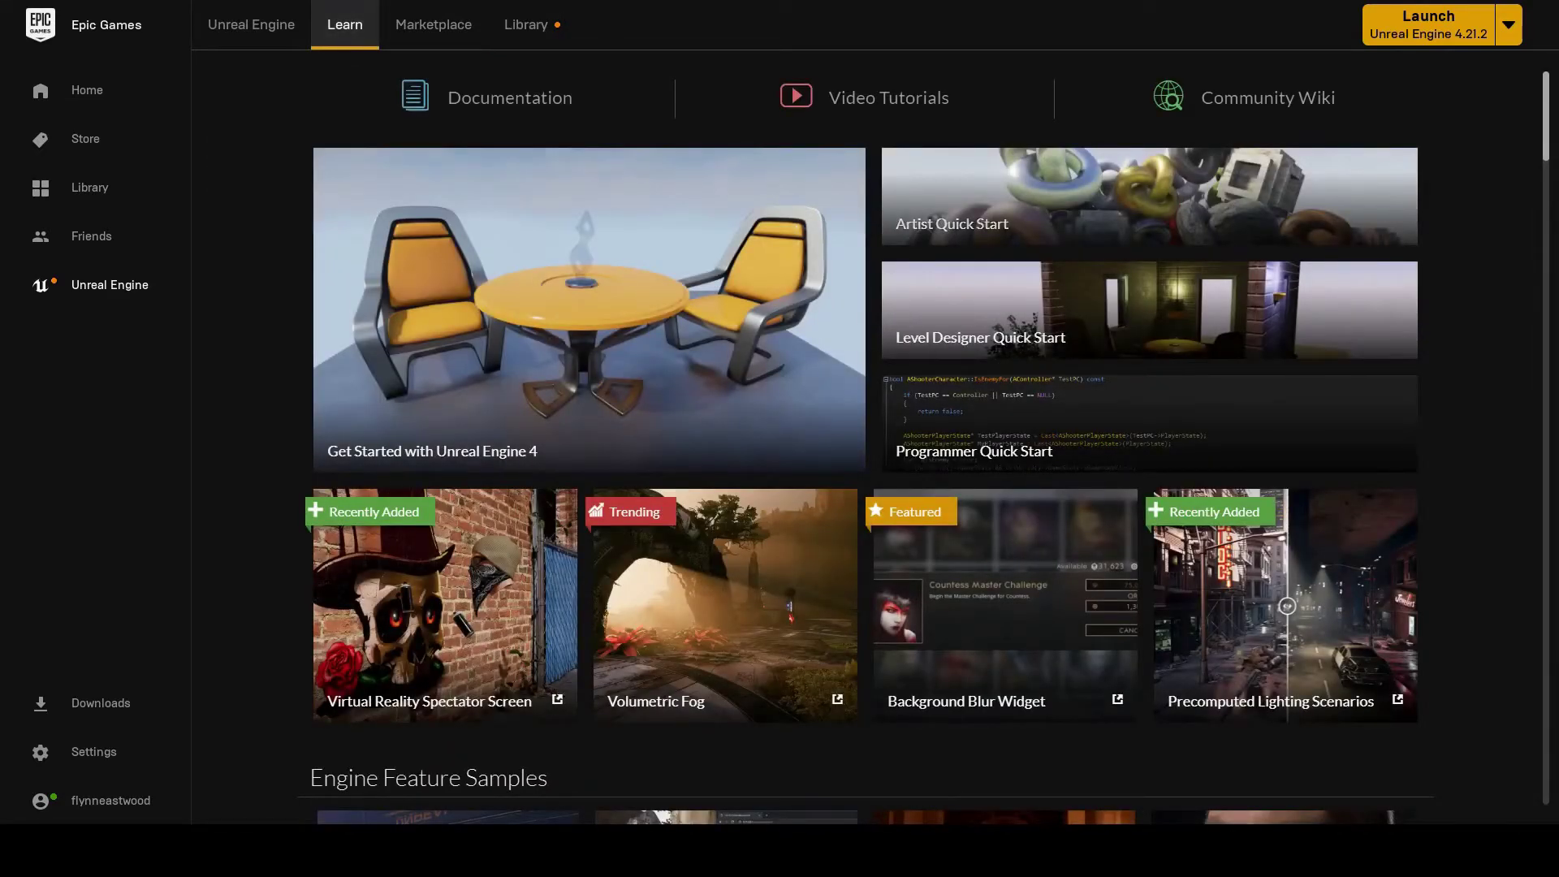
drag(1546, 146, 1551, 296)
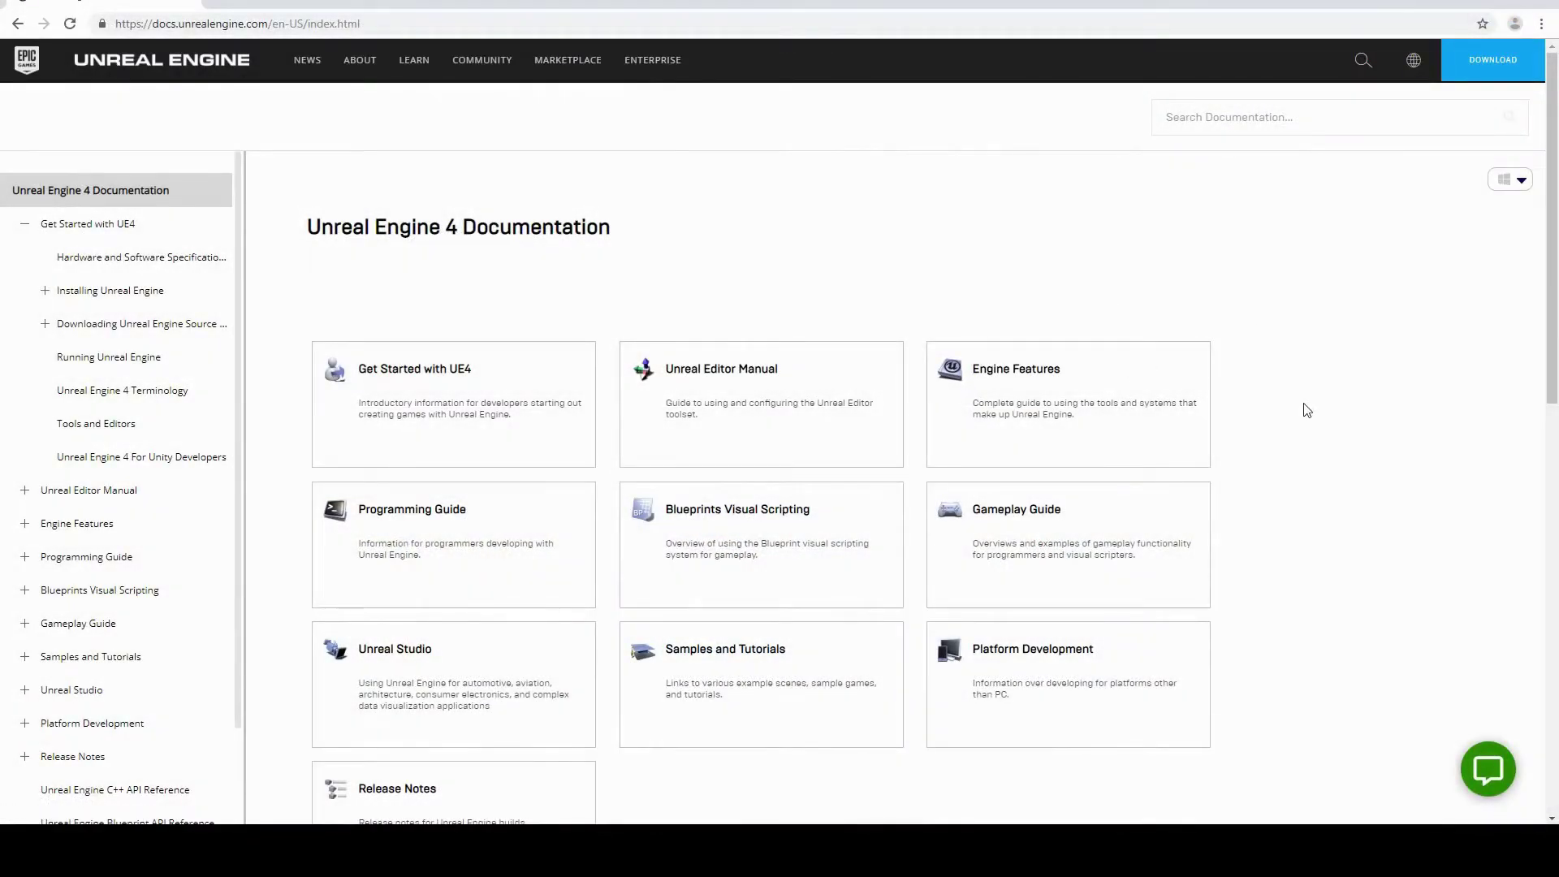
click(1001, 372)
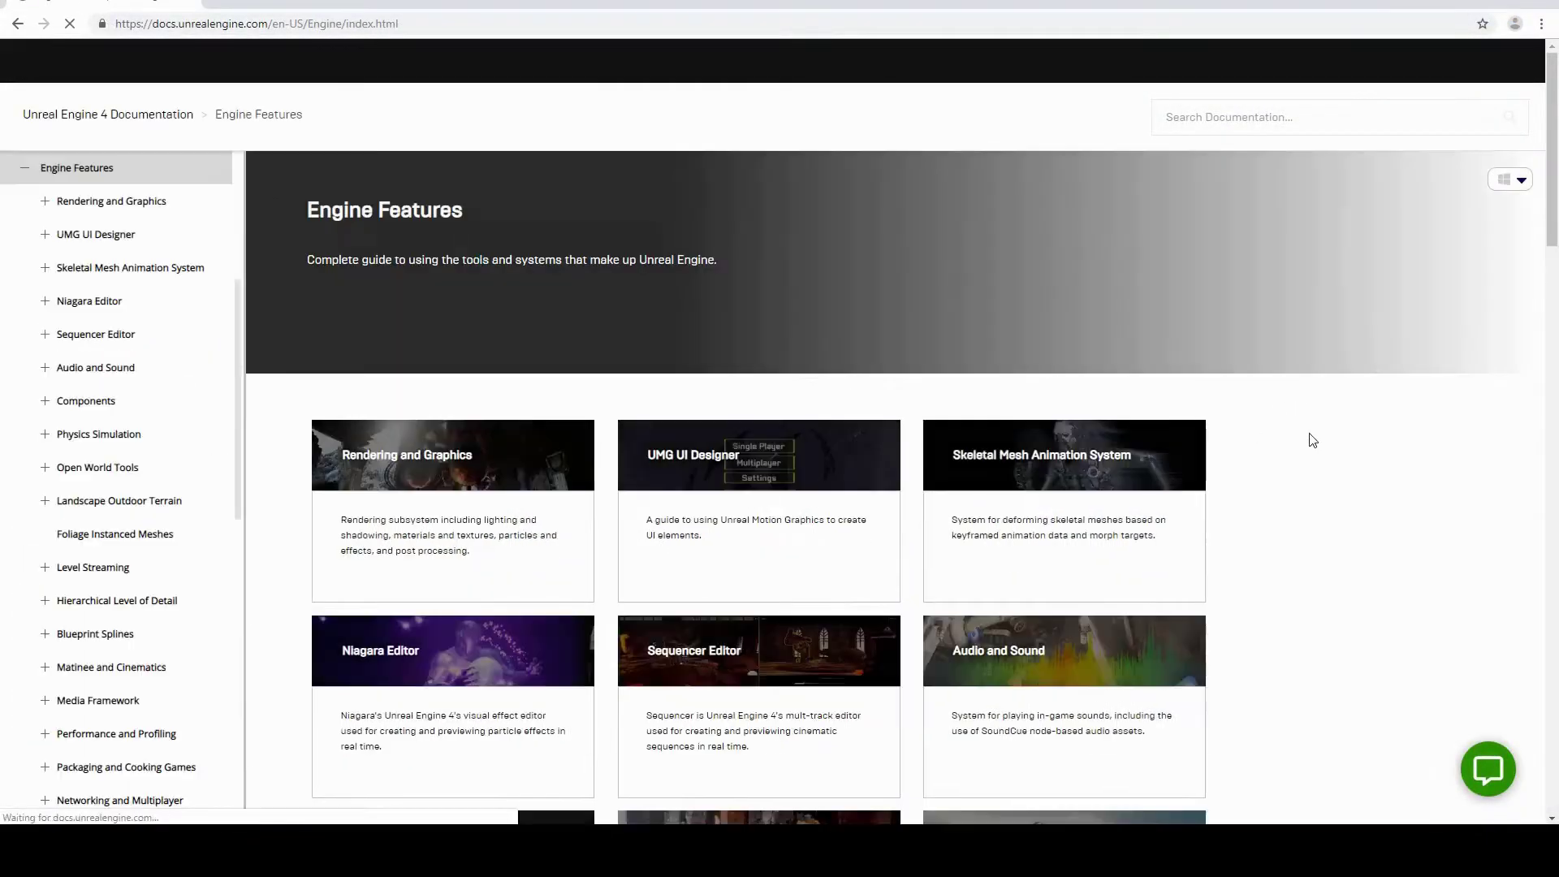
click(324, 461)
scroll(1137, 544, up, 5)
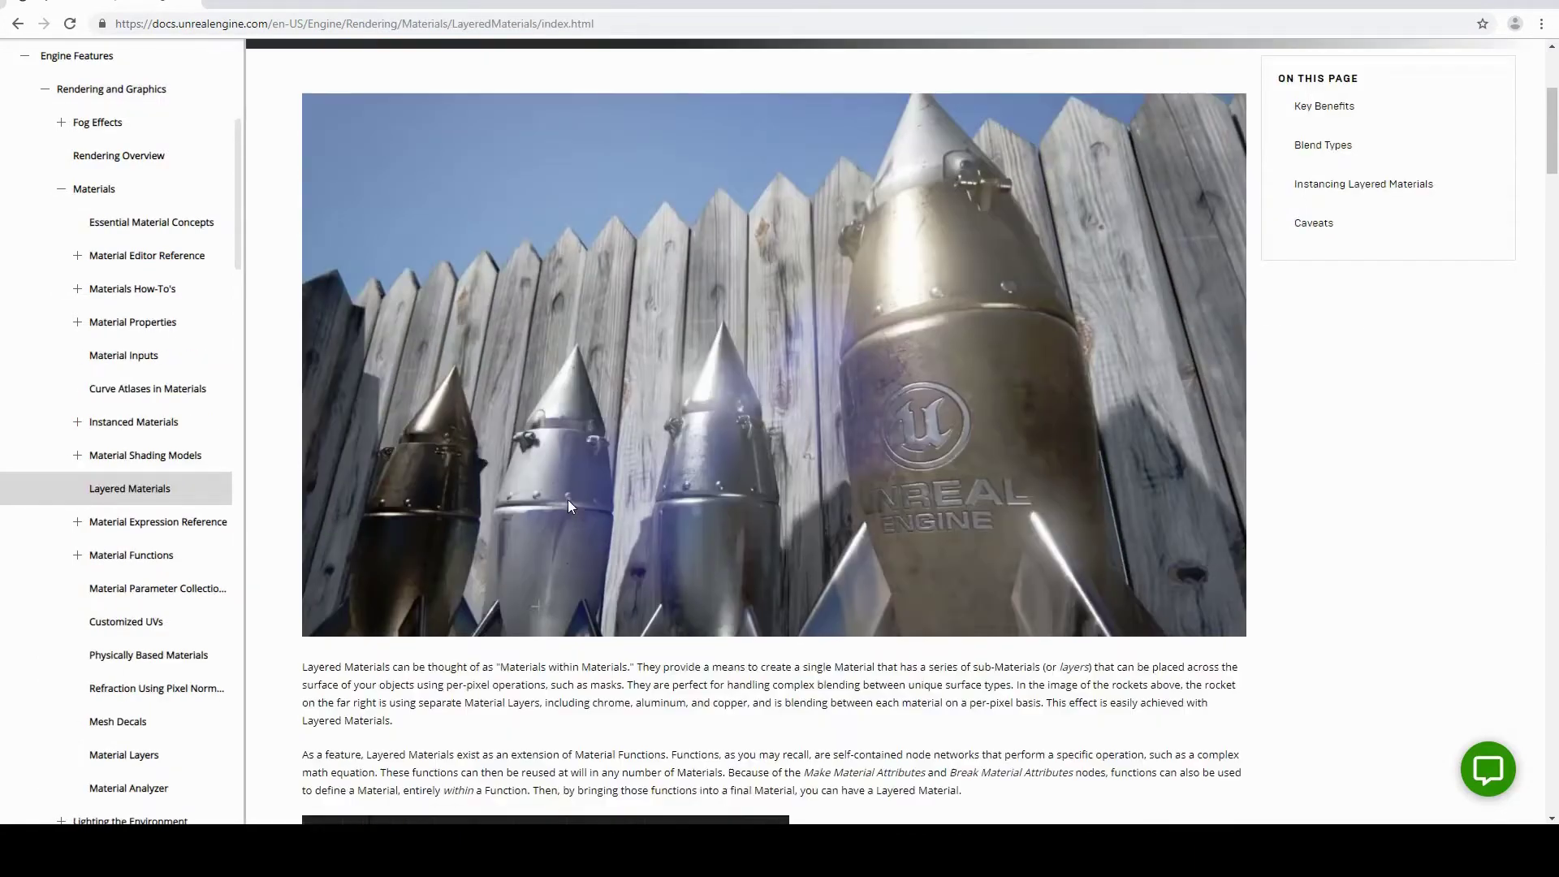
scroll(569, 499, down, 7)
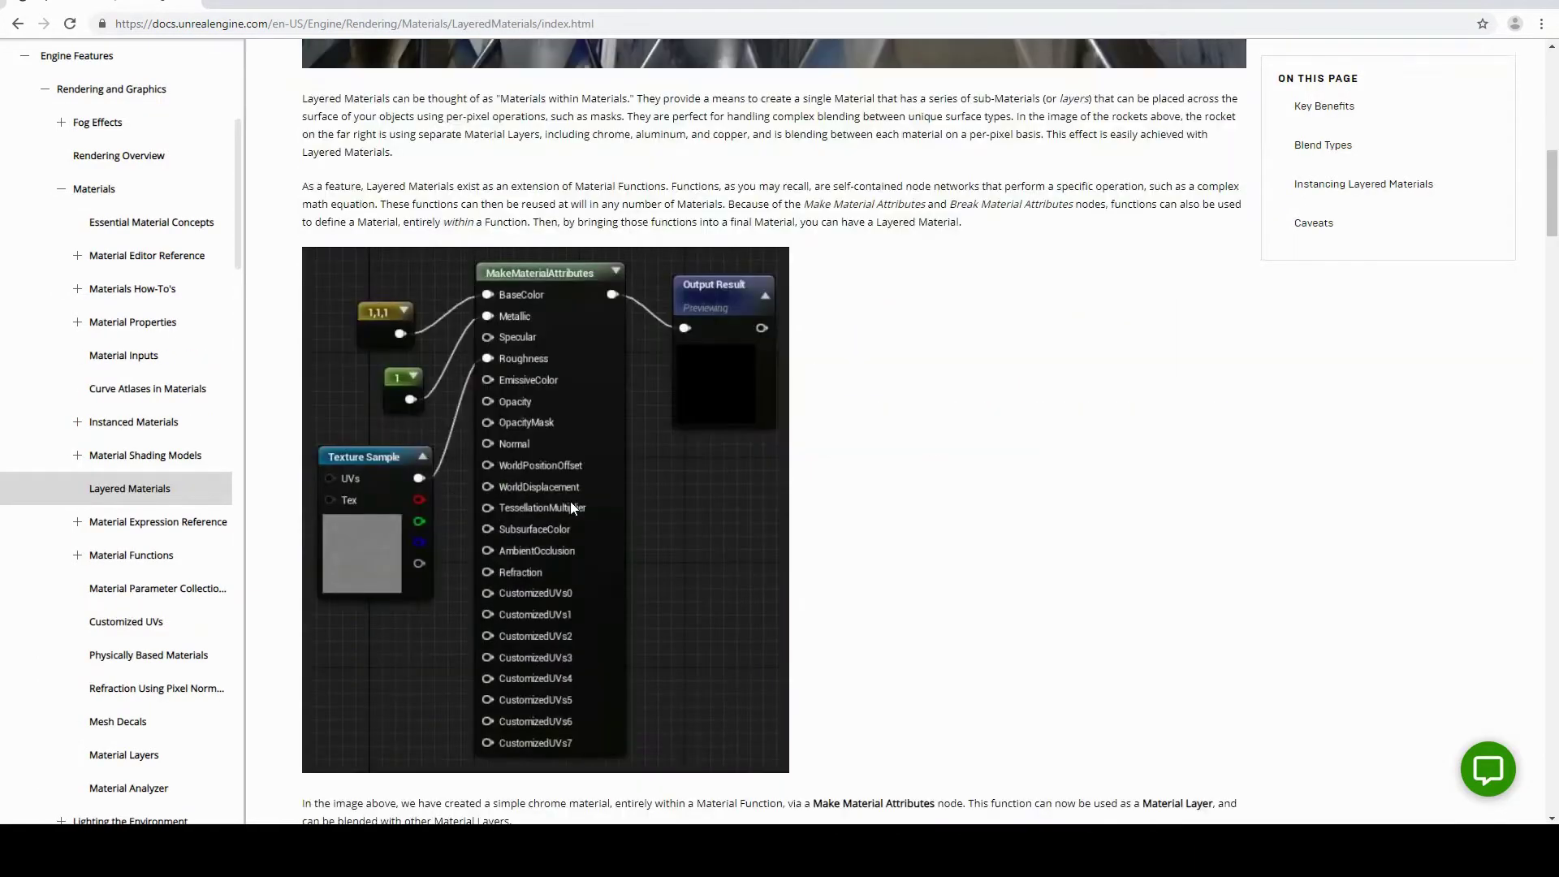
scroll(570, 500, down, 6)
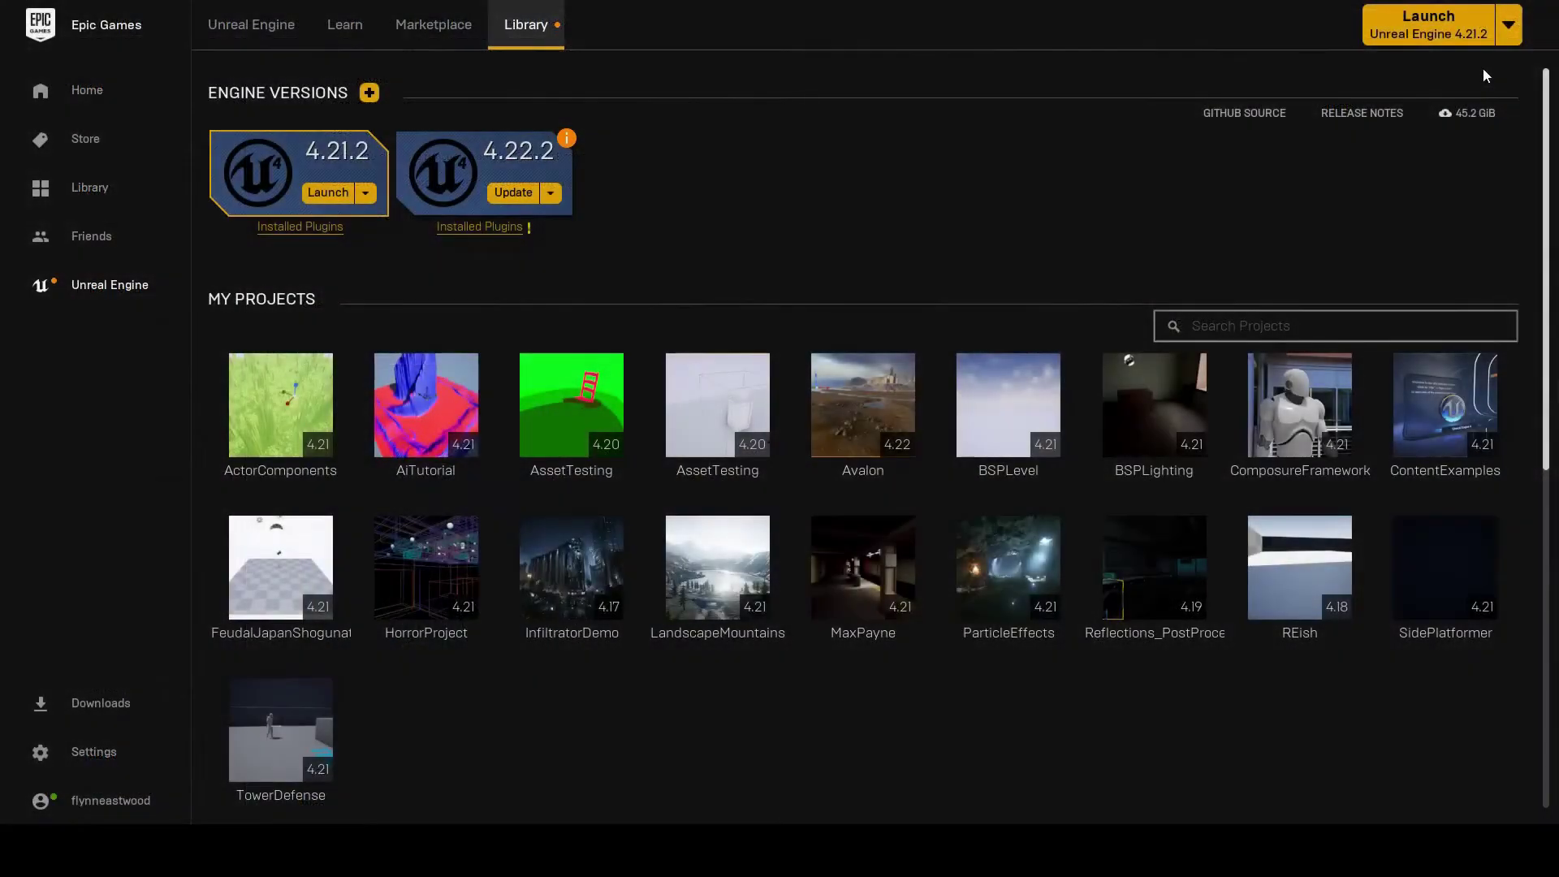
- Switch back to the Epic Games Launcher and launch Unreal Engine version 4.22.2
click(1508, 27)
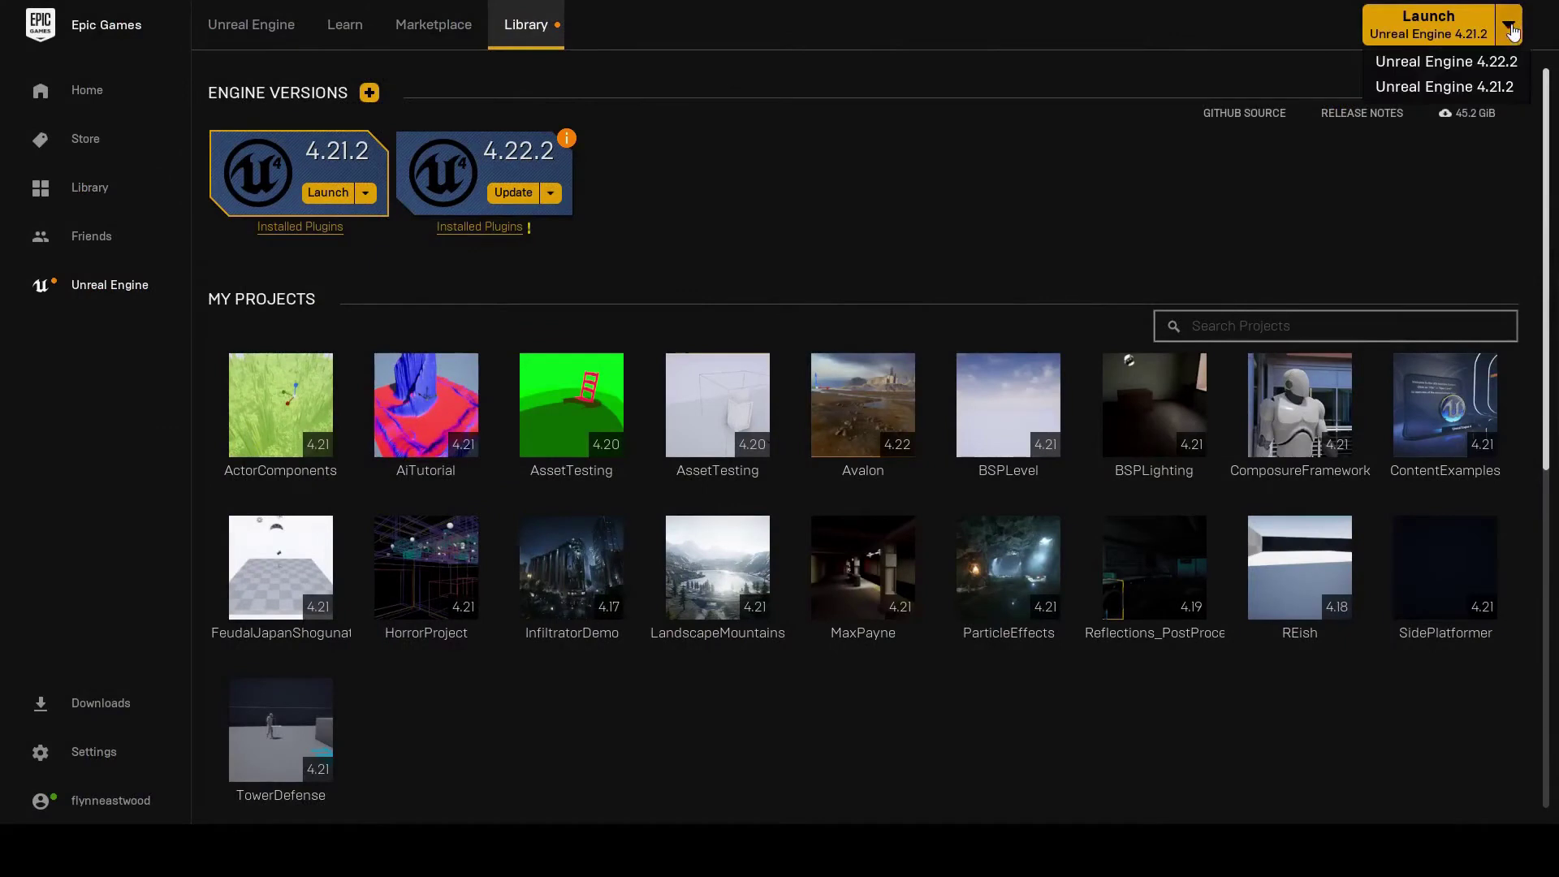
click(1479, 62)
click(1436, 27)
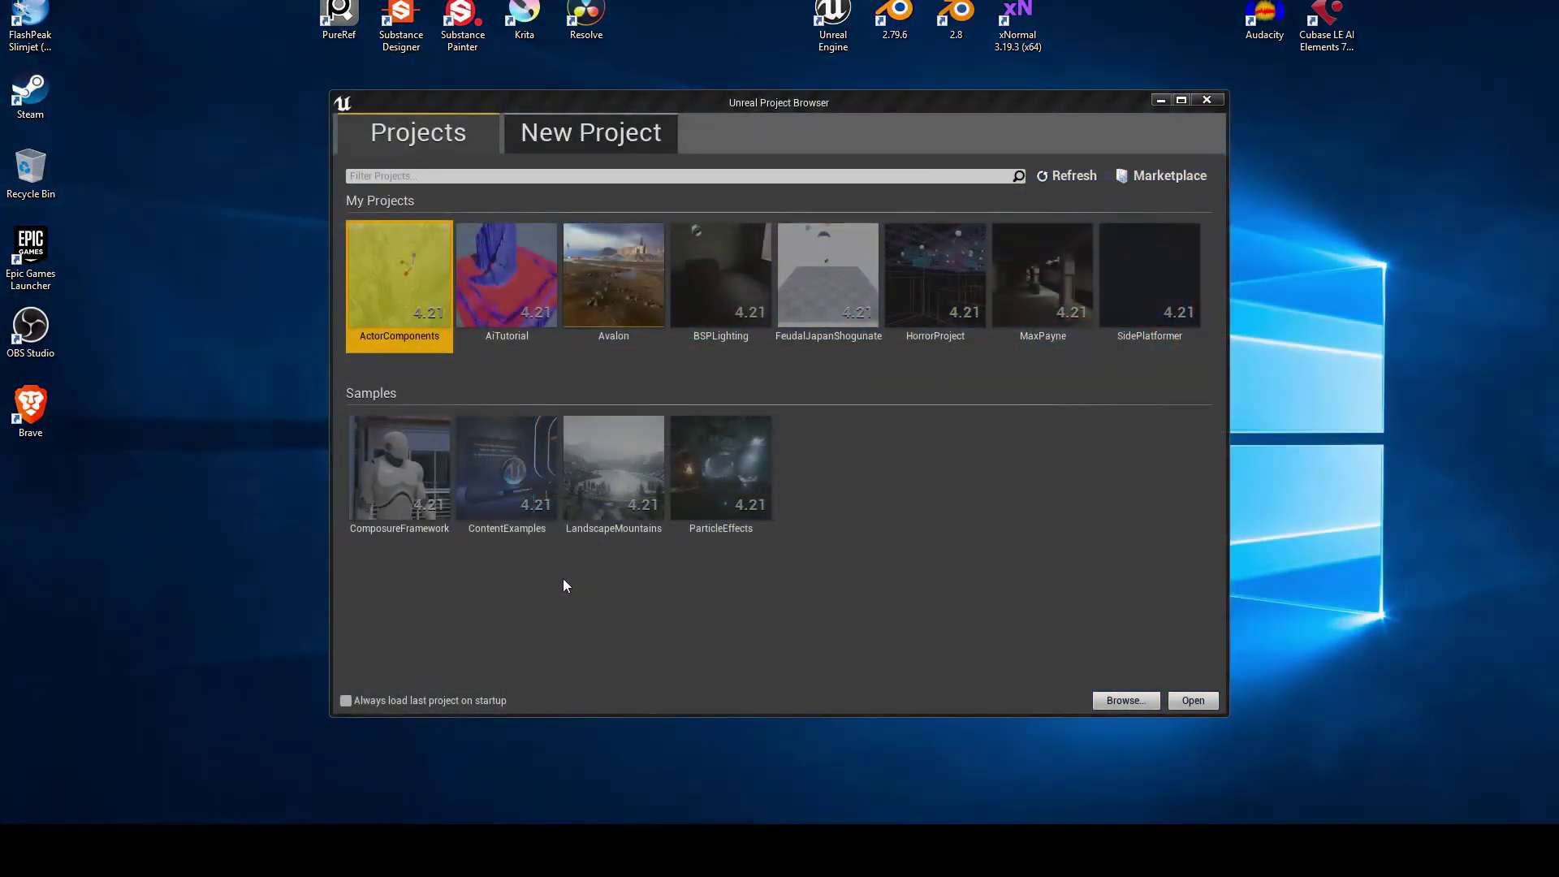
- Create a new Blueprint project from the First Person template for Desktop / Console with Maximum Quality and No Starter Content
click(634, 135)
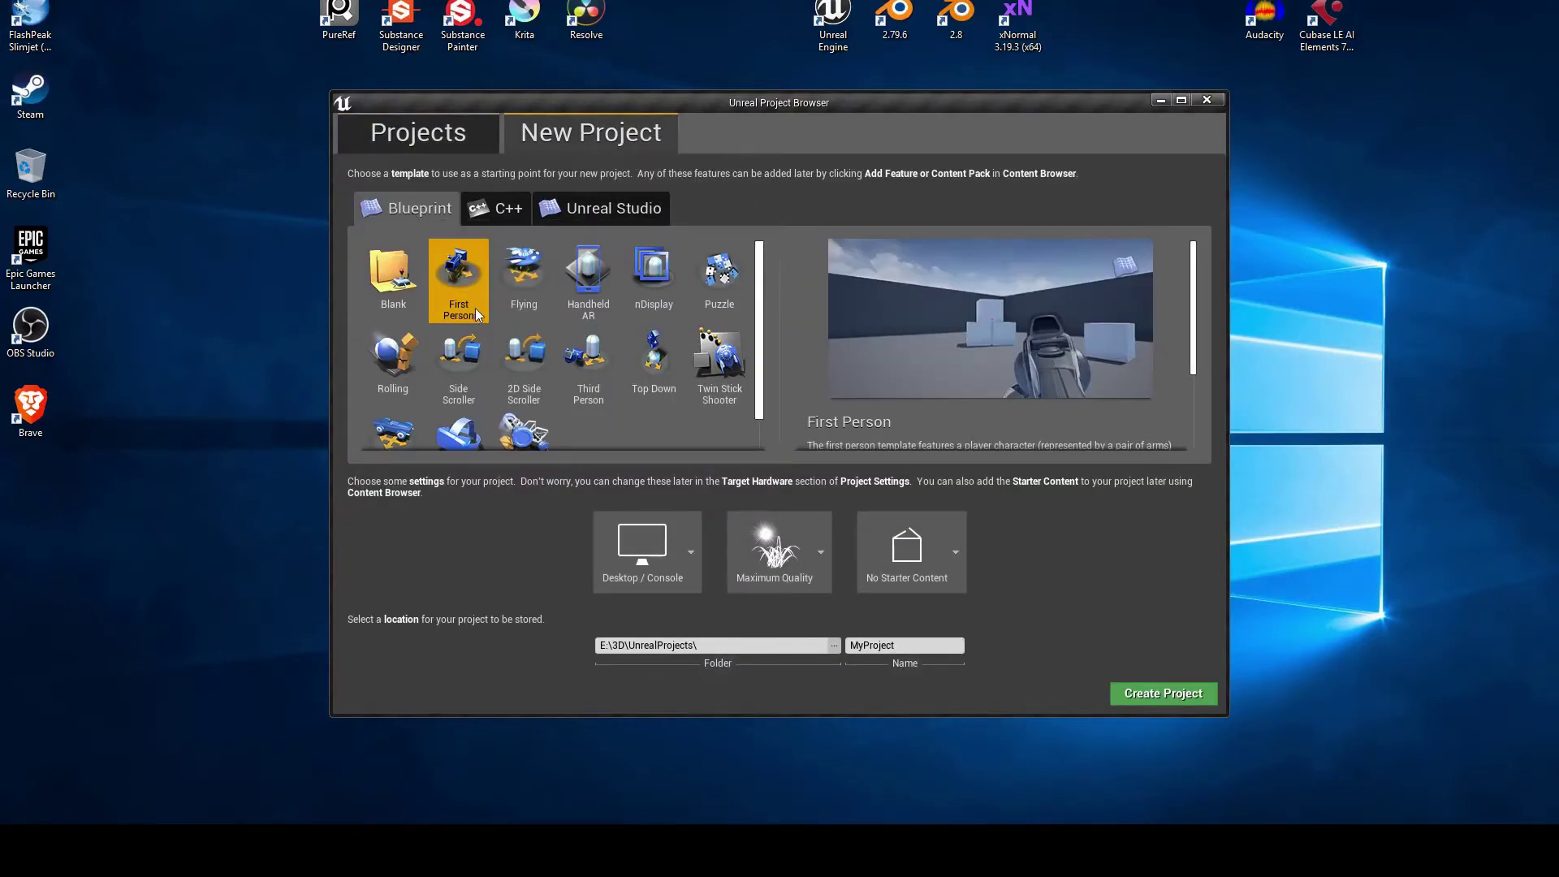
scroll(488, 313, down, 1)
scroll(498, 323, up, 1)
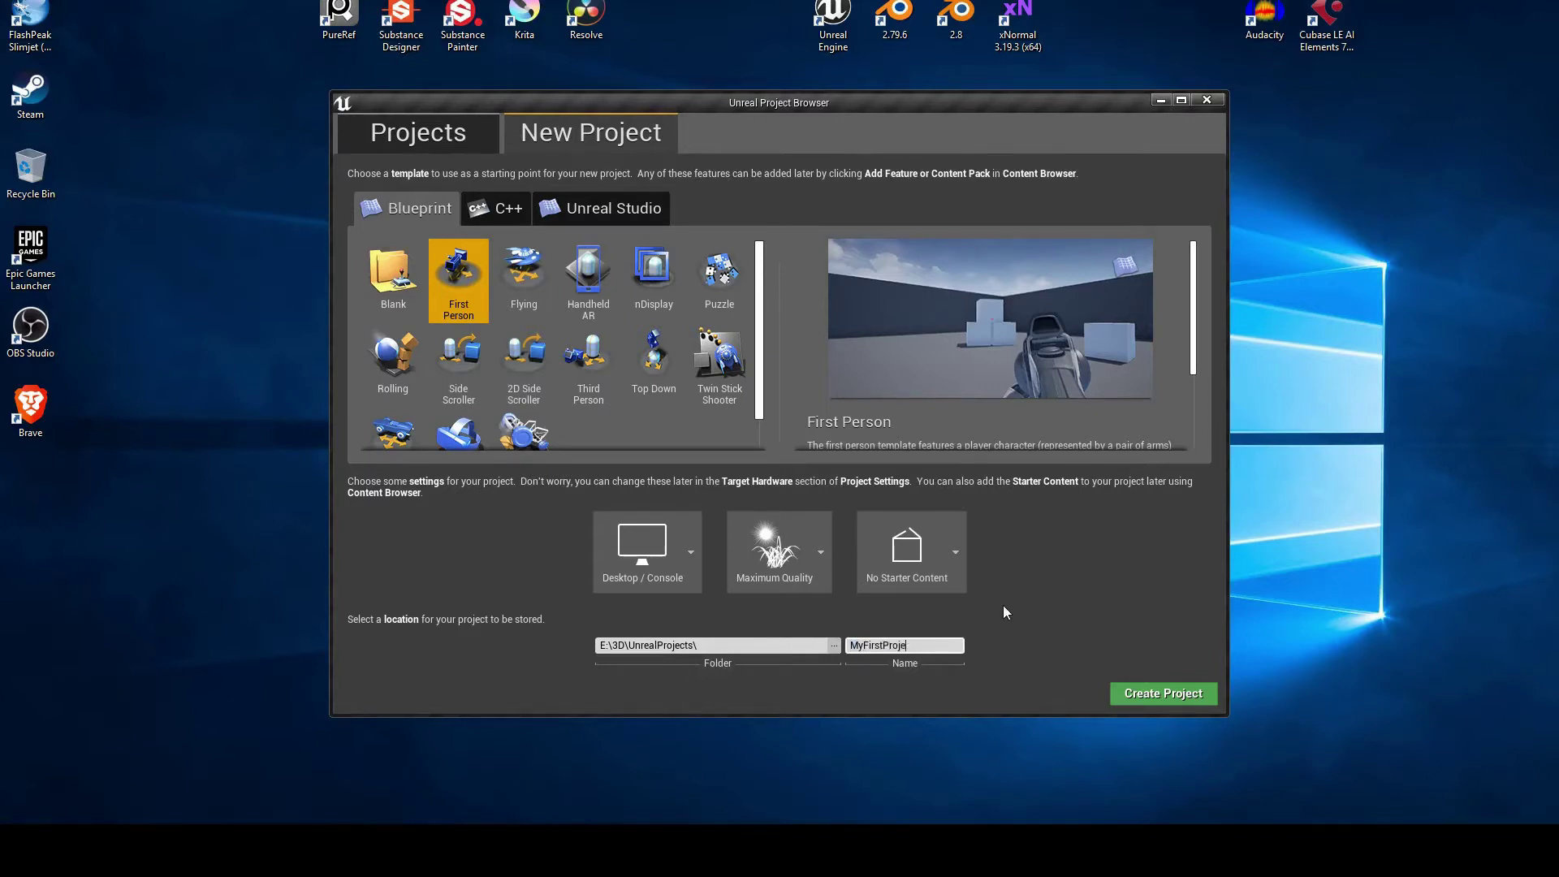
click(1179, 697)
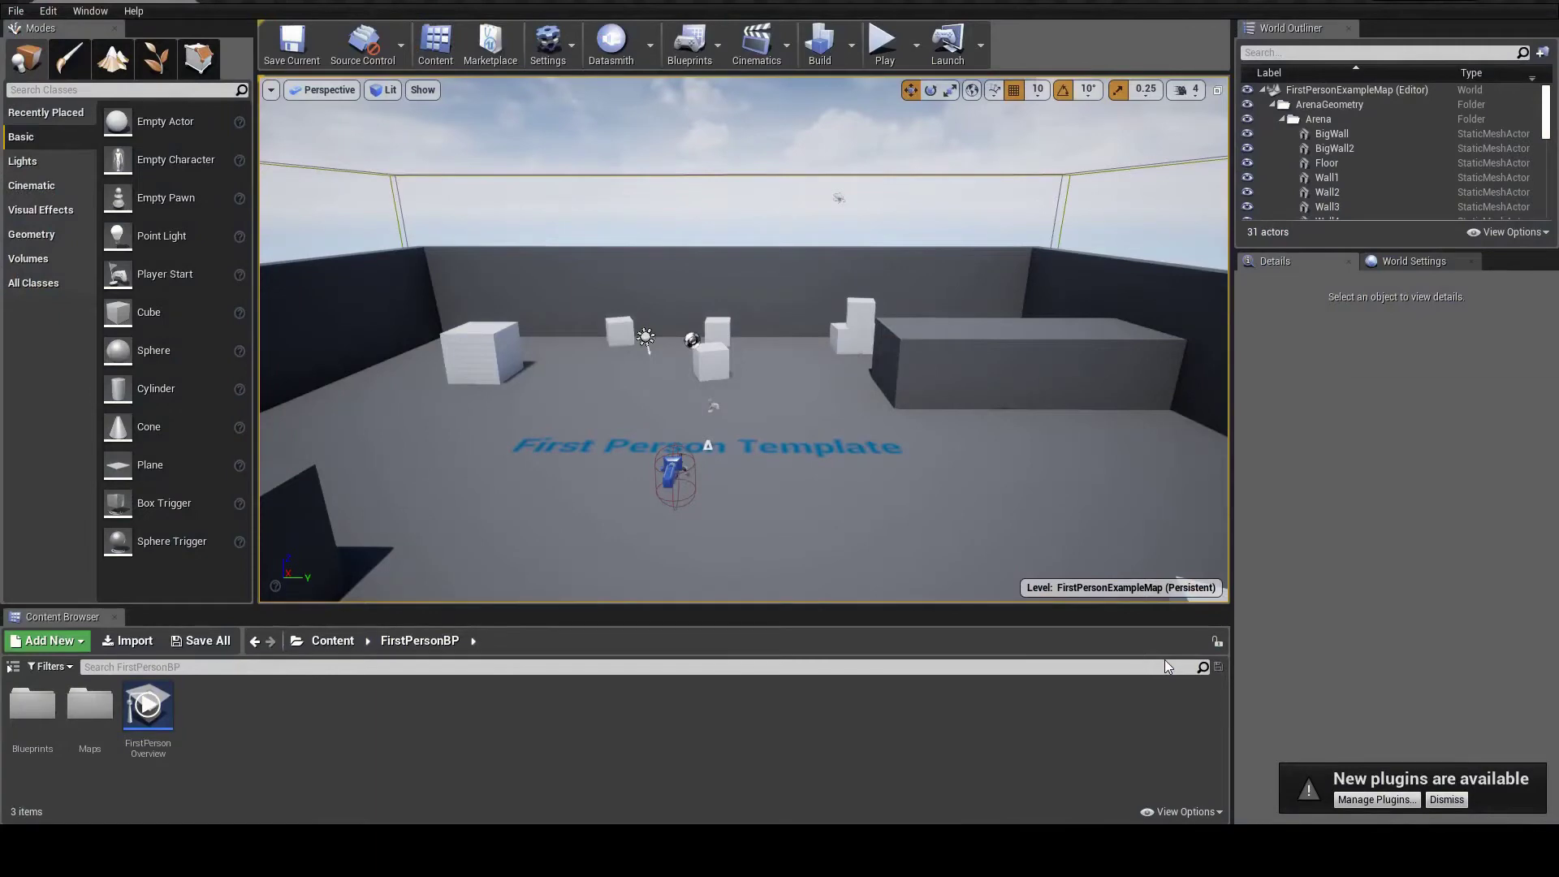
- Practise navigating the viewport by looking around, flying and zooming through the First Person Template arena
right_drag(839, 362, 356, 299)
key(w)
key(d)
key(w)
scroll(771, 272, down, 15)
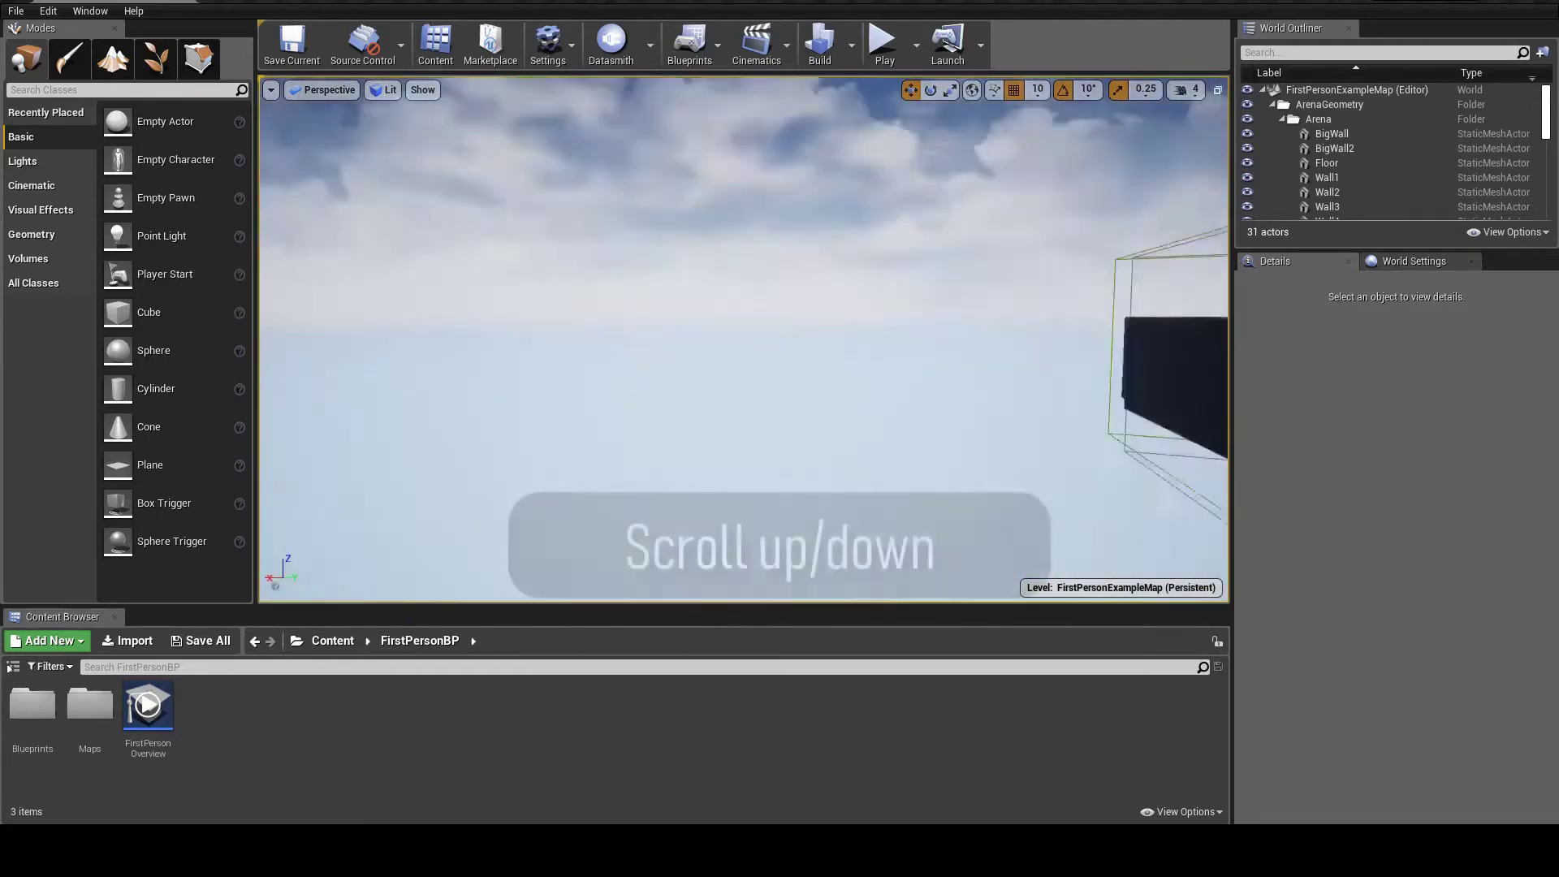
scroll(771, 271, up, 15)
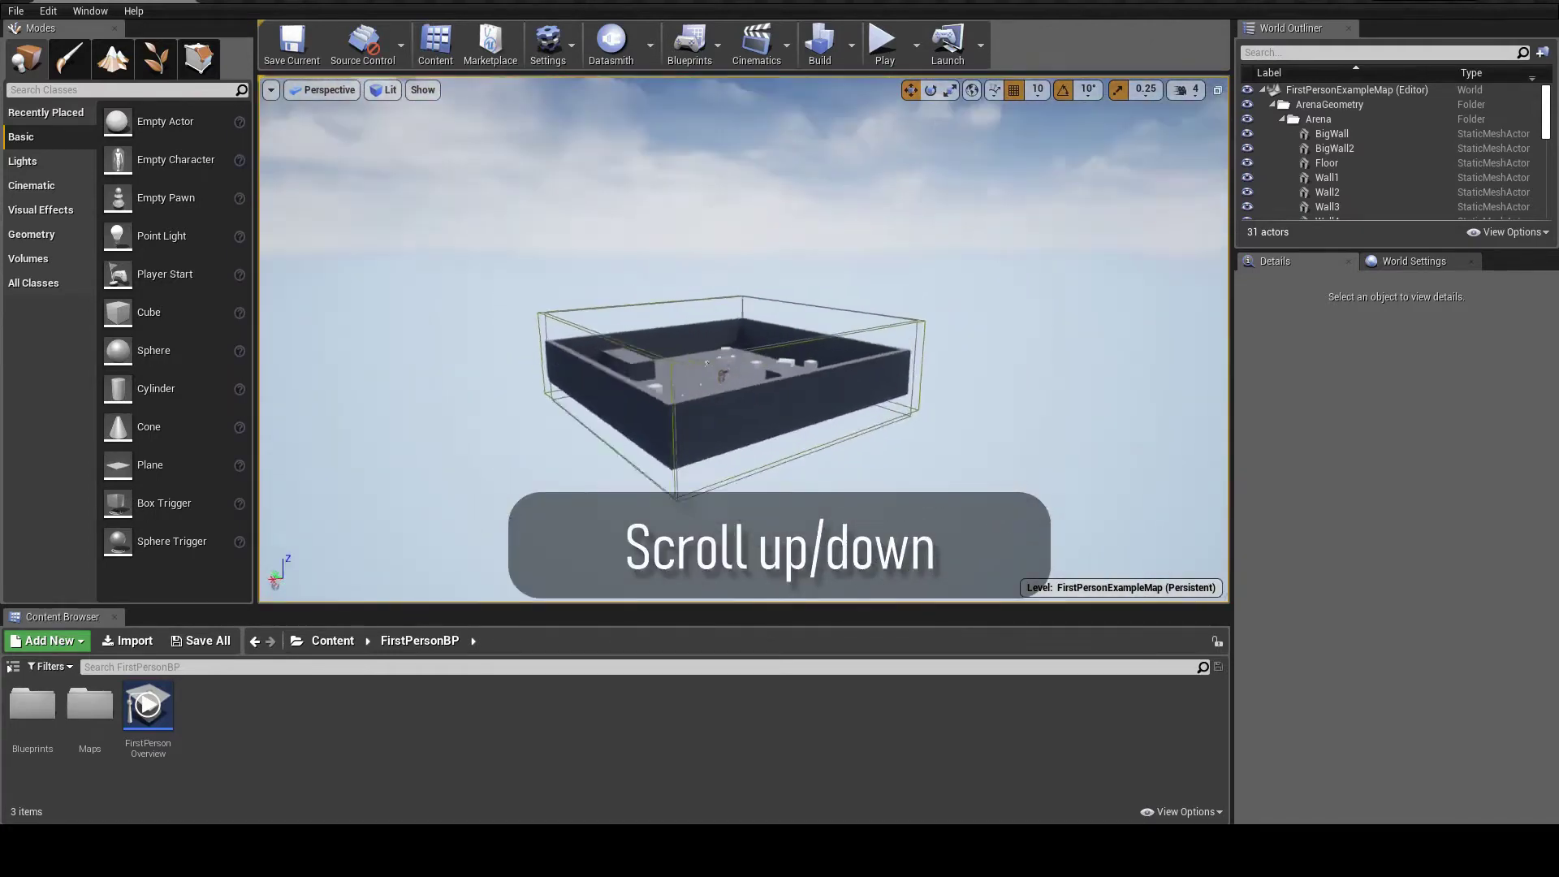
scroll(772, 271, down, 10)
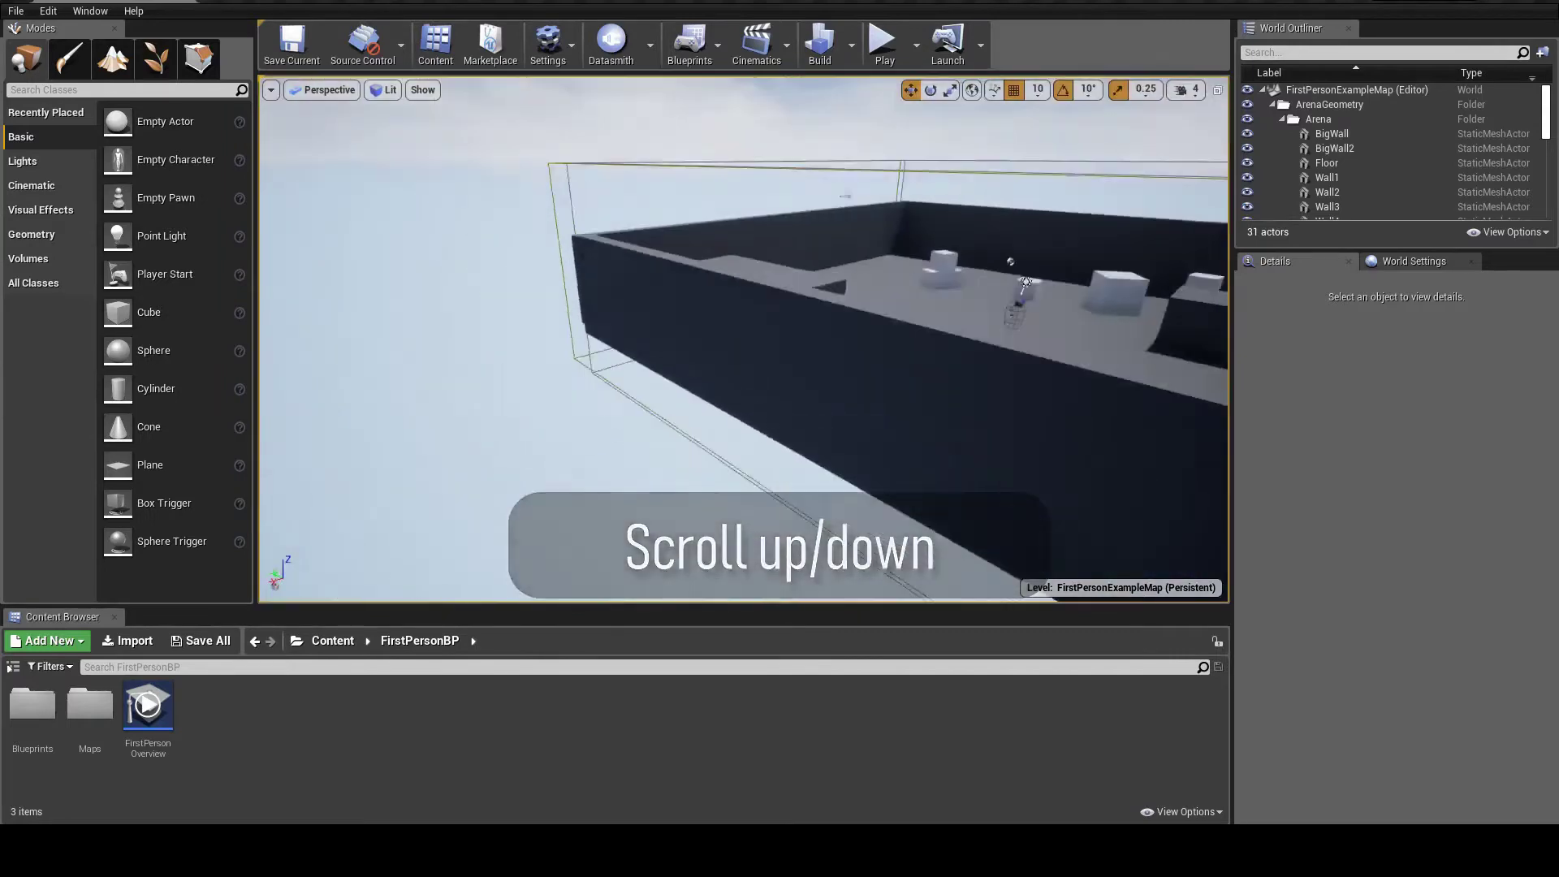
scroll(772, 271, up, 12)
right_drag(743, 338, 601, 339)
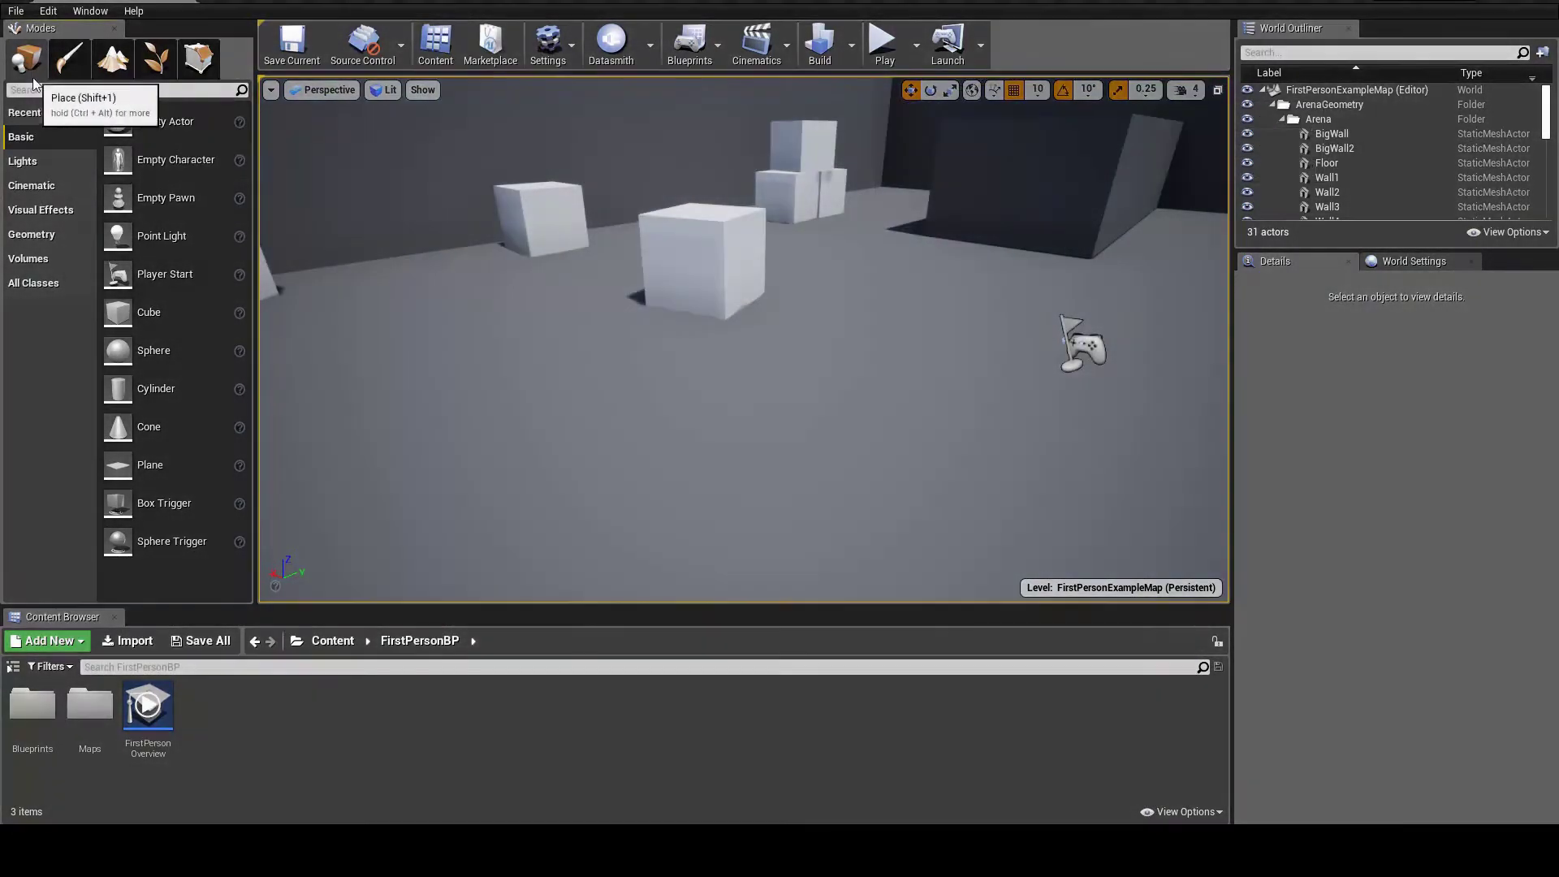
- Place a cube and a cylinder on the arena floor, raise the cylinder, and add a point light nearby
drag(118, 312, 592, 299)
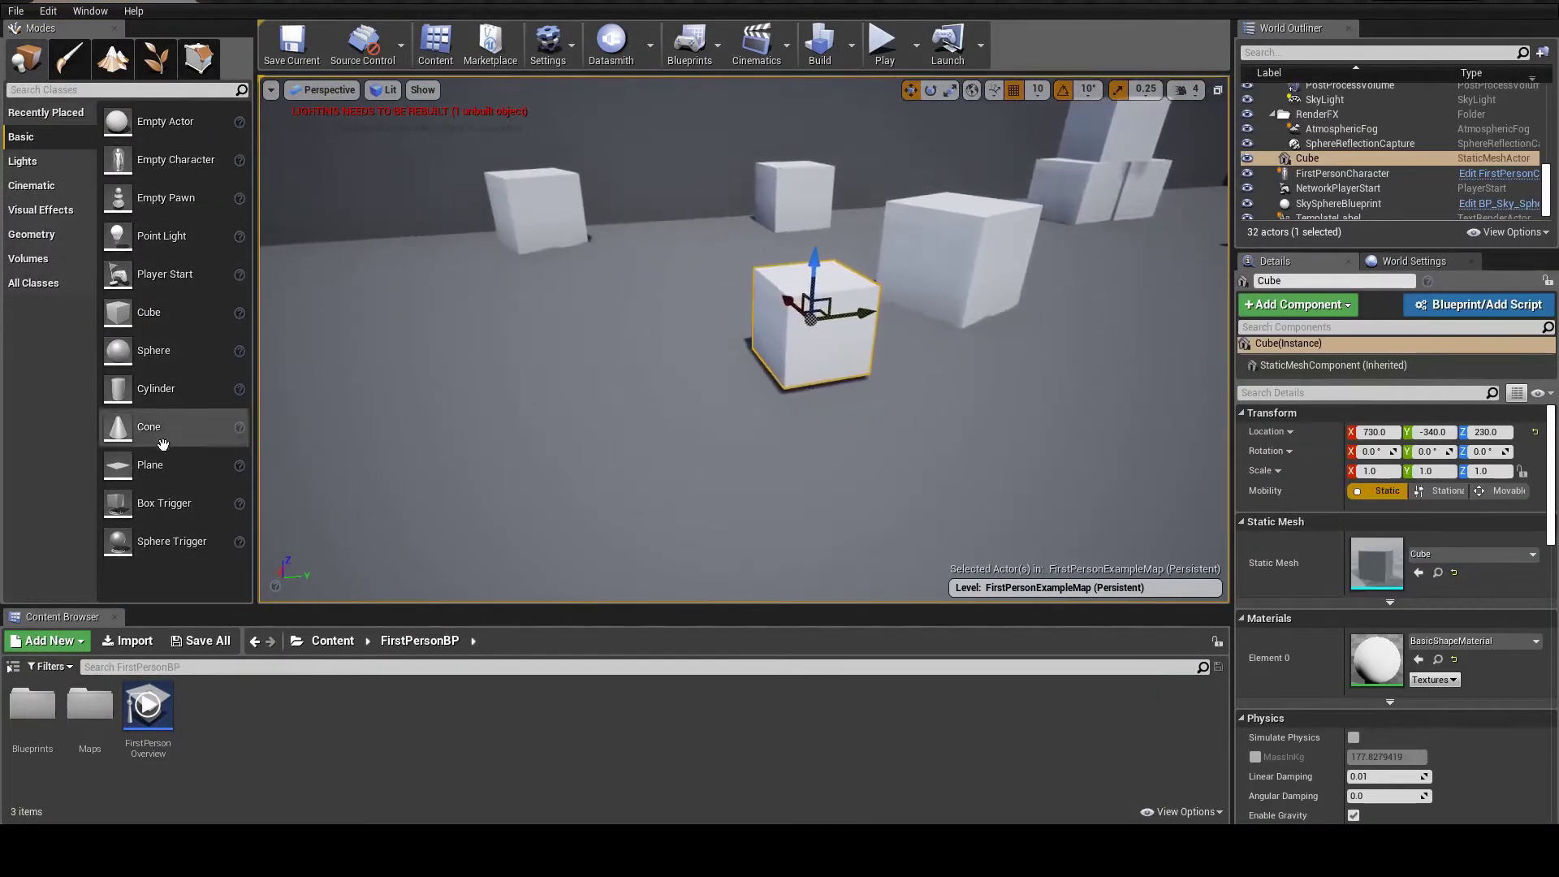
drag(118, 389, 672, 343)
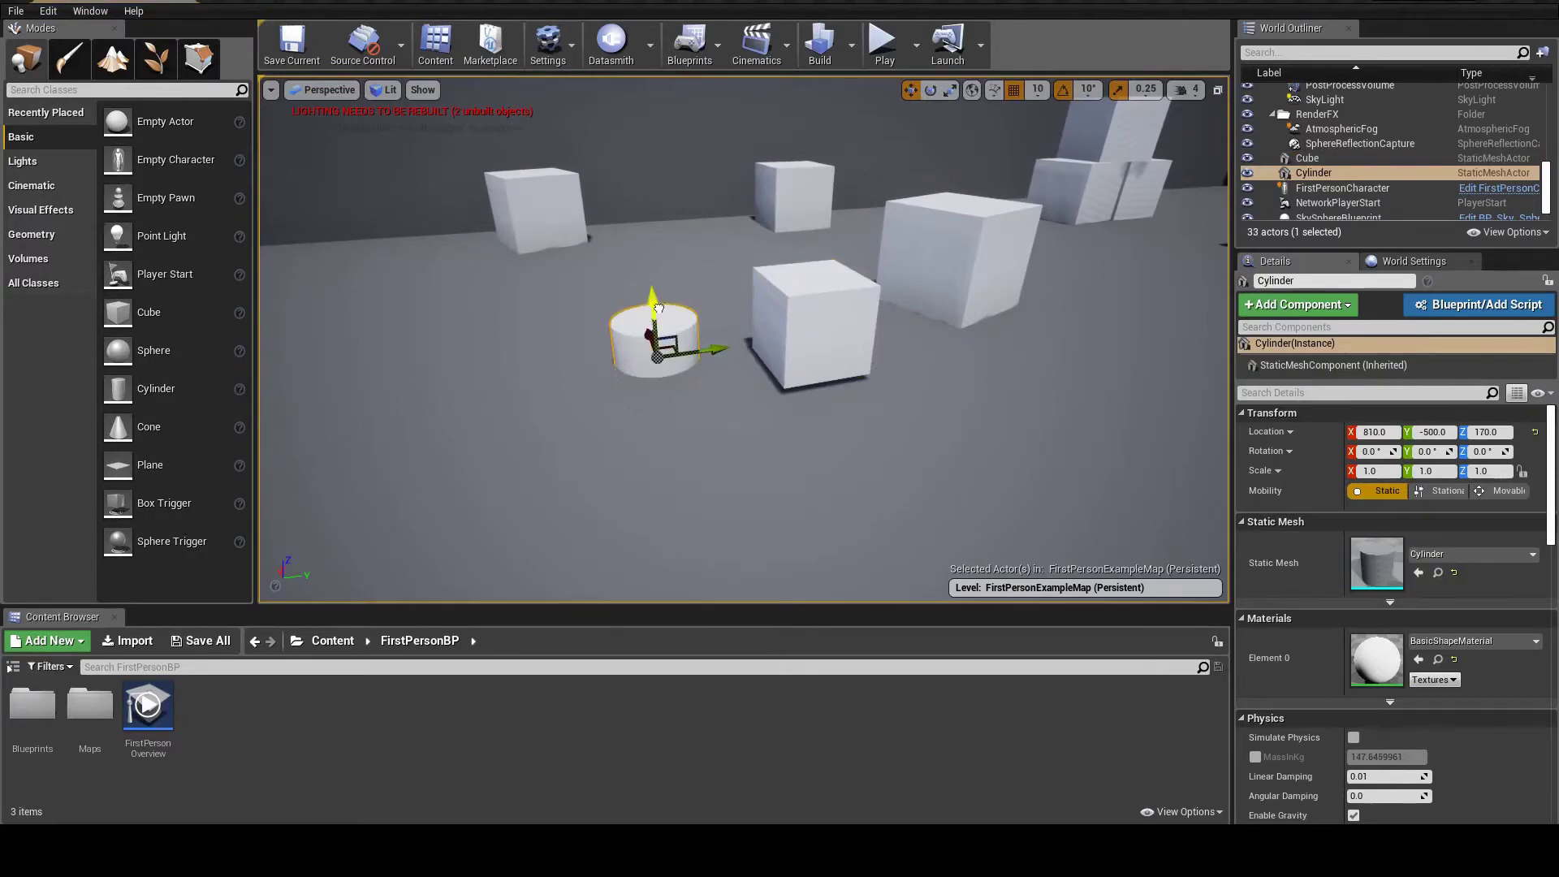
drag(647, 272, 647, 236)
drag(166, 237, 452, 337)
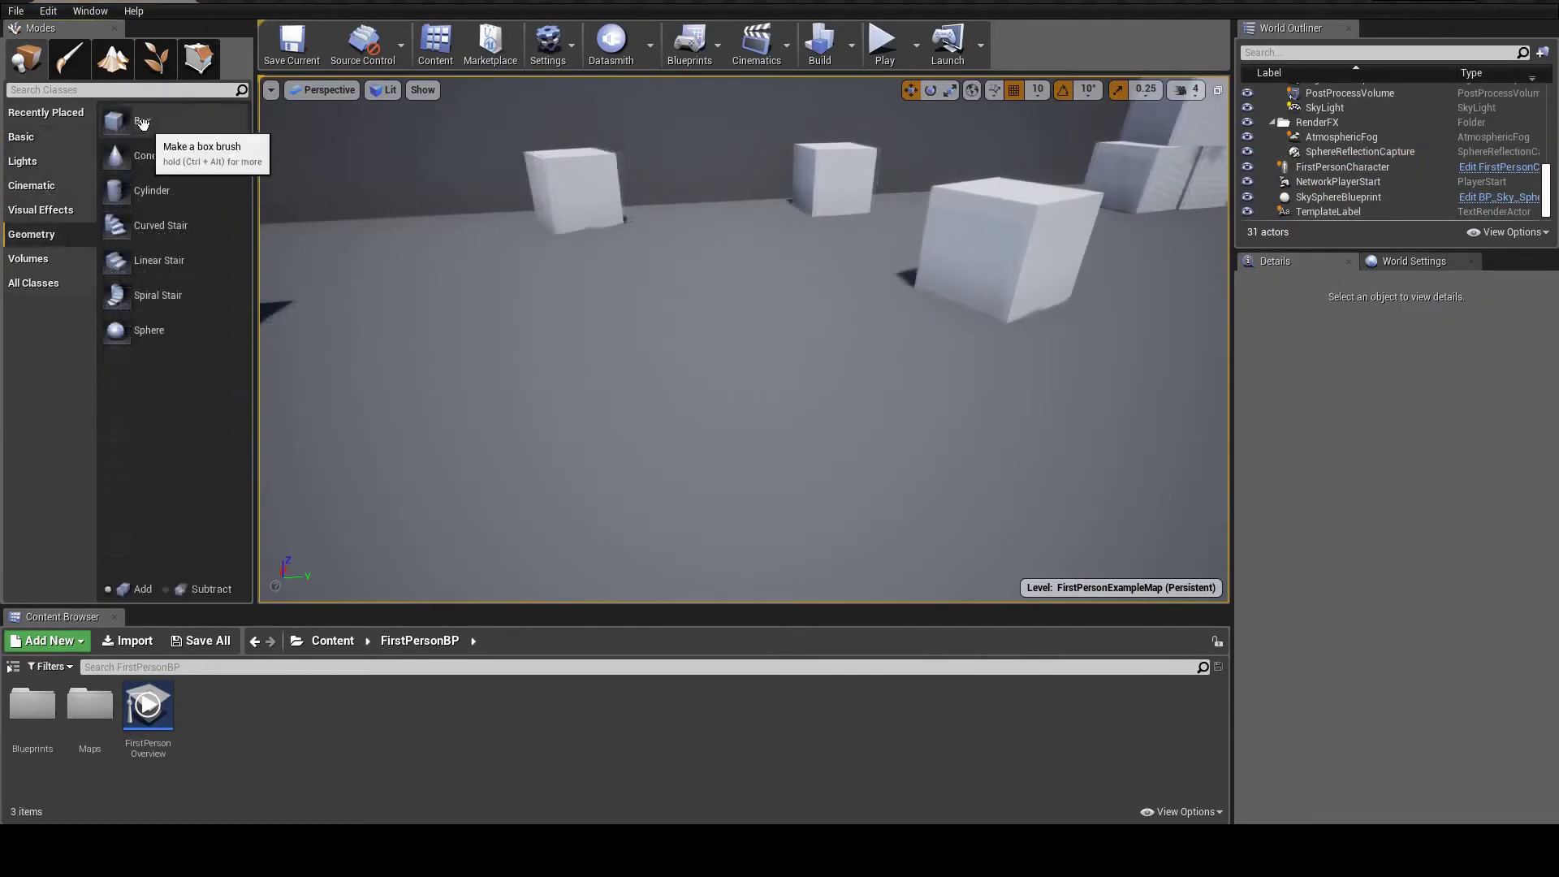
- Place a box geometry brush on the arena floor, focus on it, and reshape it in Geometry Editing mode
drag(138, 124, 620, 353)
key(f)
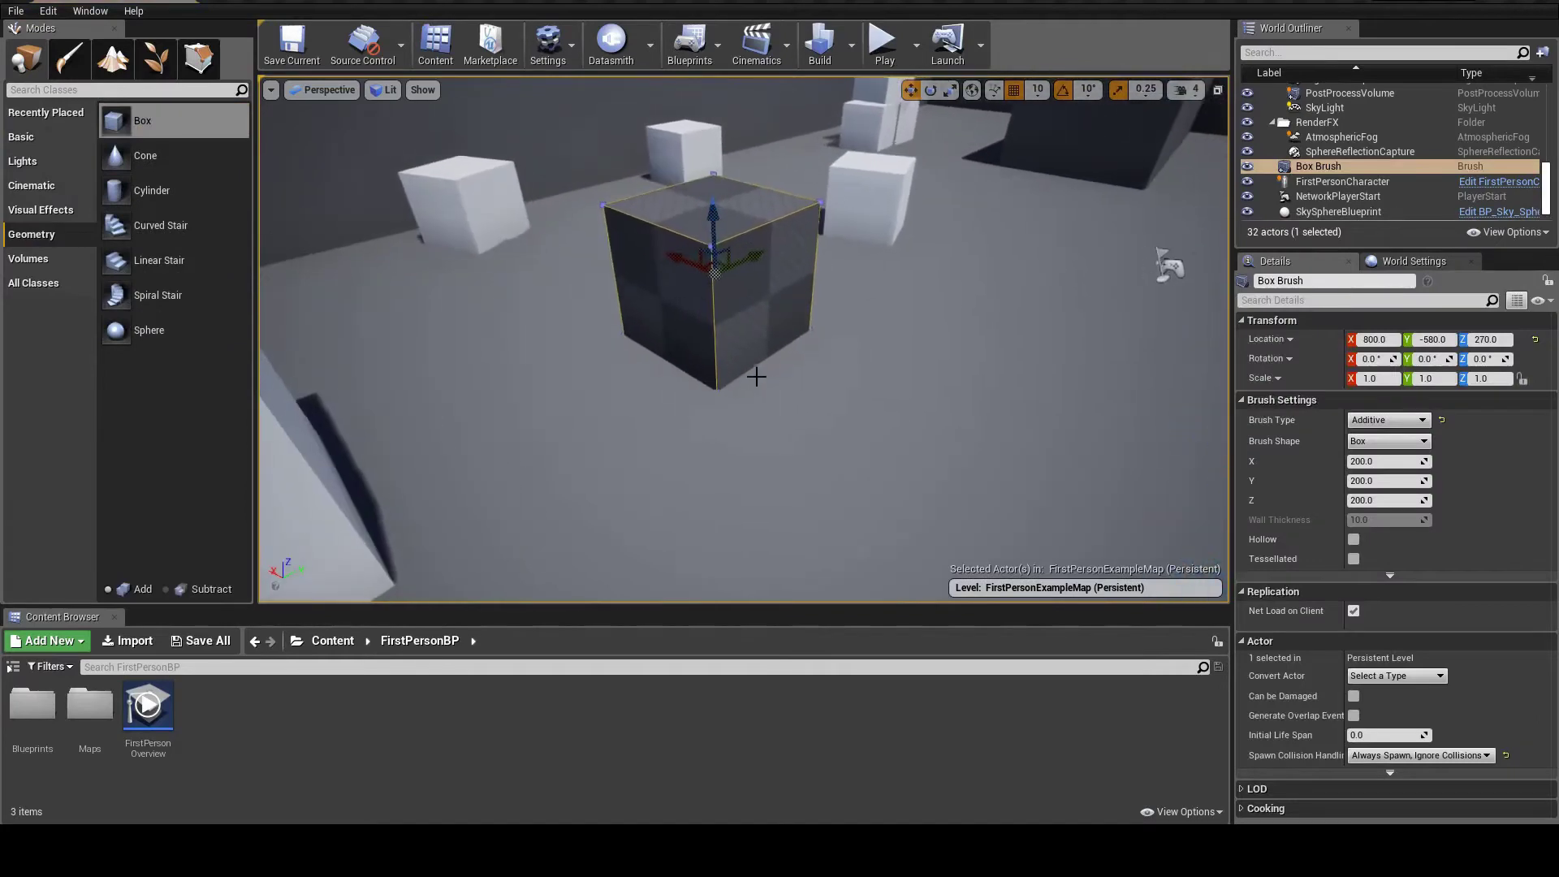
key(shift+5)
click(742, 283)
drag(742, 283, 885, 325)
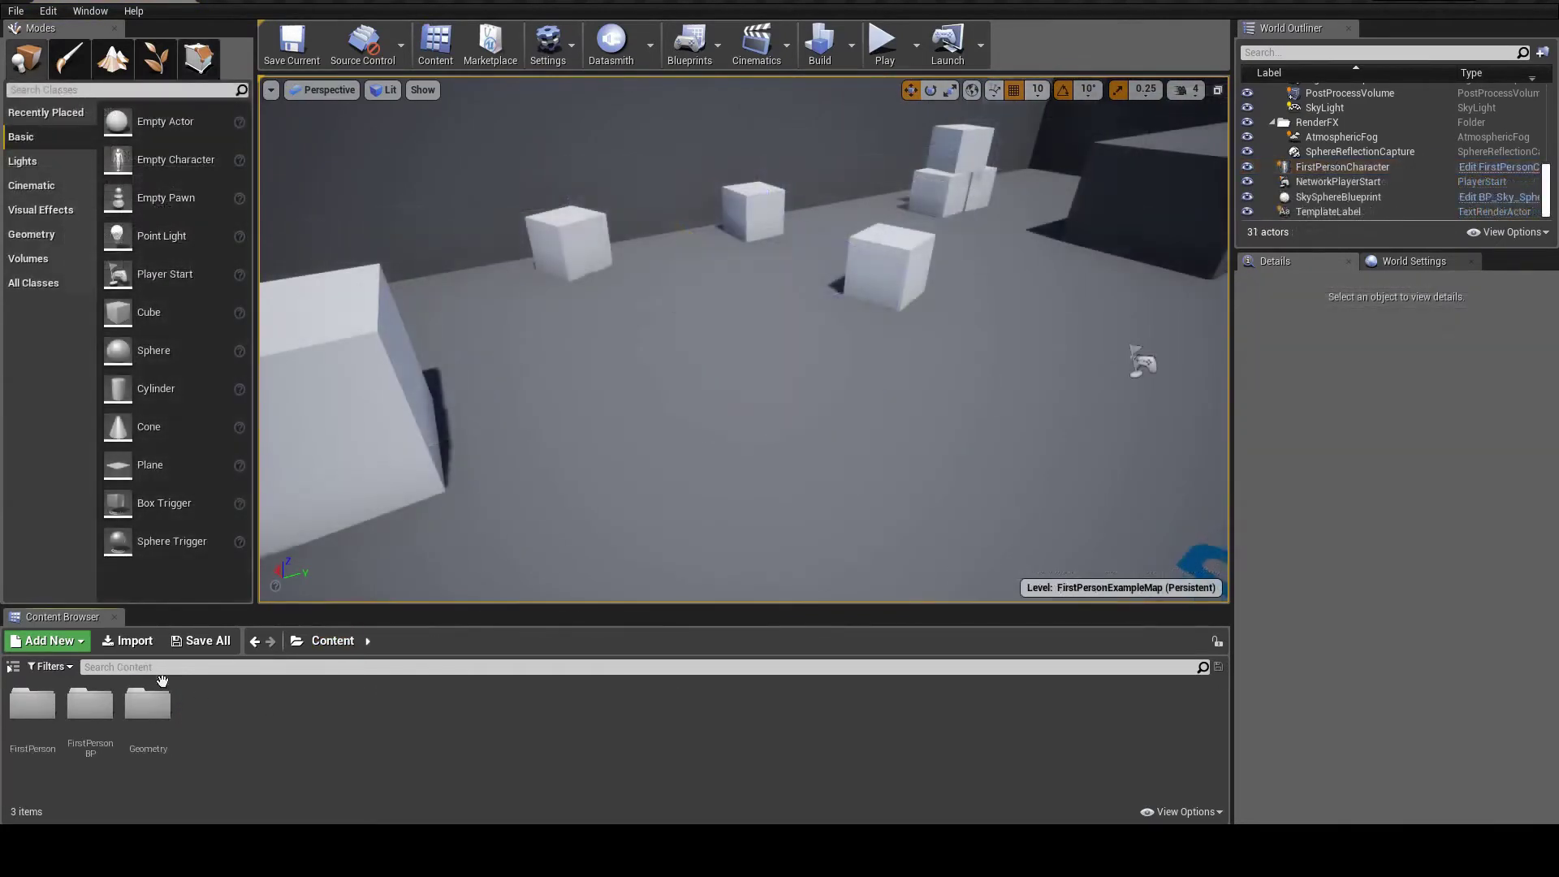
- Show the folder tree in the Content Browser and select the root Content folder
click(13, 667)
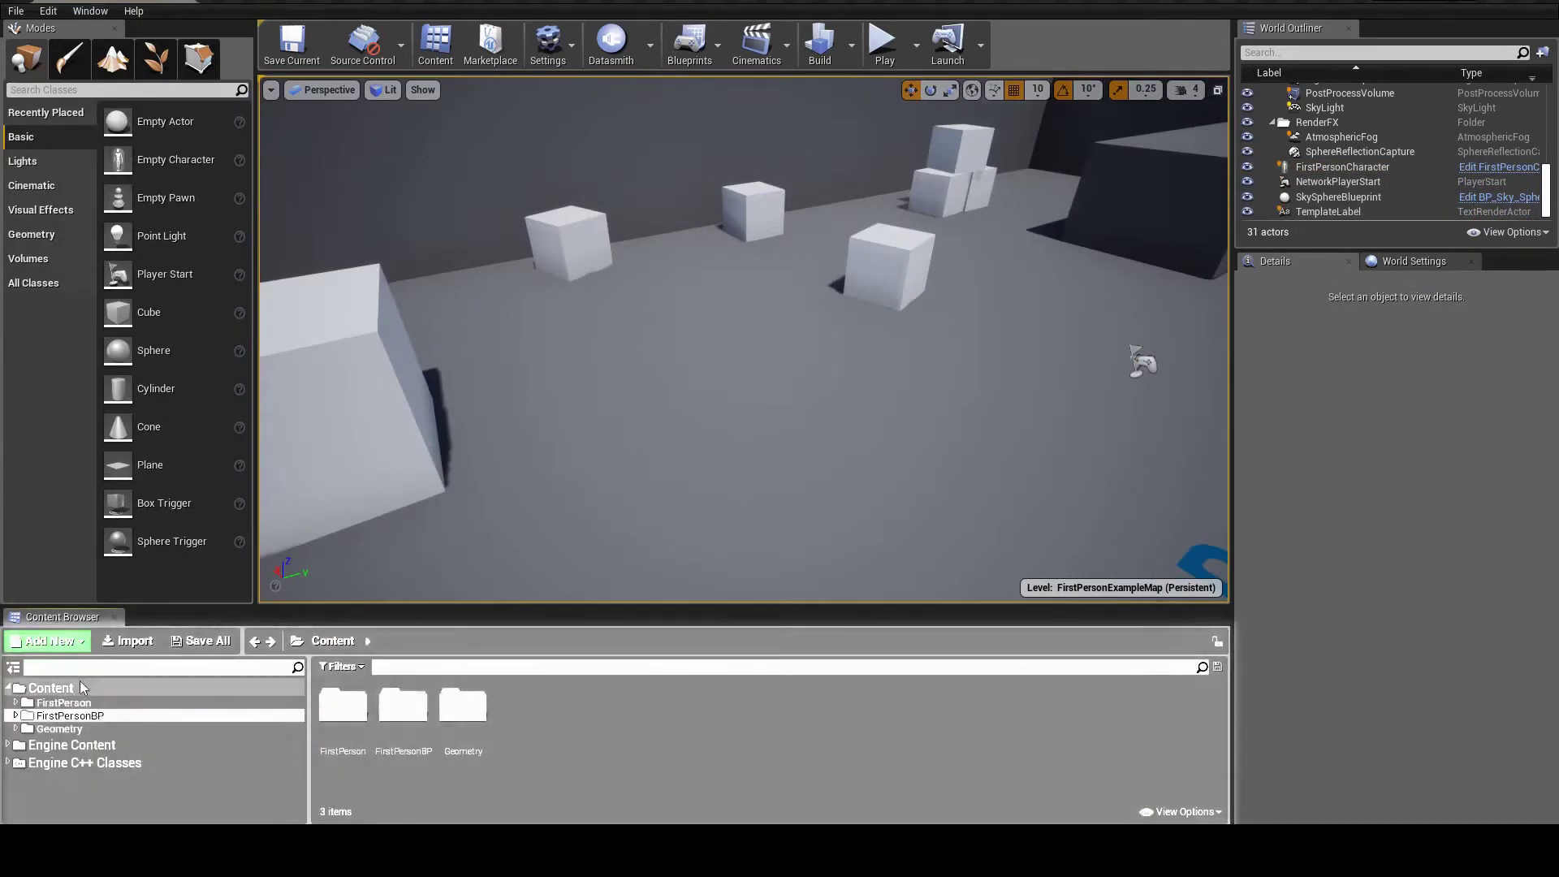
click(104, 690)
click(578, 736)
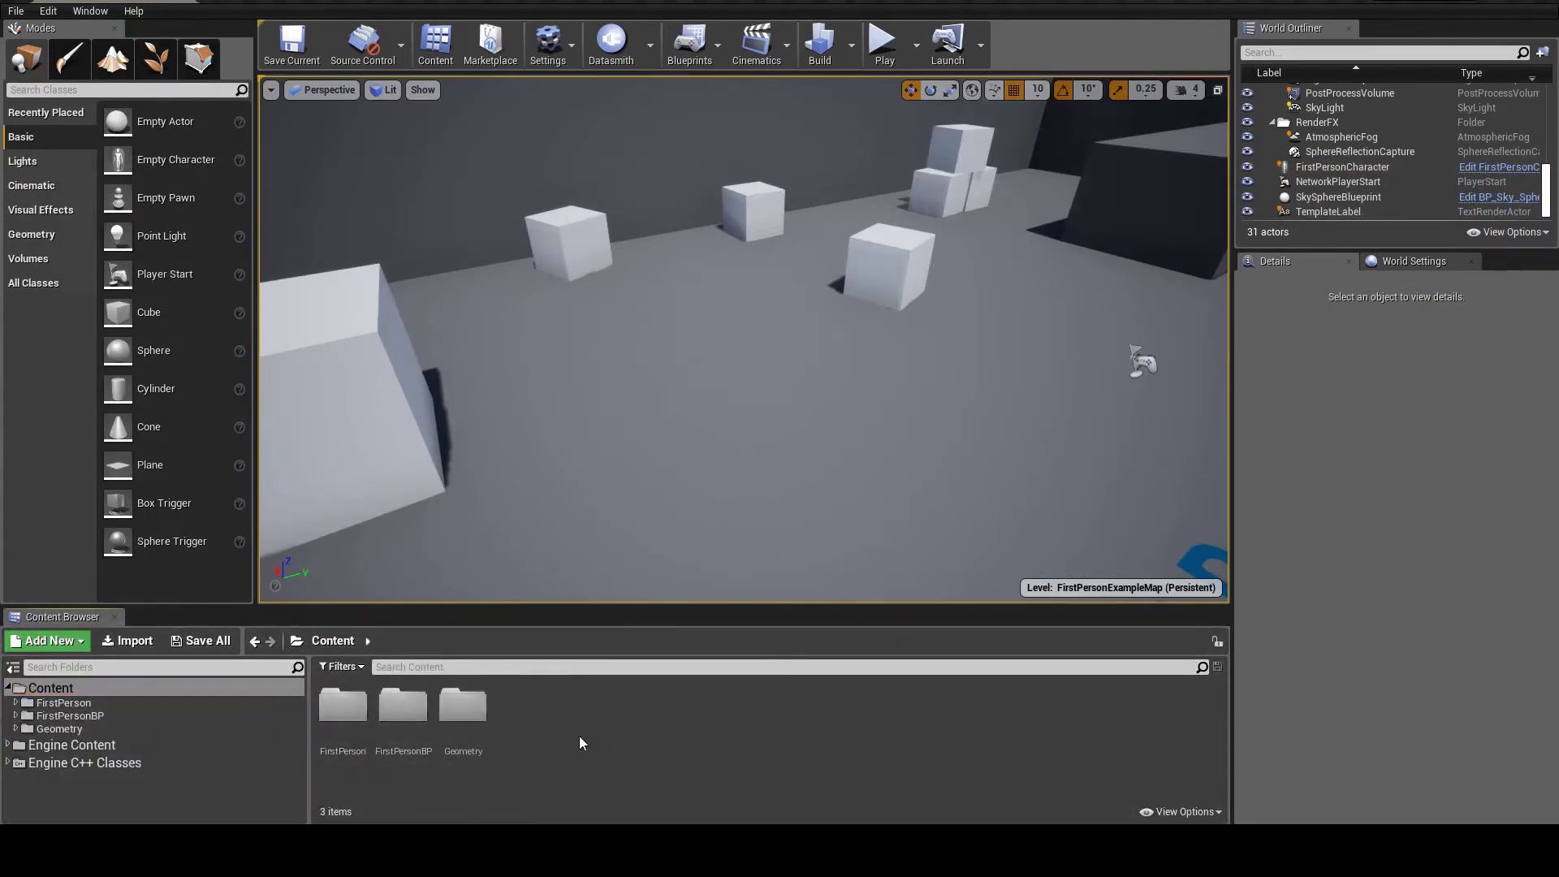
- Open the FirstPerson Textures folder, inspect the FirstPersonCrosshair texture, and close its editor
double_click(343, 705)
click(65, 780)
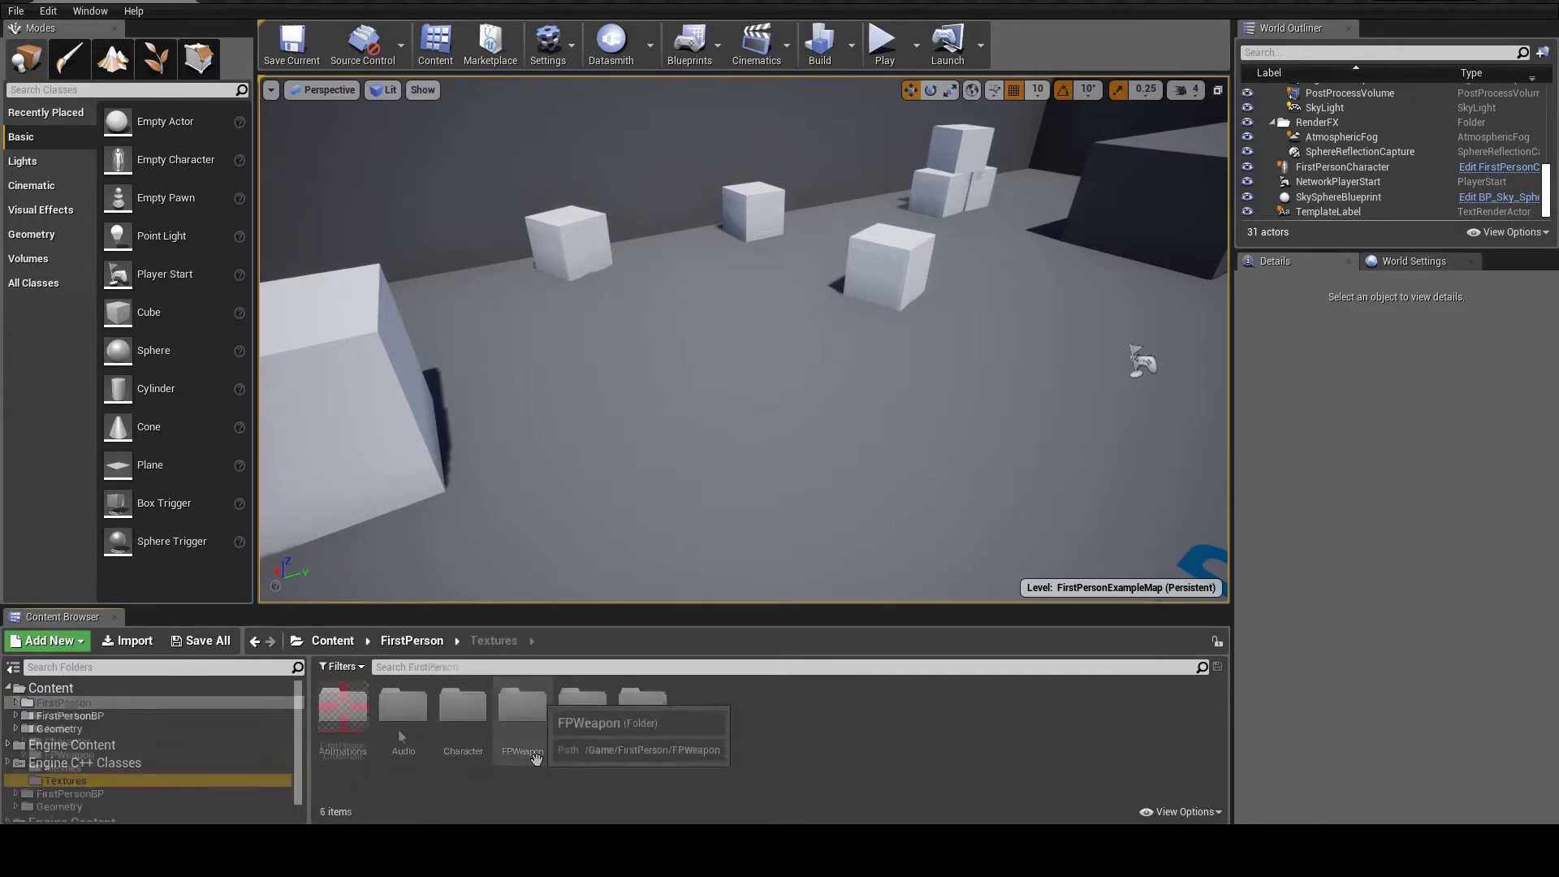
double_click(342, 715)
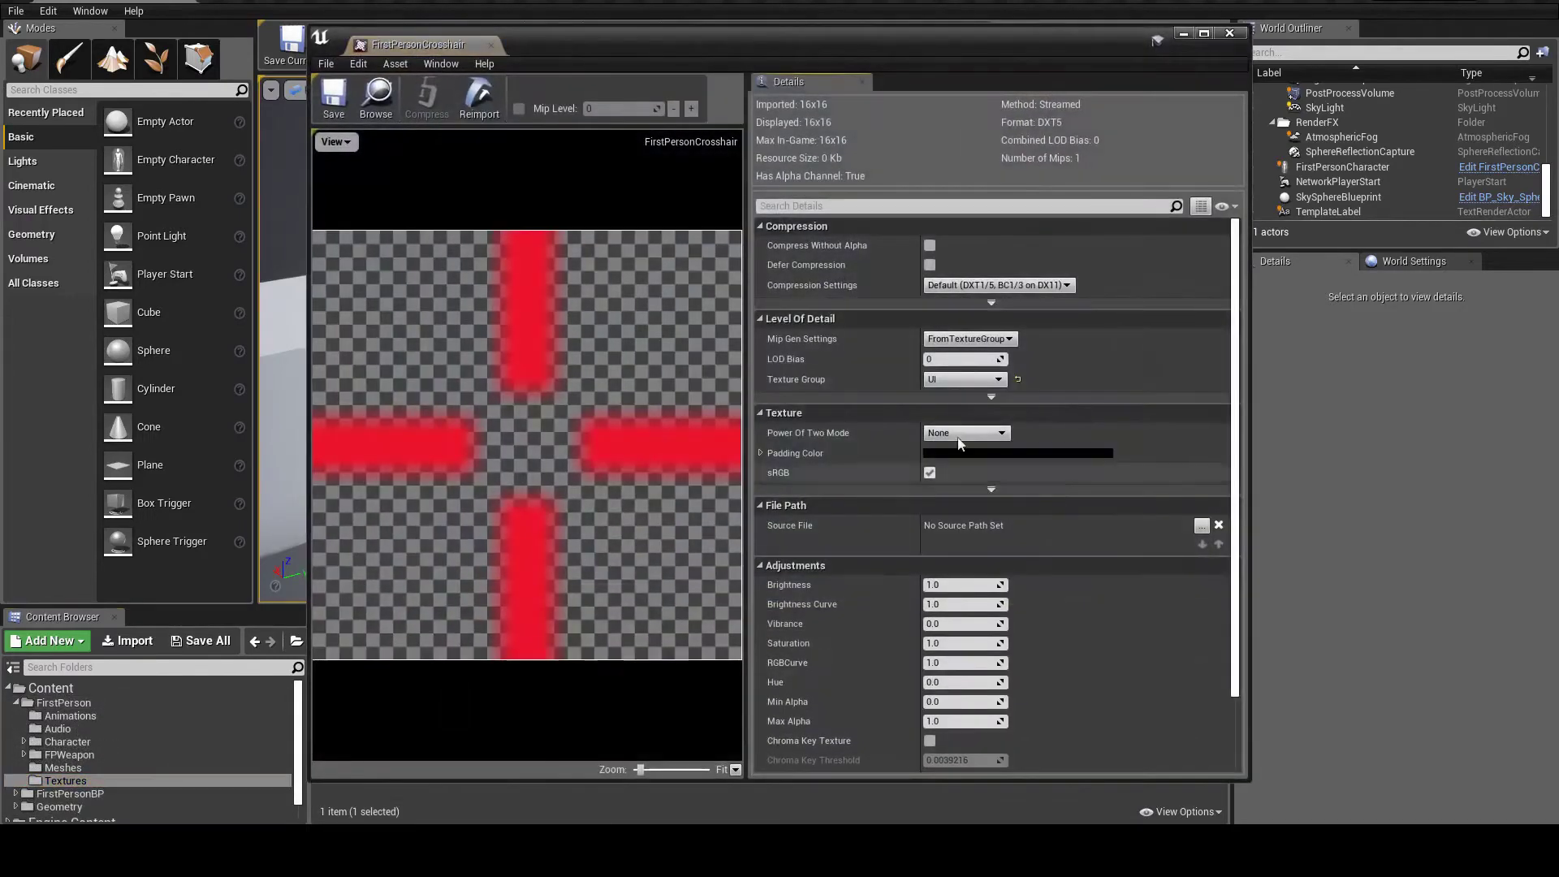
click(1228, 34)
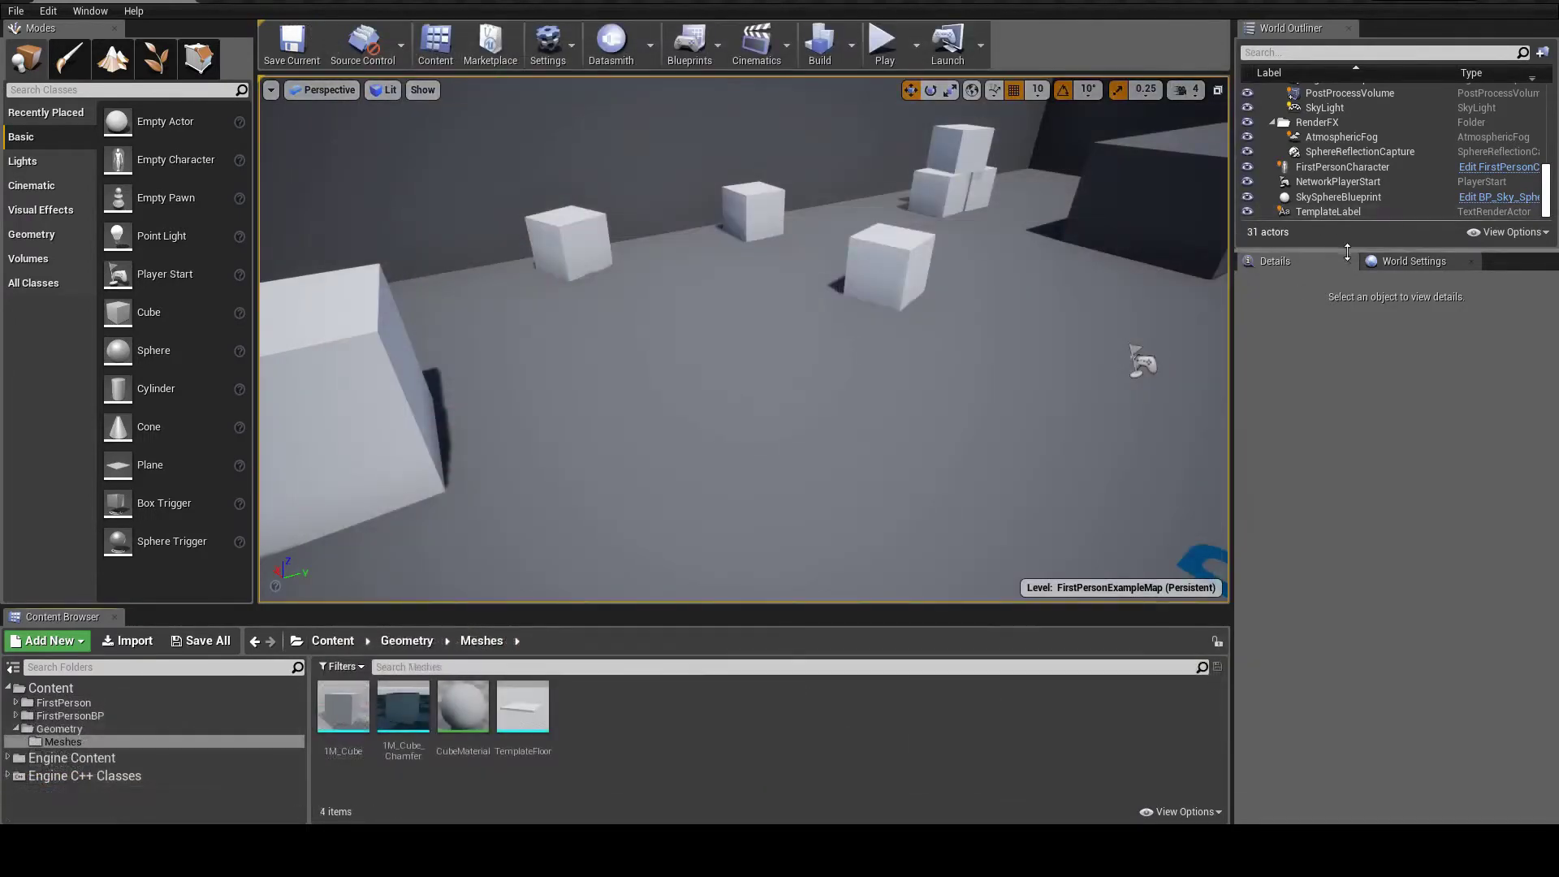
- Enlarge the World Outliner, select the nearby cube in the arena, and focus the view on EditorCube14
drag(1358, 250, 1358, 381)
click(869, 260)
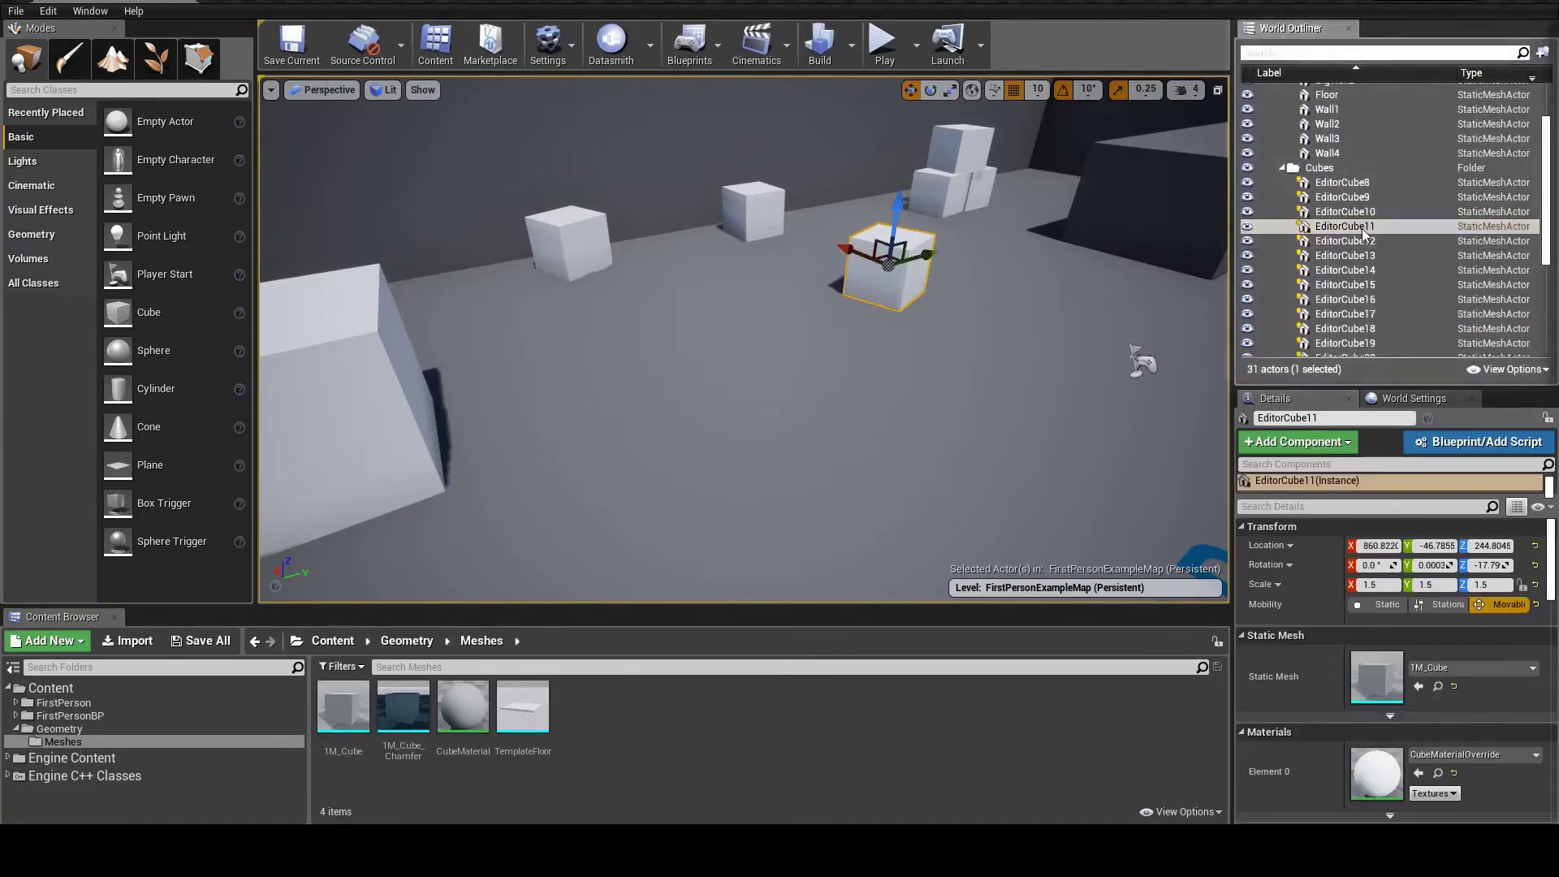
double_click(1361, 270)
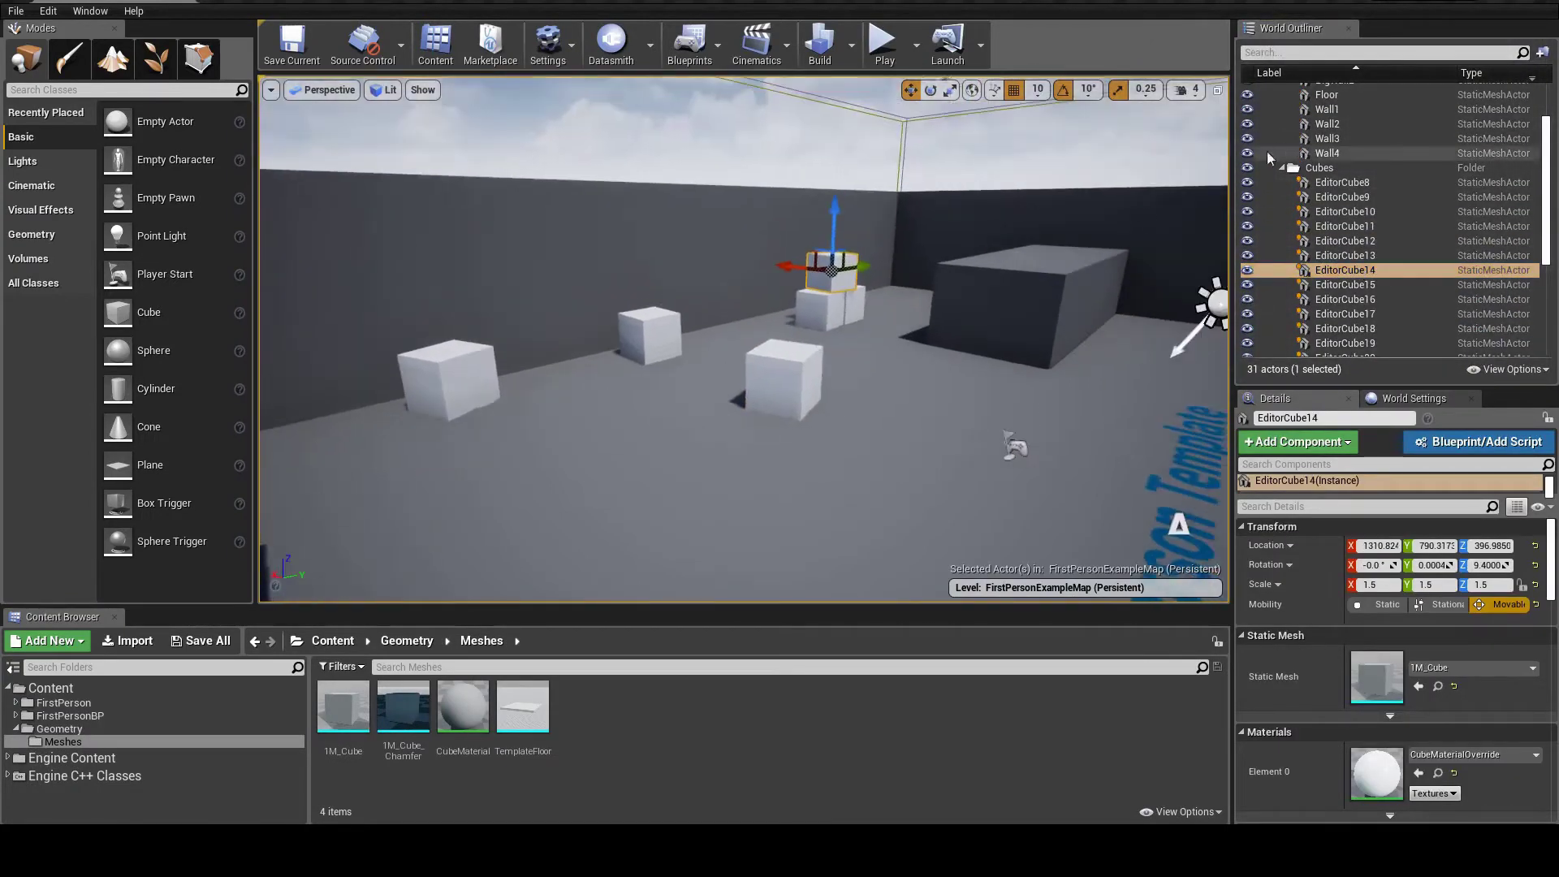
- Collapse the Cubes and Arena folders in the World Outliner and focus the view on the Light Source
click(1281, 170)
scroll(1279, 168, up, 2)
click(1282, 118)
double_click(1333, 162)
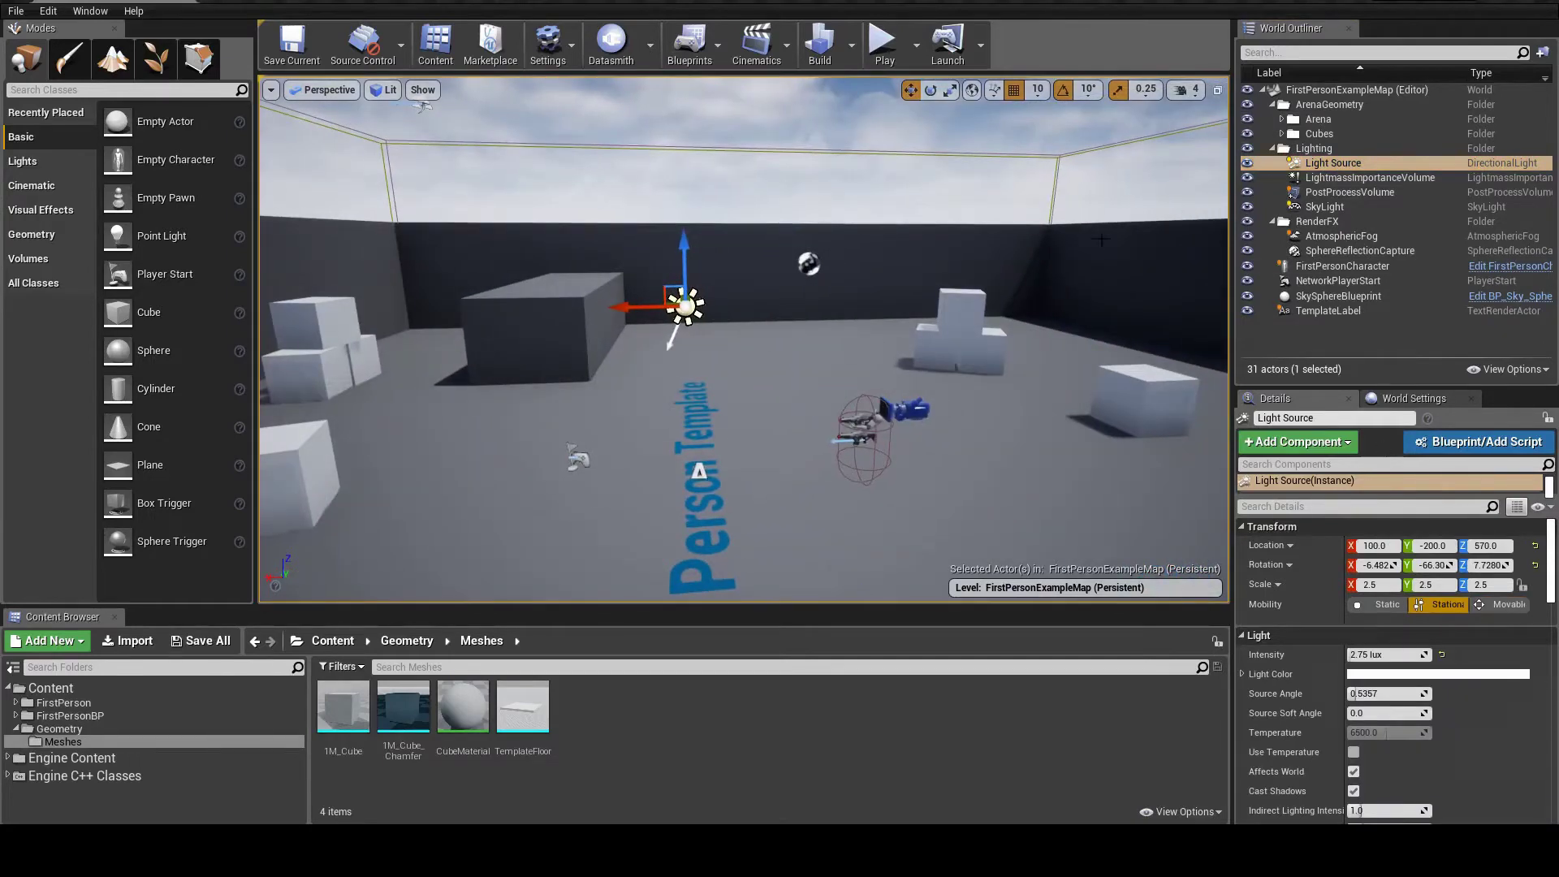
- Try to change the Light Source's intensity
right_drag(1173, 455, 1143, 473)
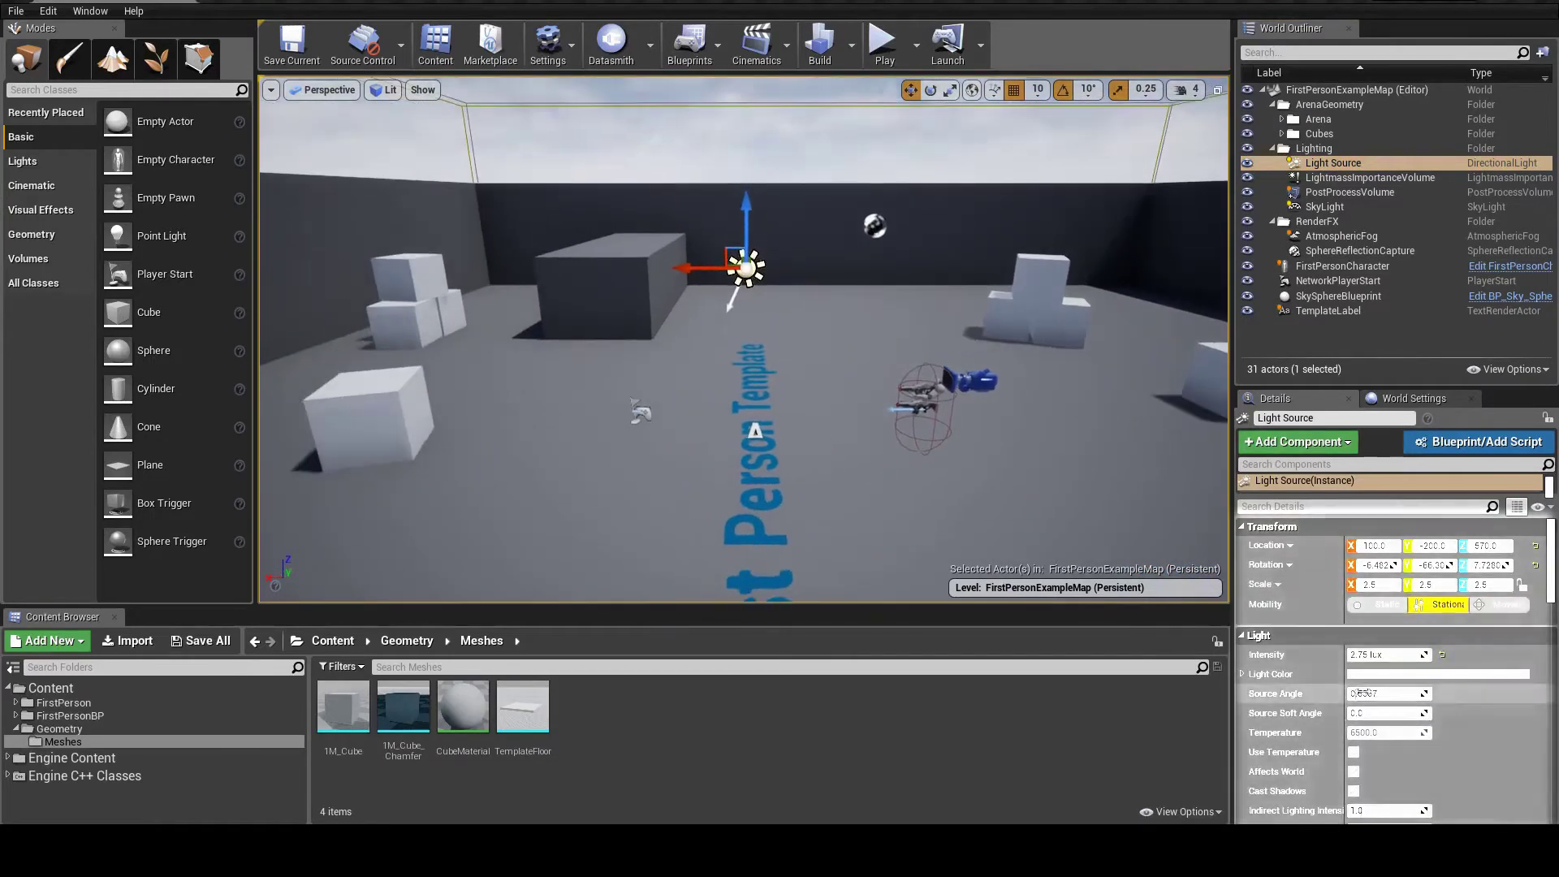
scroll(1362, 692, down, 1)
drag(1364, 630, 1315, 629)
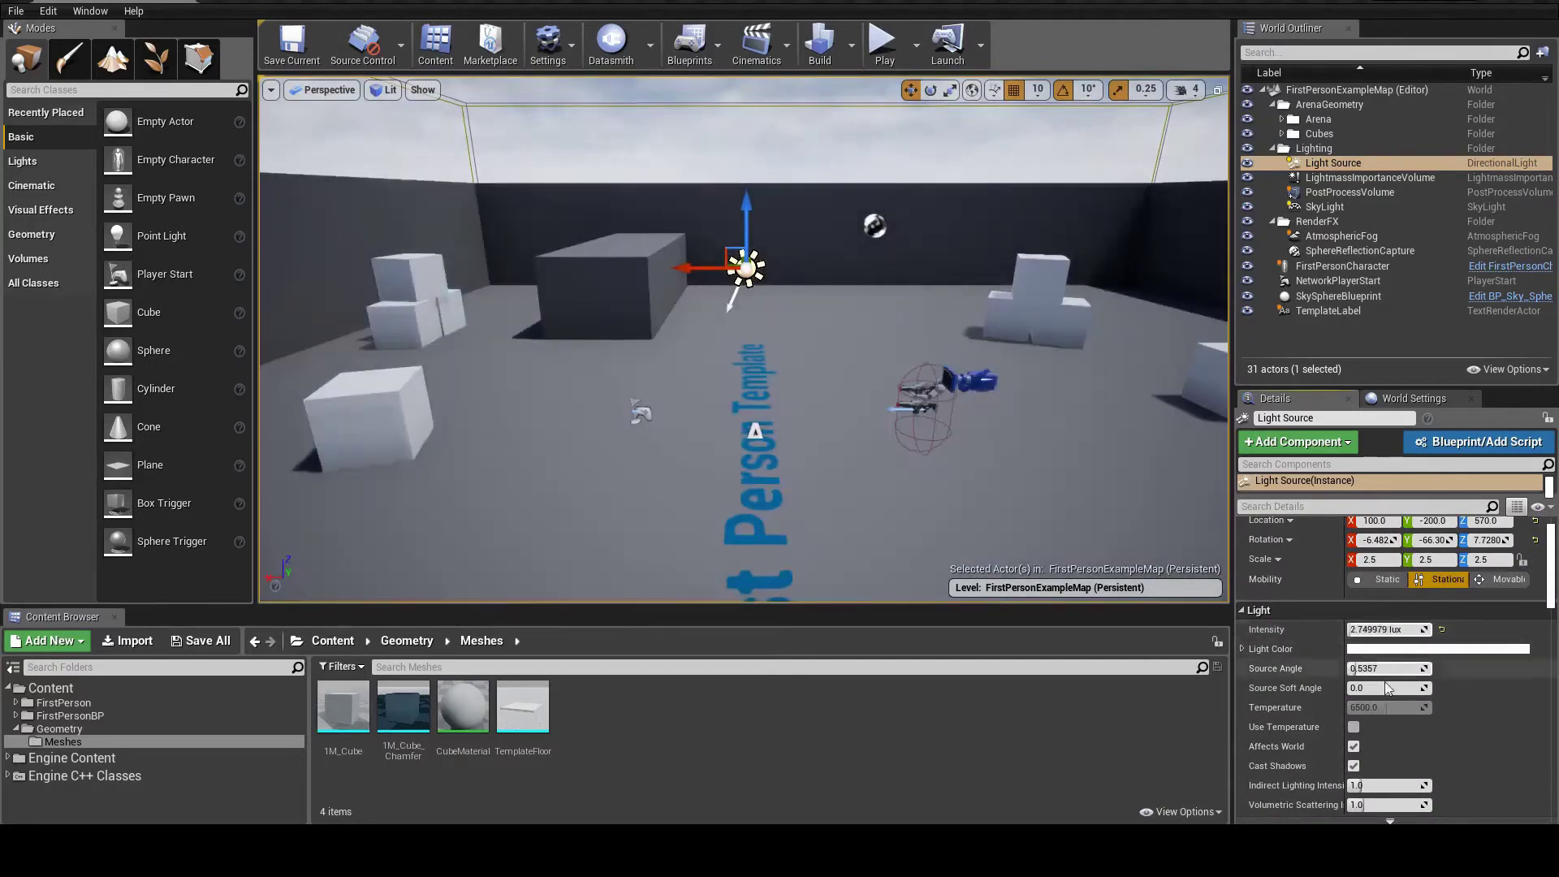
- Try a light red light color with sRGB hex FF9393FF on the Light Source
click(1357, 649)
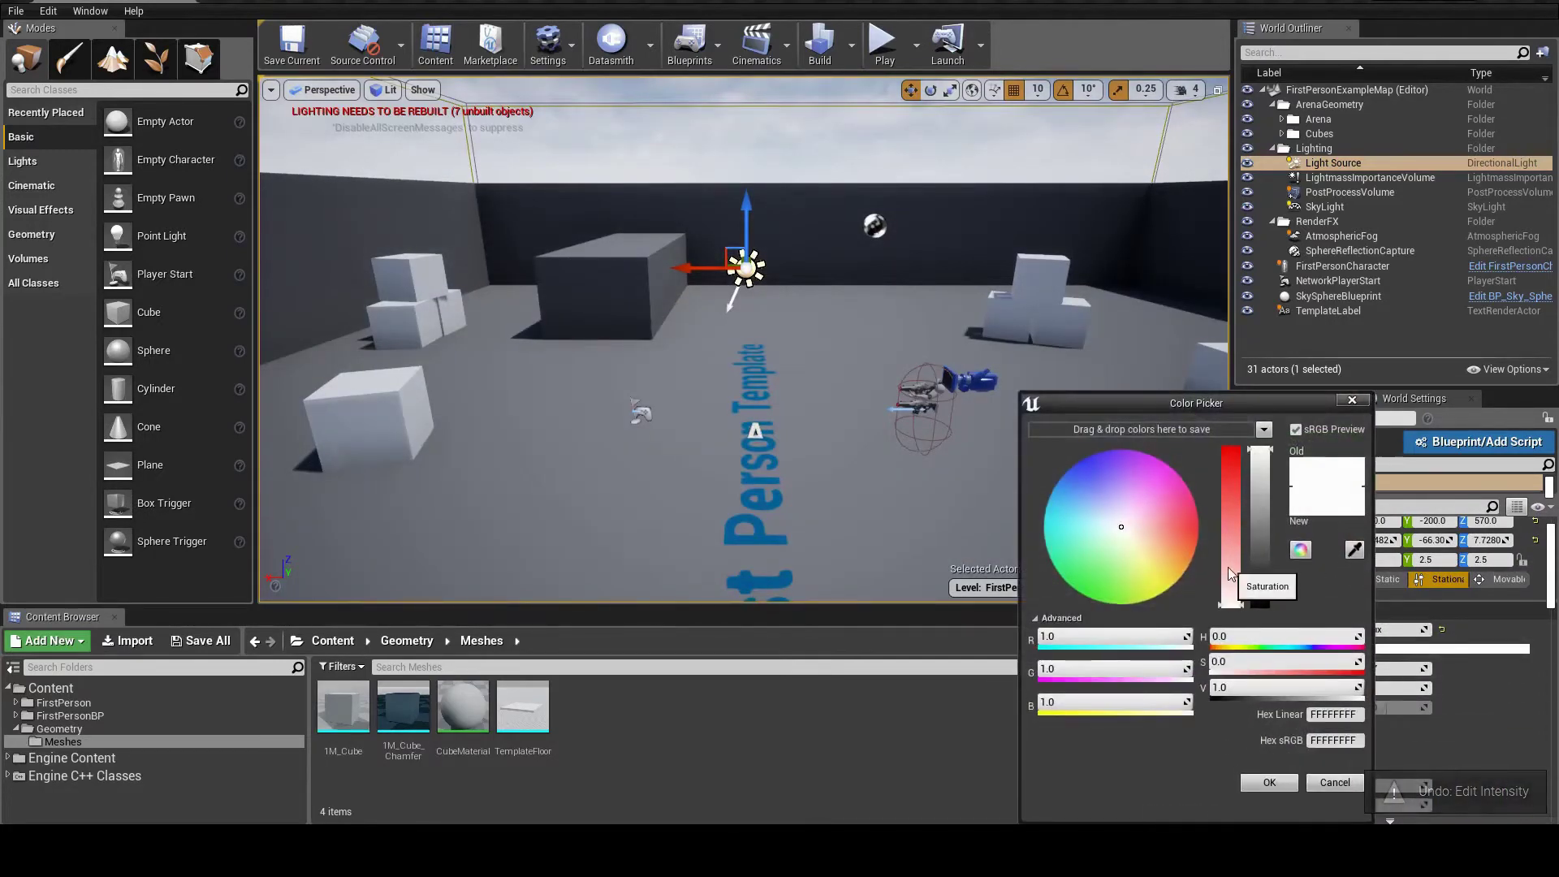
drag(1231, 574, 1230, 494)
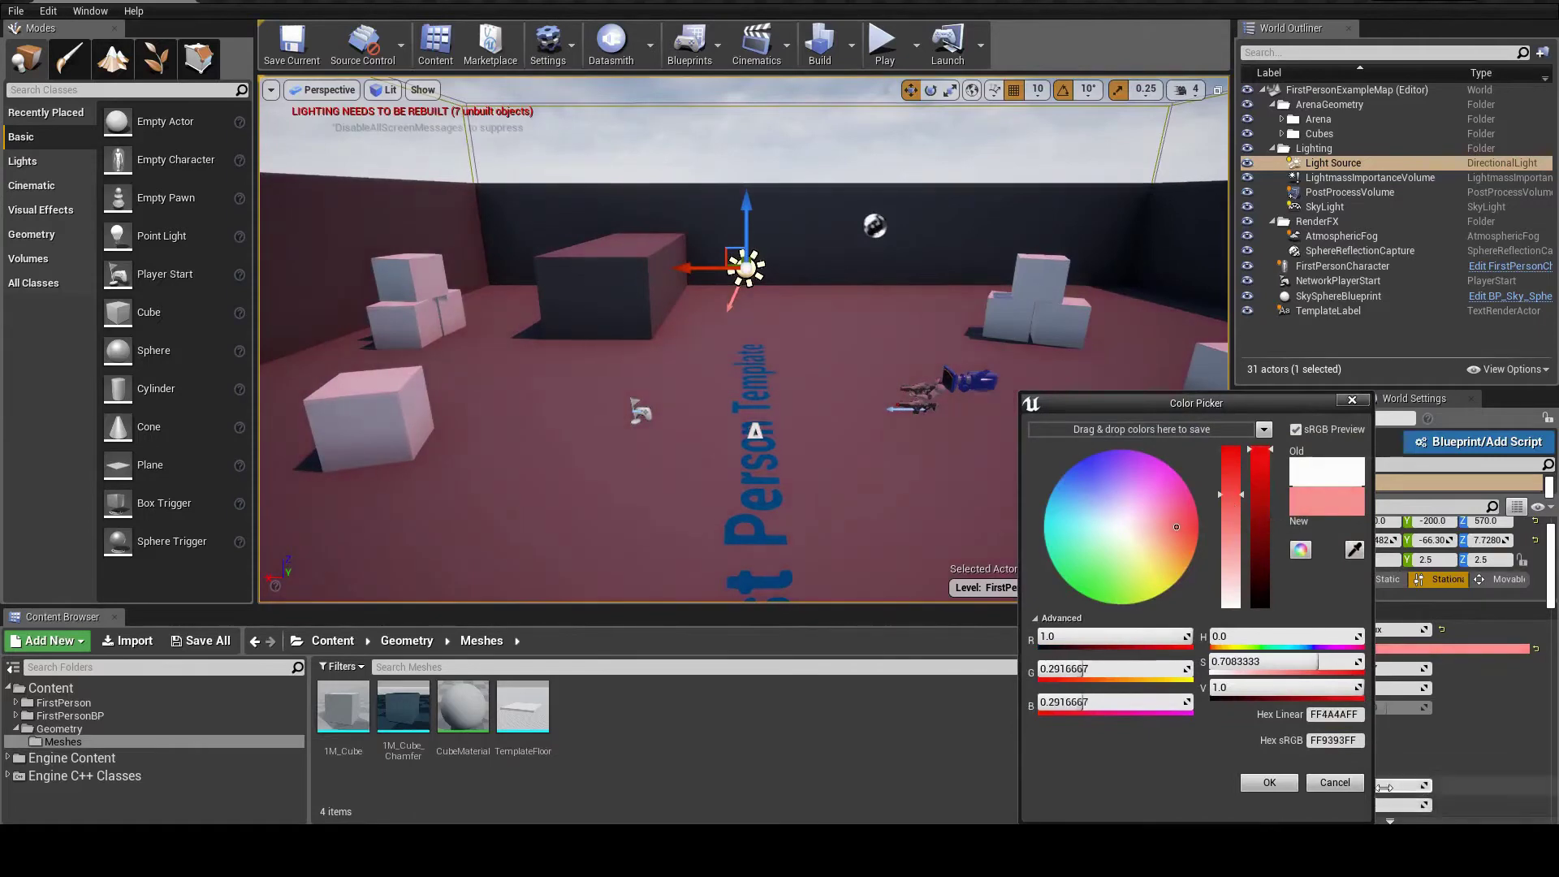
click(1351, 788)
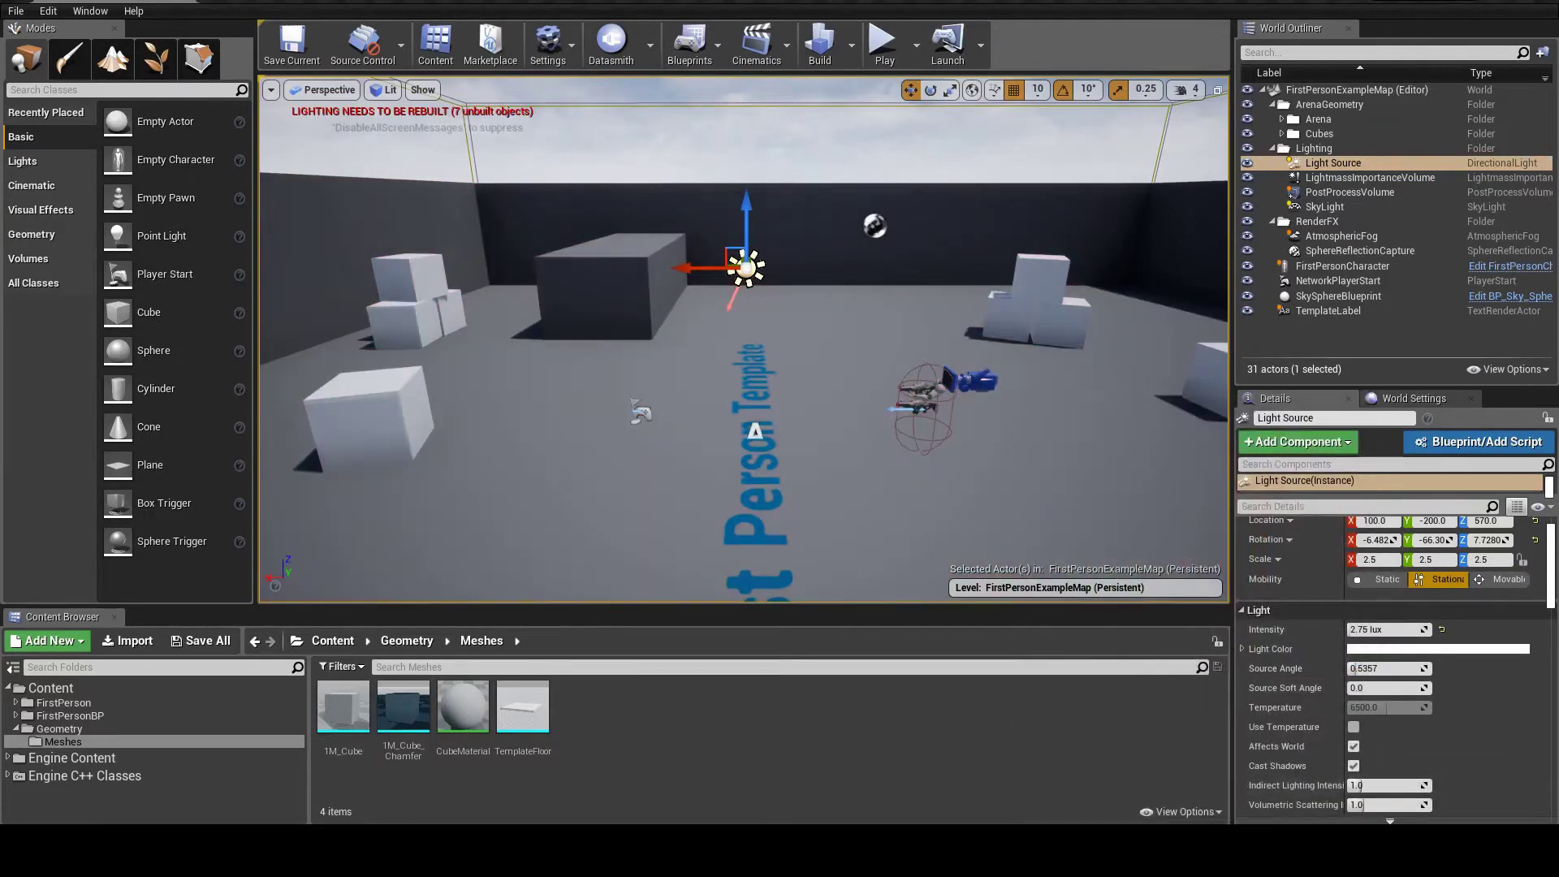
- Play the level in the viewport, look around the arena in first person, and end the play session
right_drag(831, 125, 666, 129)
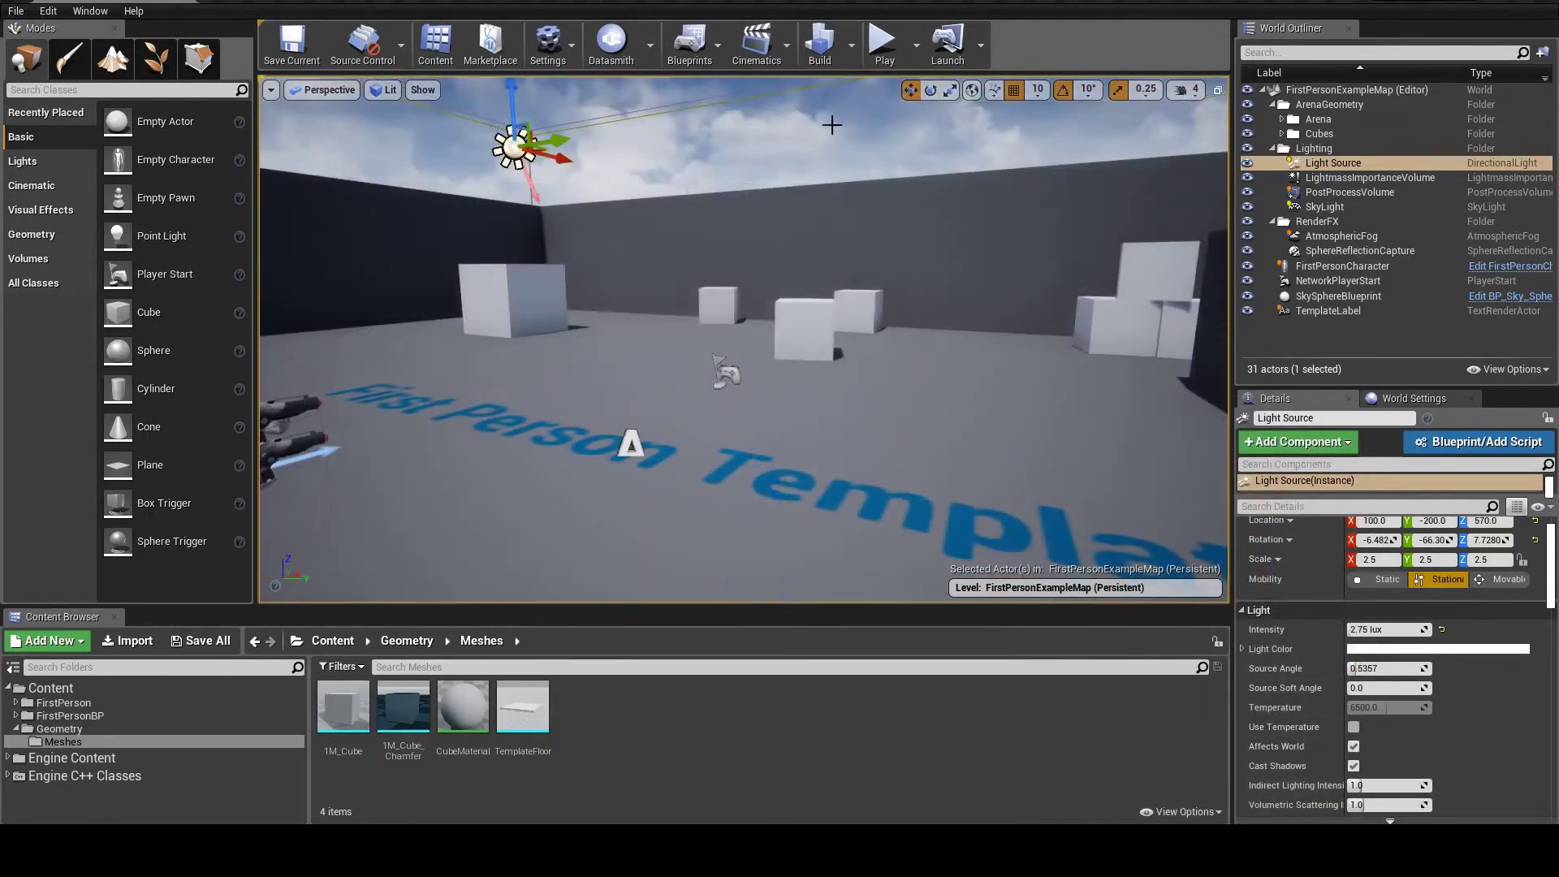
click(885, 56)
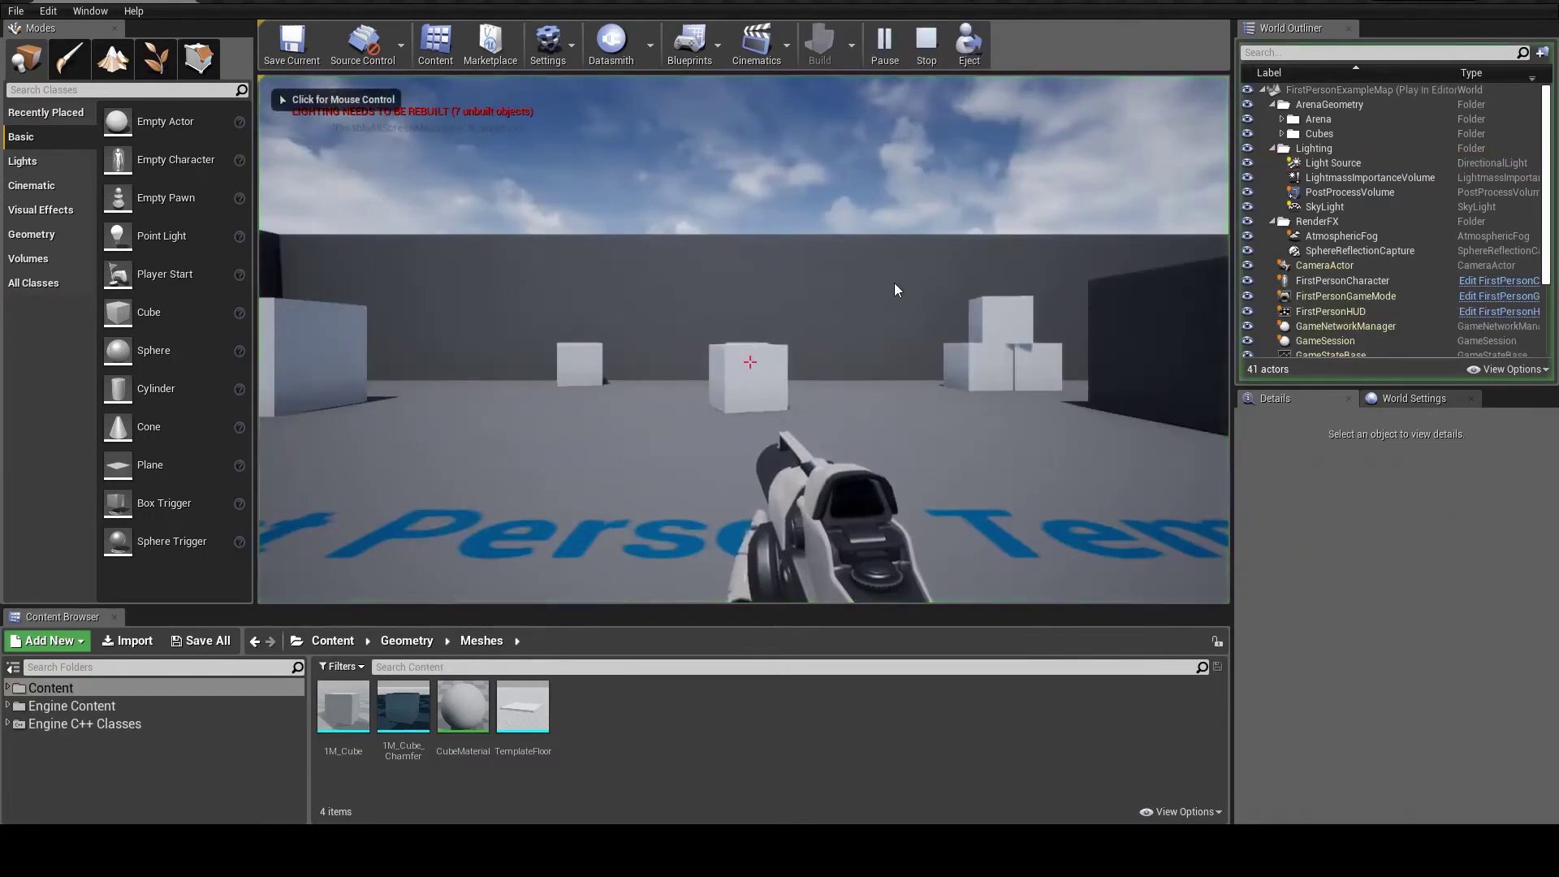
click(820, 273)
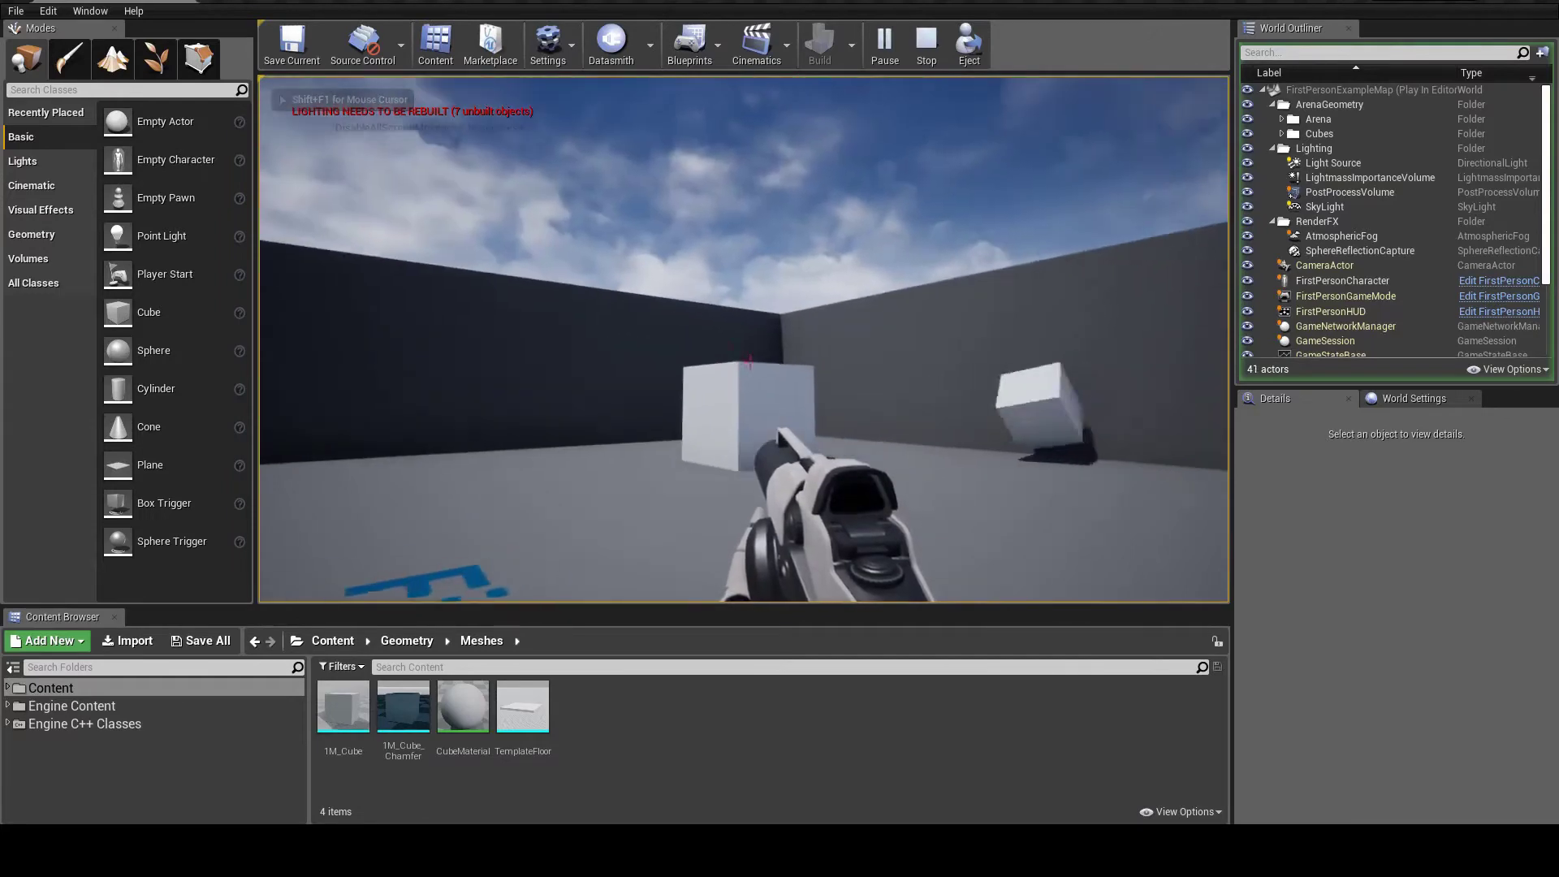
key(Escape)
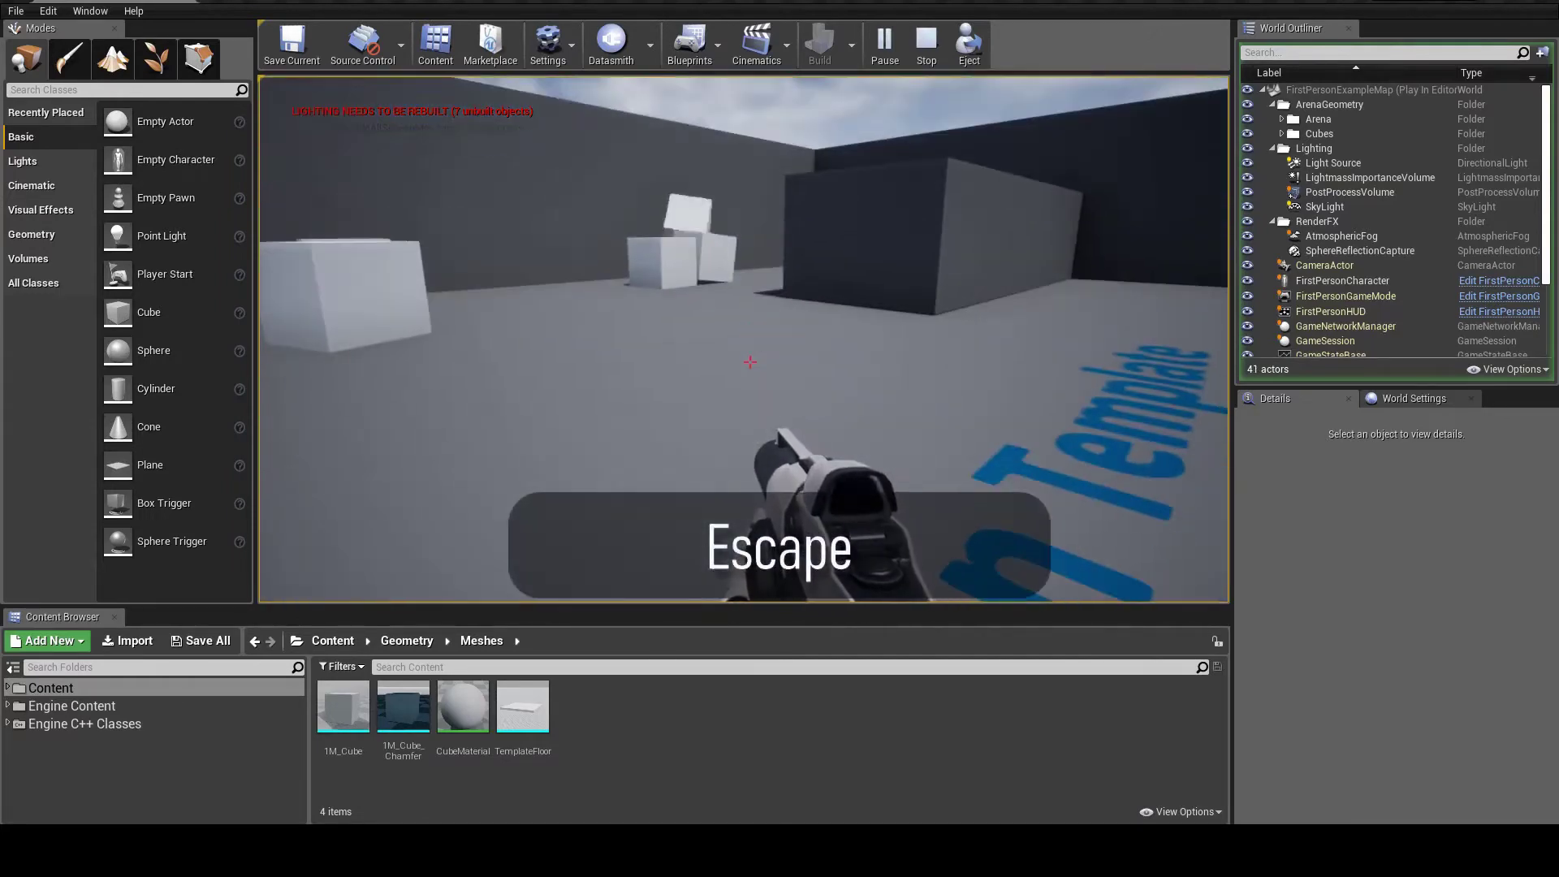
key(Escape)
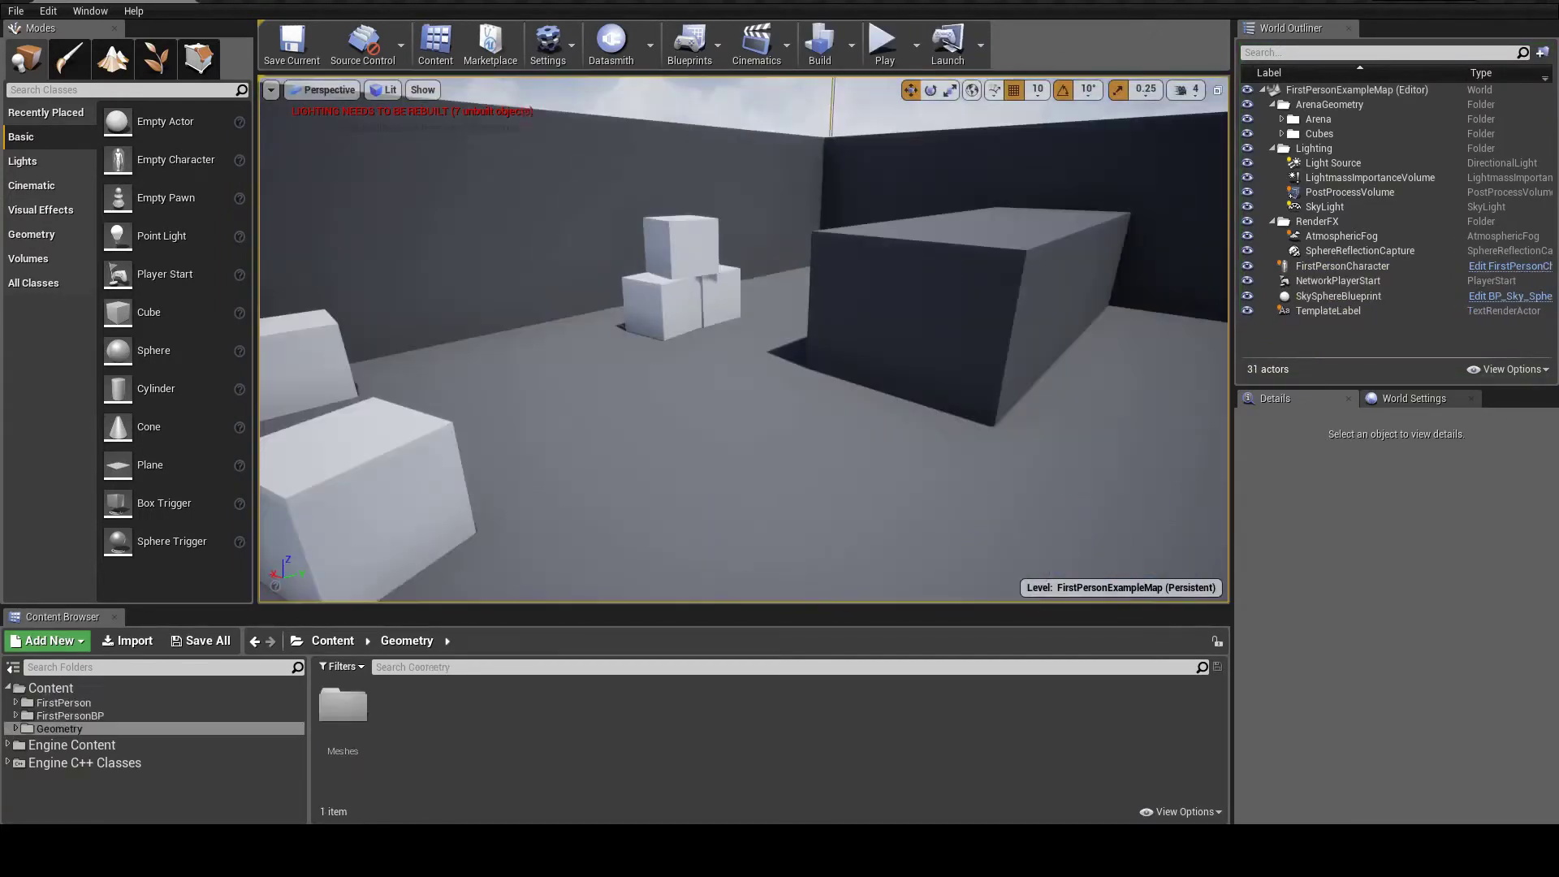
- Place a basic Cube on the arena floor and scale it to 2.0 in X, 2.0 in Y and 1.5 in Z
drag(585, 474, 560, 455)
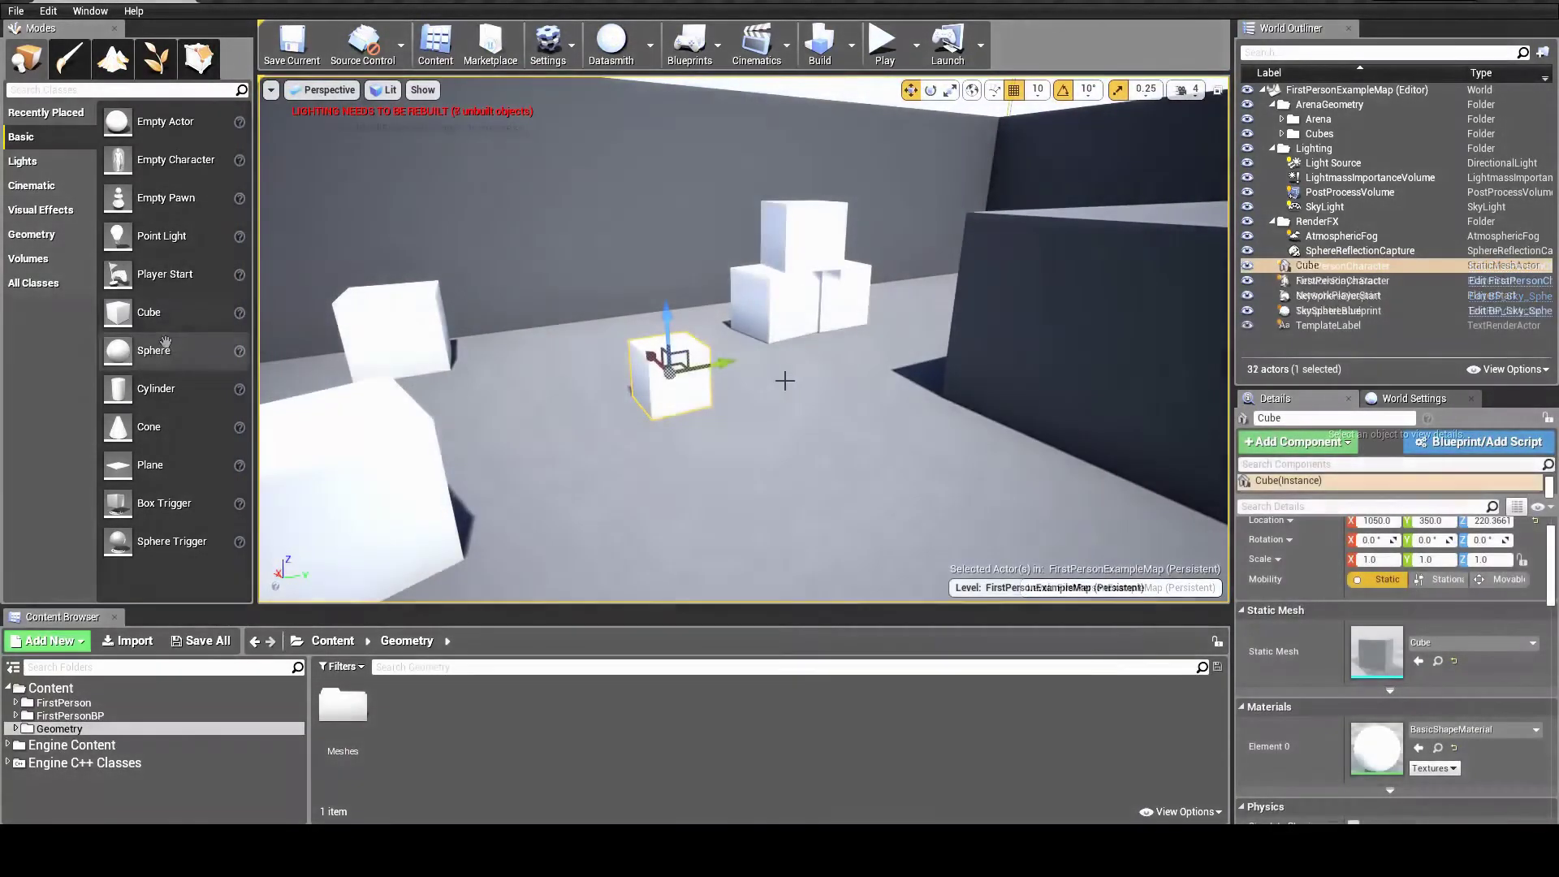
drag(786, 376, 671, 491)
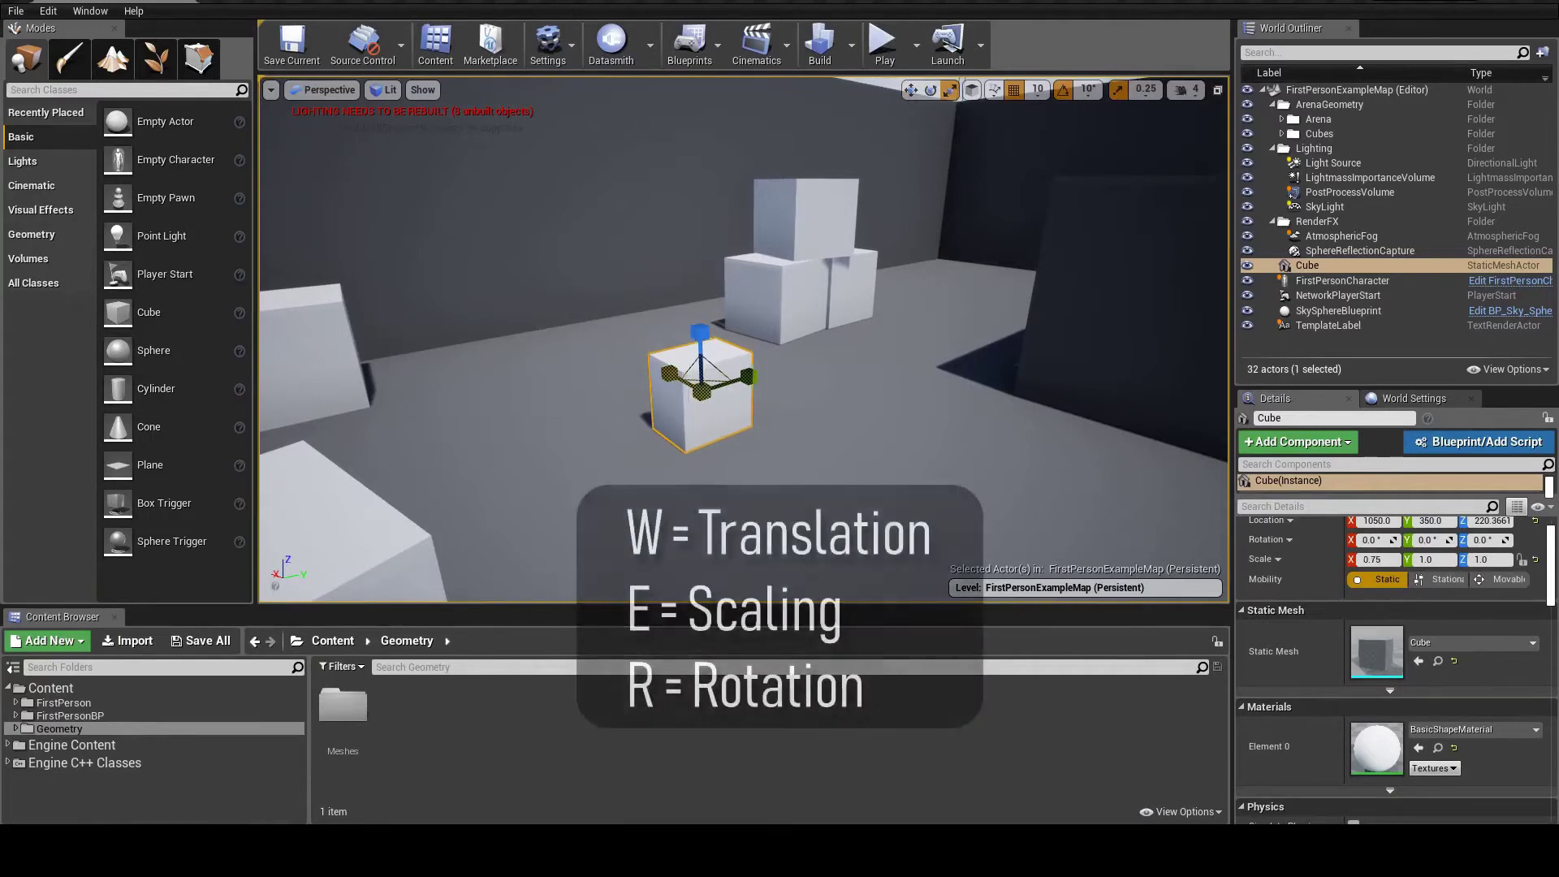
drag(702, 392, 800, 375)
drag(700, 331, 696, 335)
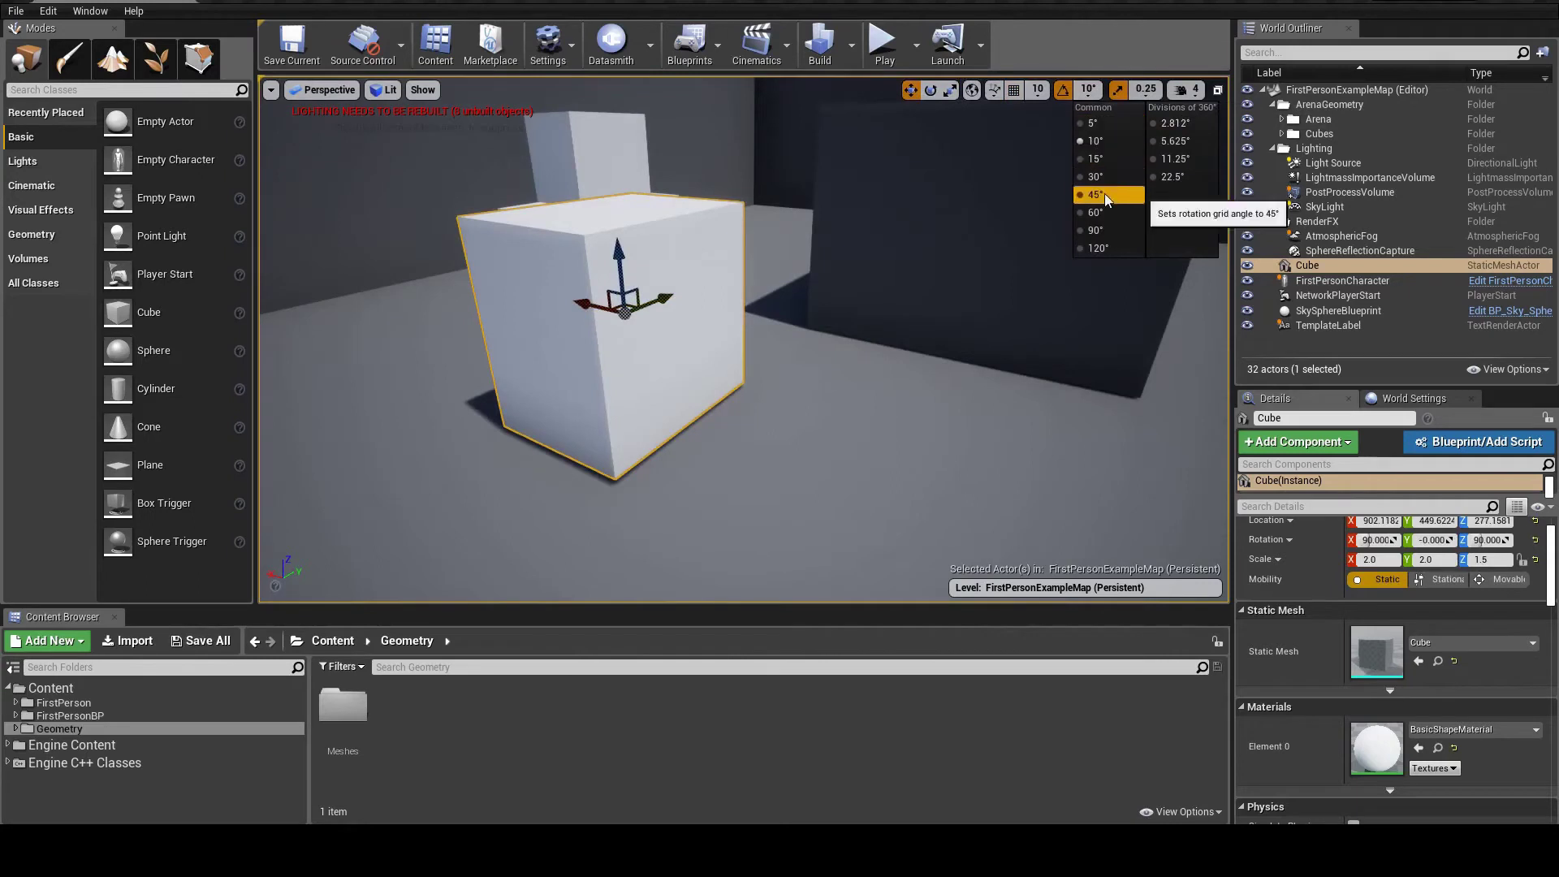
- Set the rotation snap angle to 45° and rotate the new cube to 0° on the X axis
click(1106, 198)
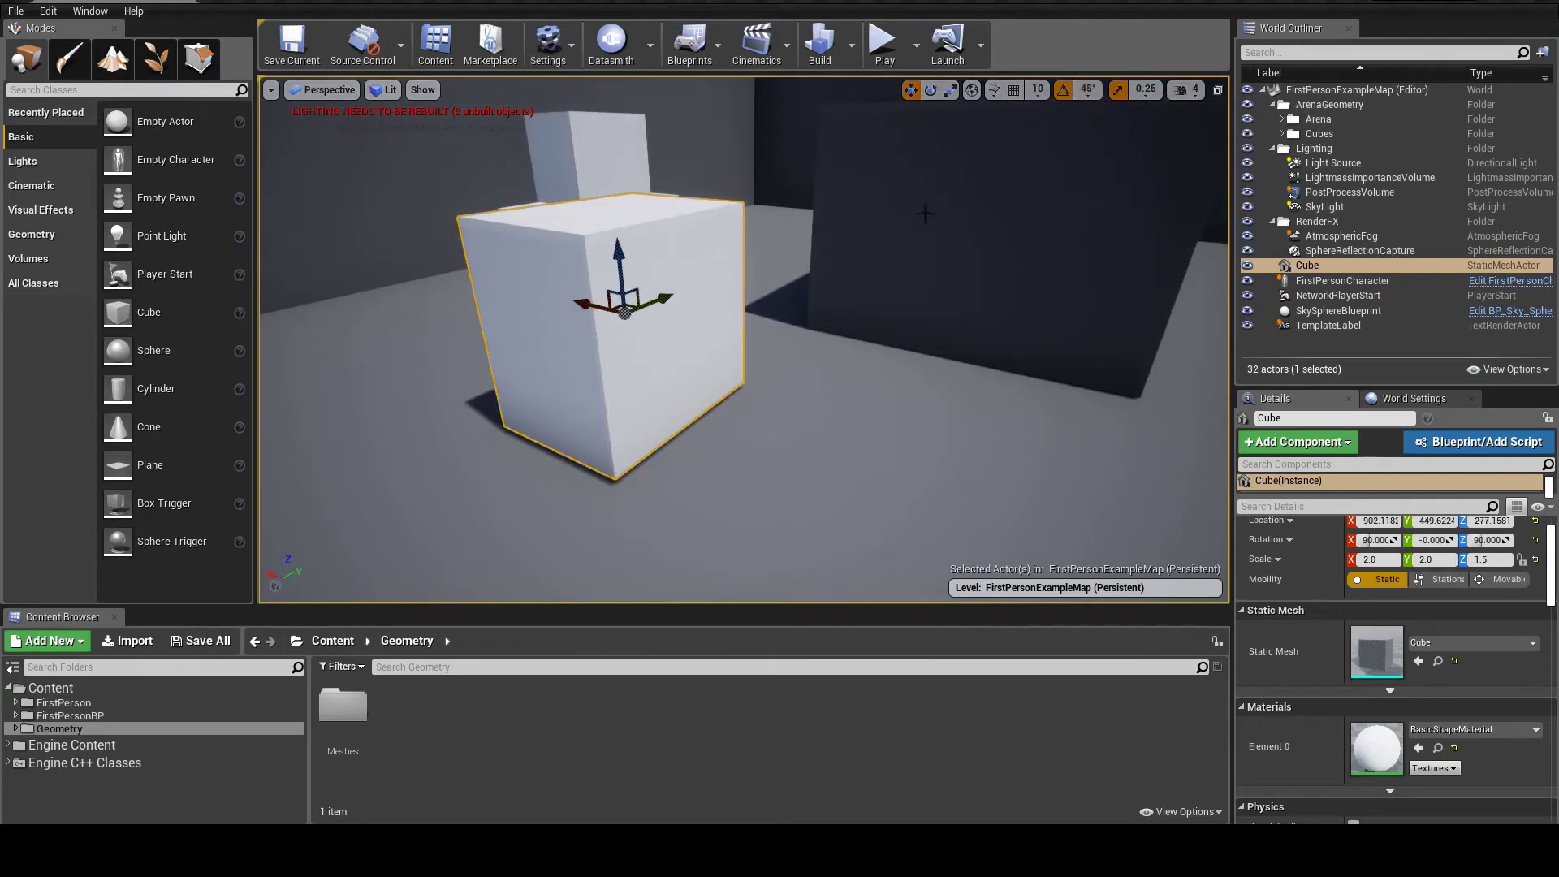
key(e)
mouse_move(670, 270)
mouse_down()
mouse_move(682, 392)
mouse_move(705, 335)
mouse_move(664, 258)
mouse_up()
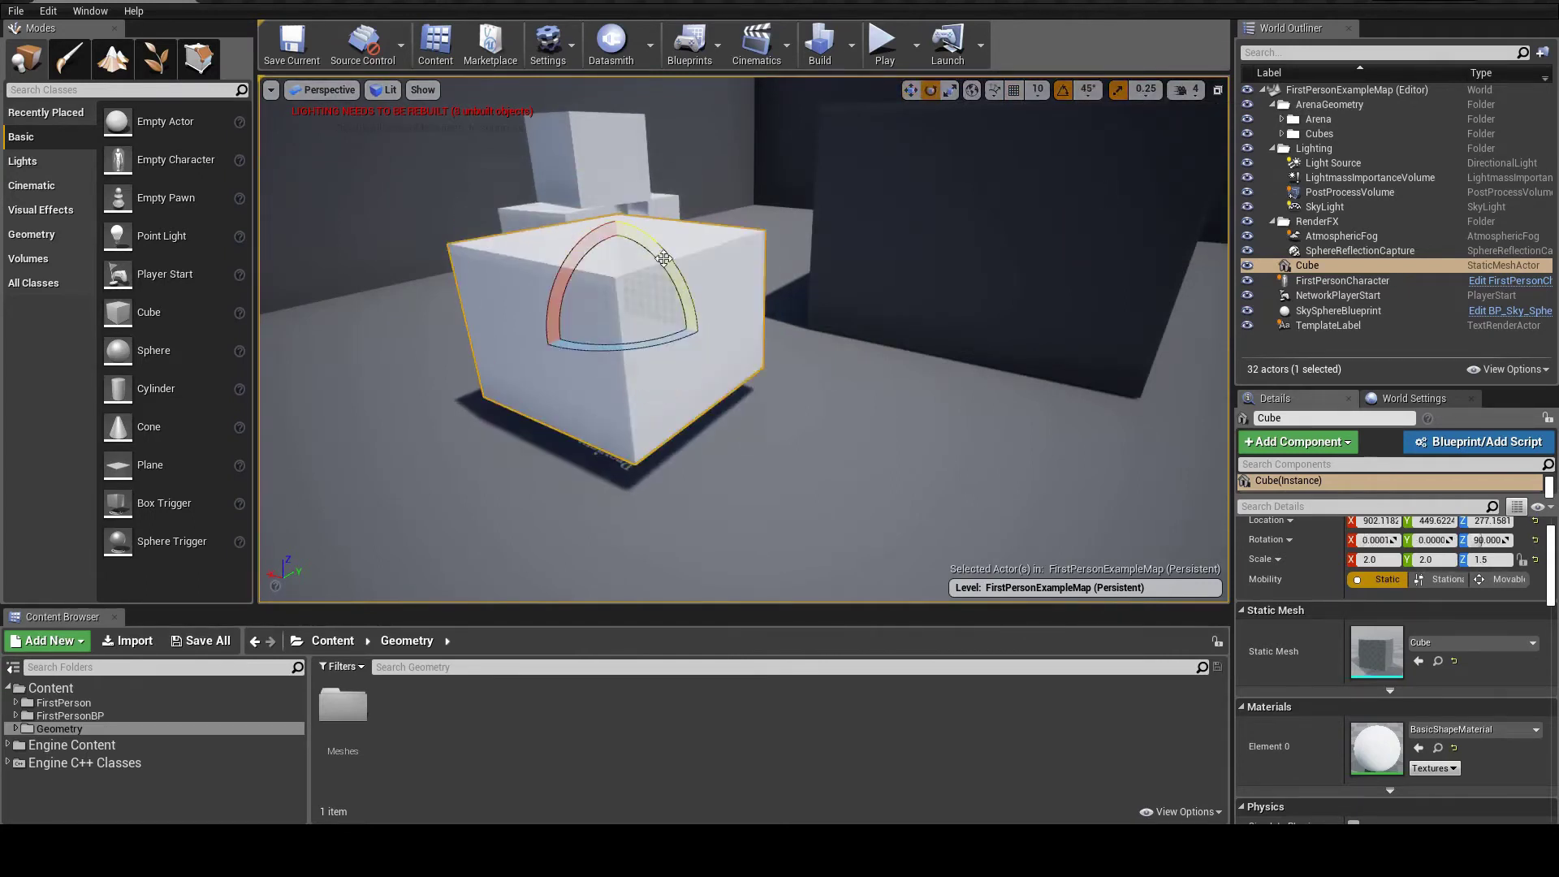
- Turn off rotation snapping and tilt the cube freely to about 47° on the X axis
click(1062, 90)
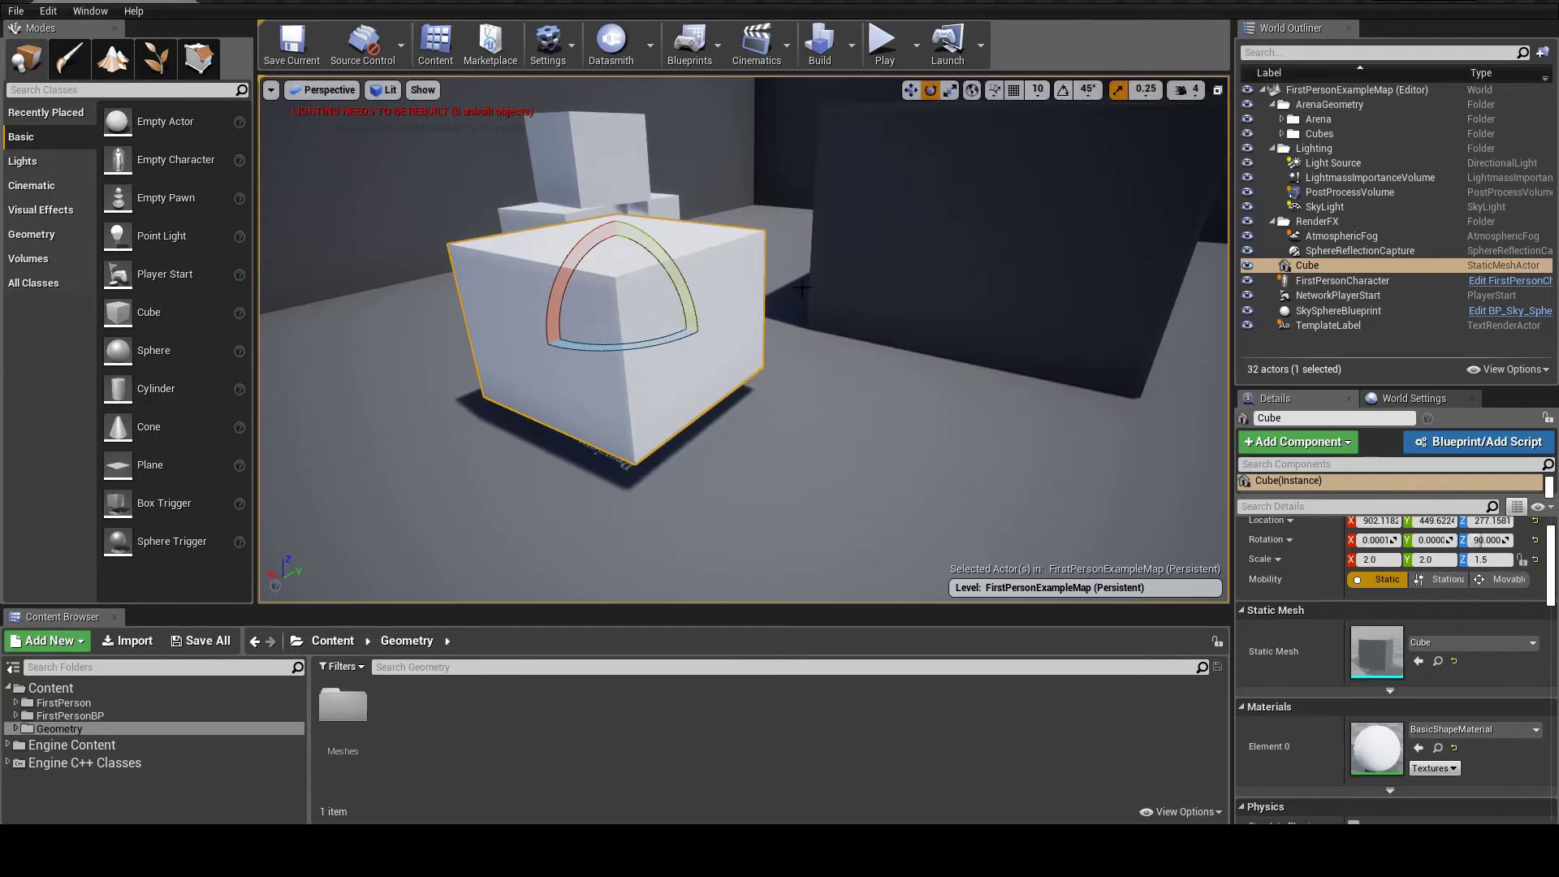
drag(550, 312, 611, 193)
key(w)
key(f)
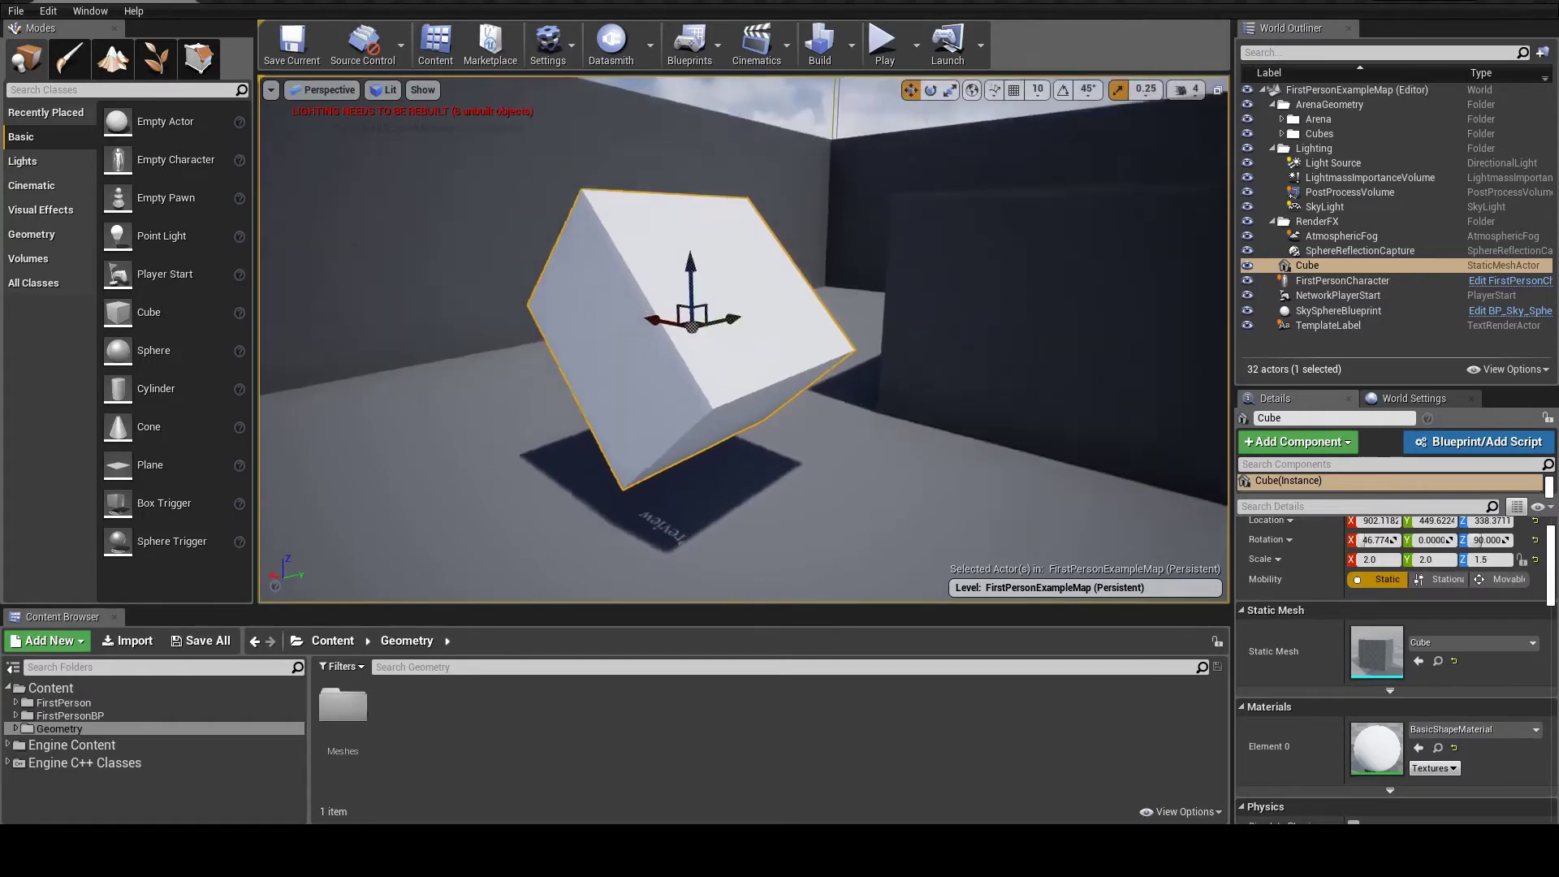
scroll(808, 296, down, 2)
scroll(1294, 580, up, 1)
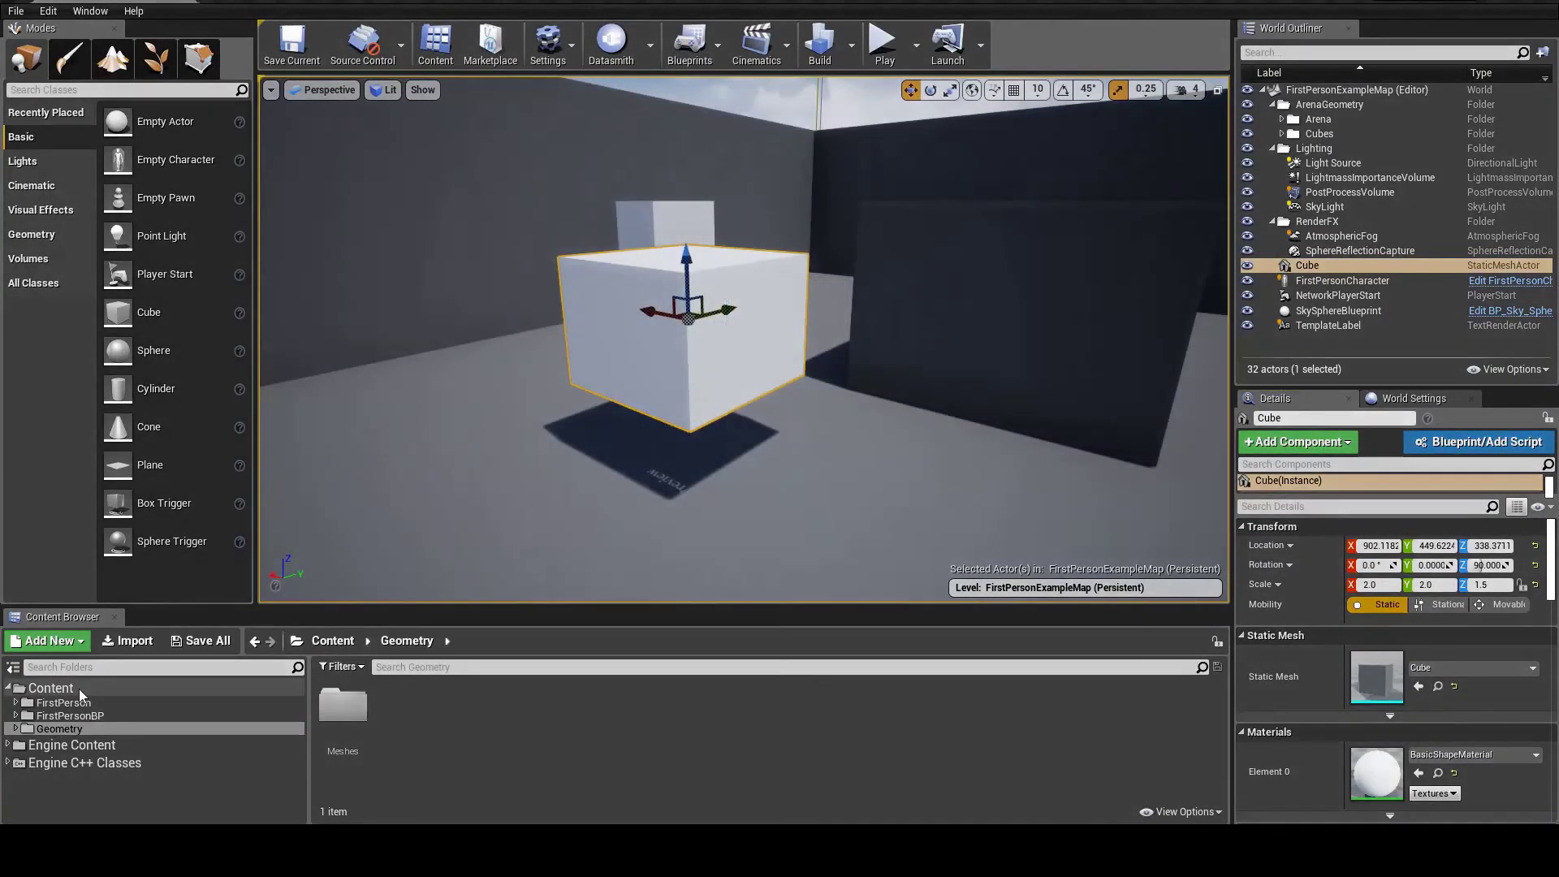
- Create a folder named Materials in the Content root folder
click(80, 689)
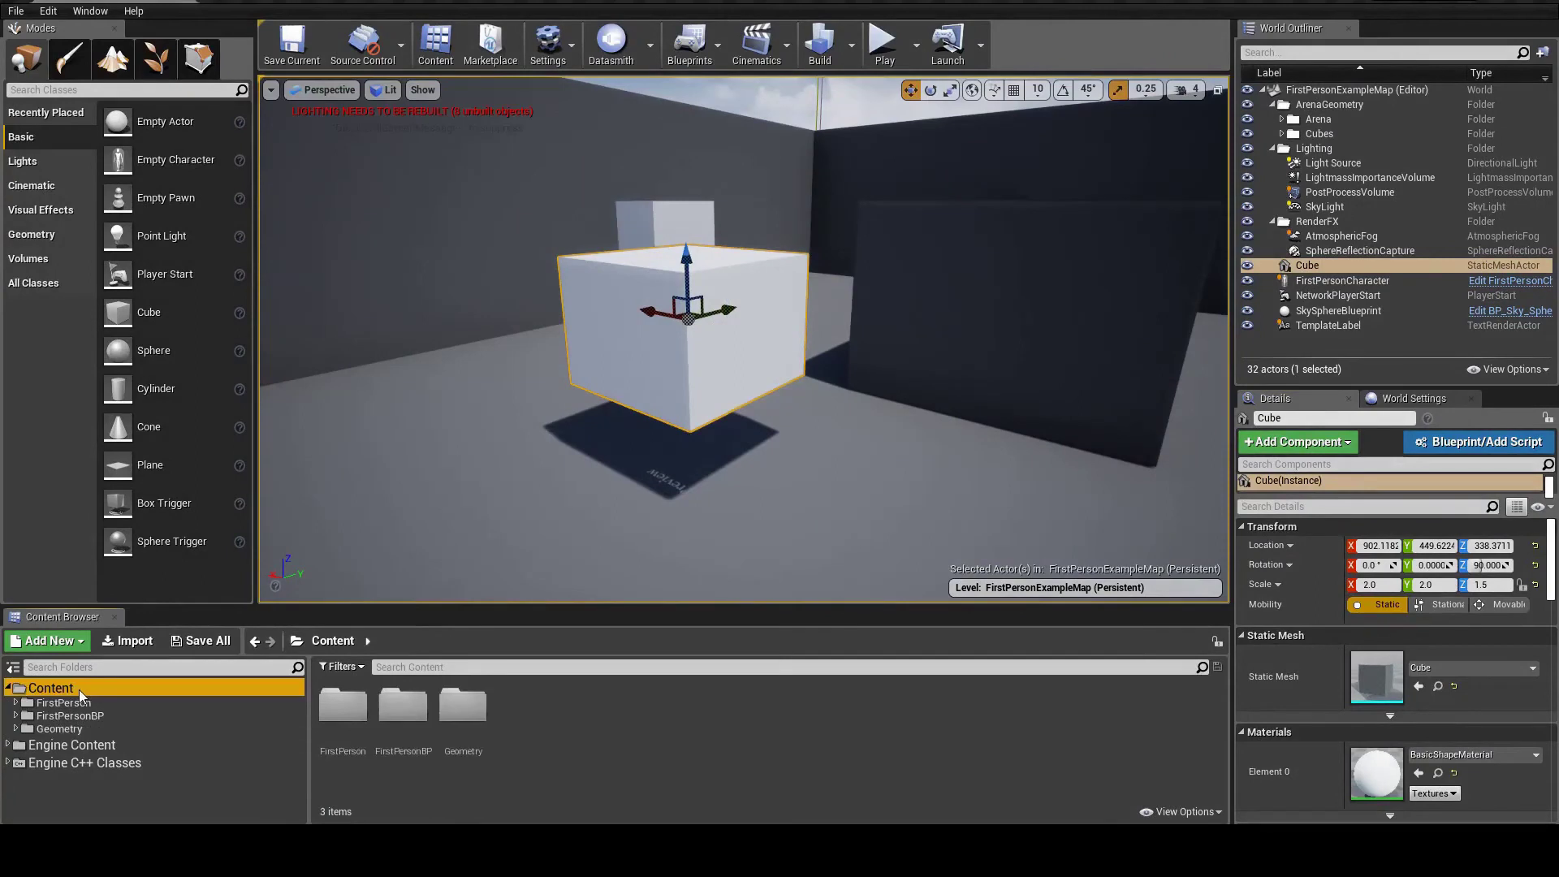
right_click(564, 727)
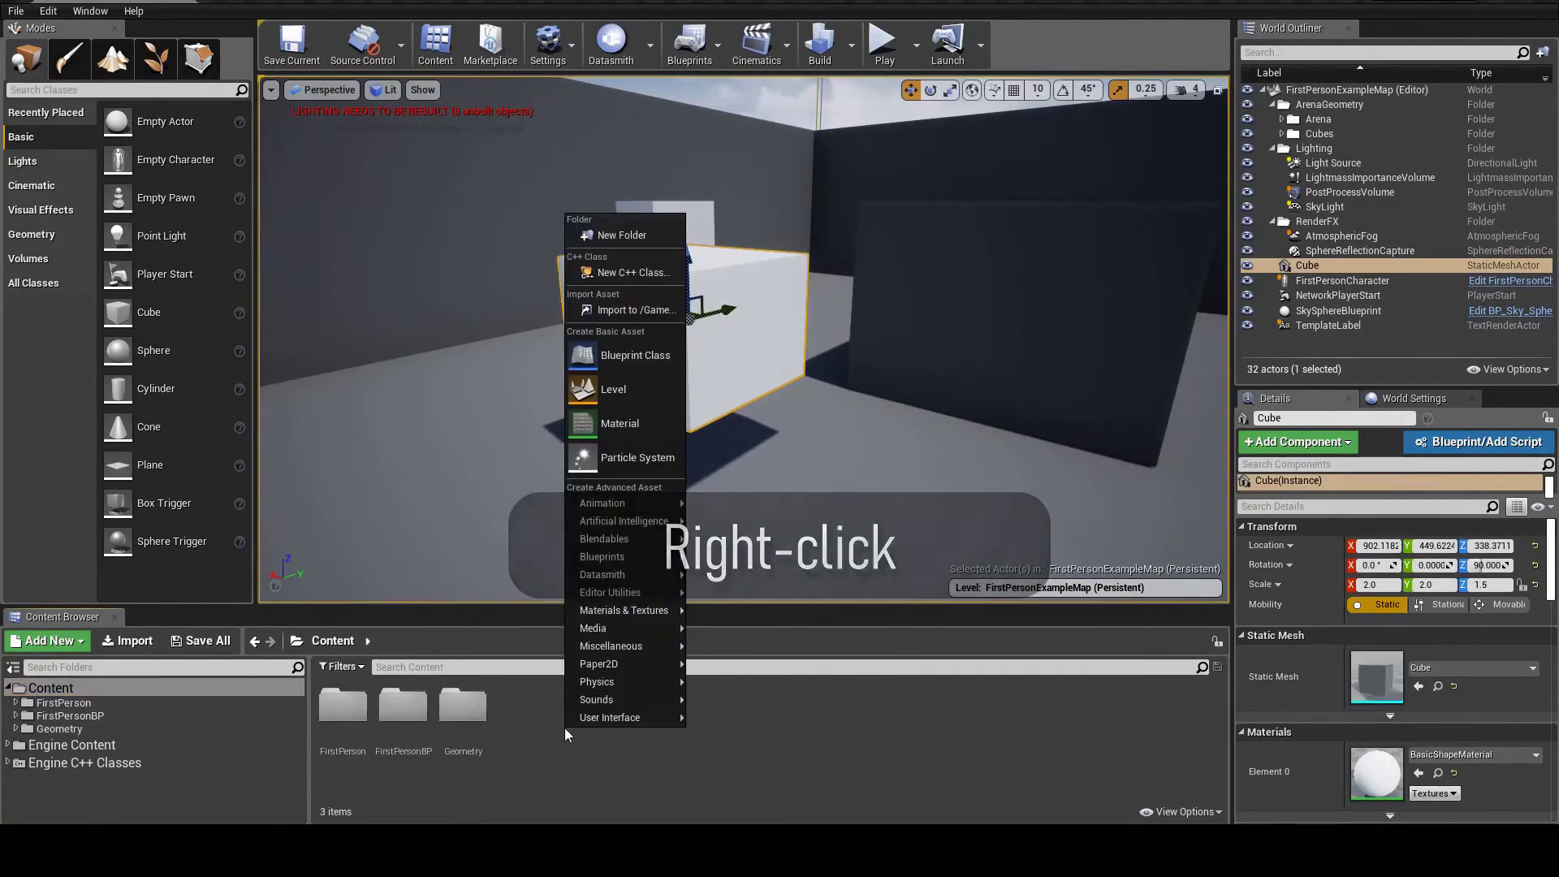
click(630, 235)
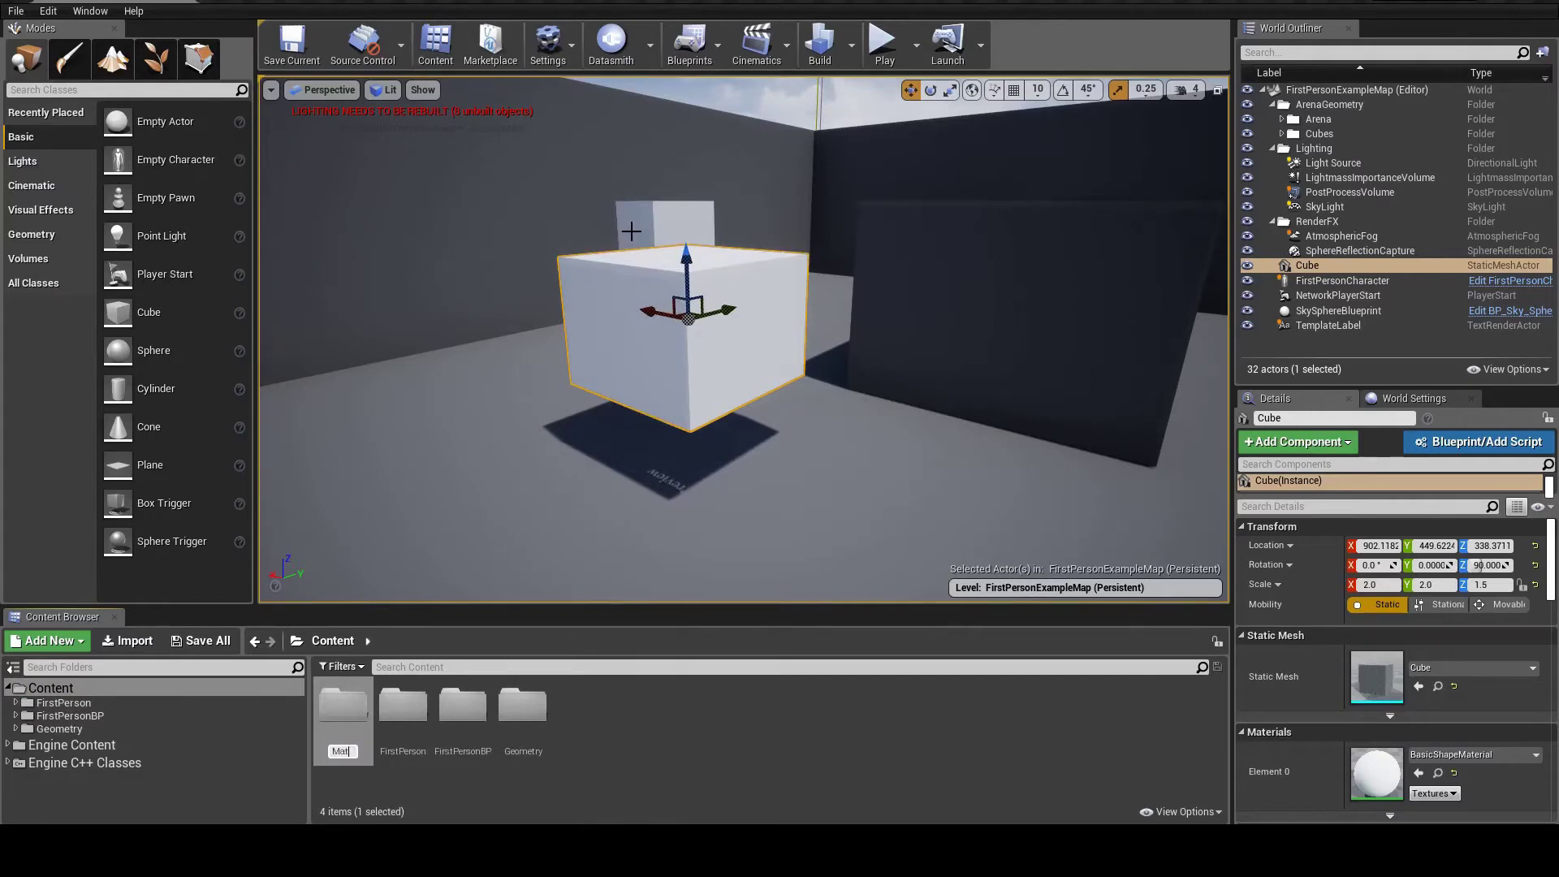
text(Materials)
key(Return)
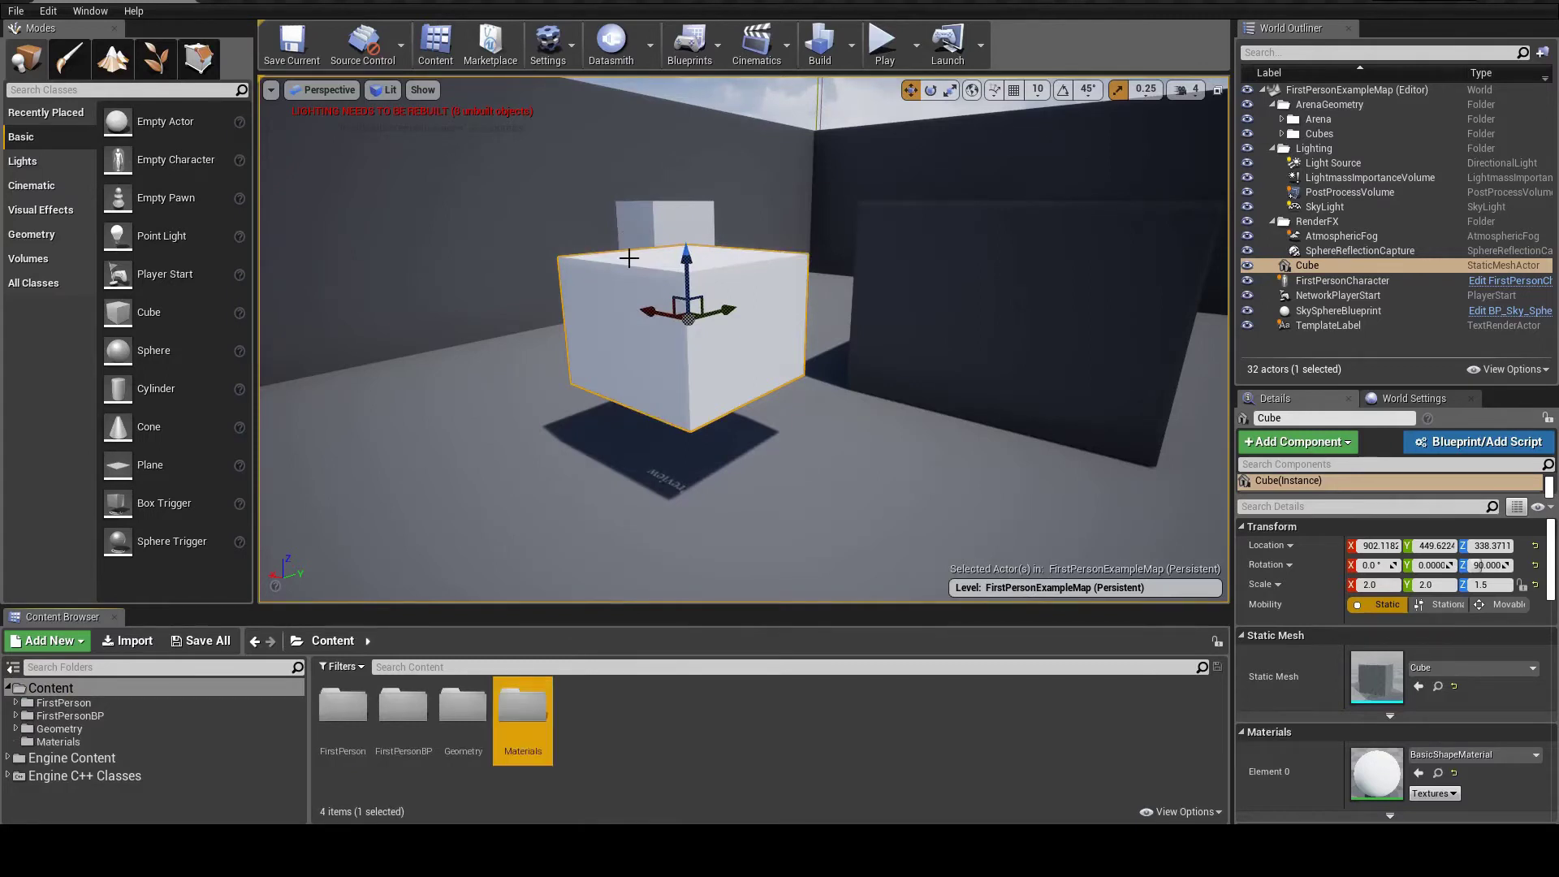
- Create a material named MyFirstShader_Master inside the Materials folder
double_click(519, 712)
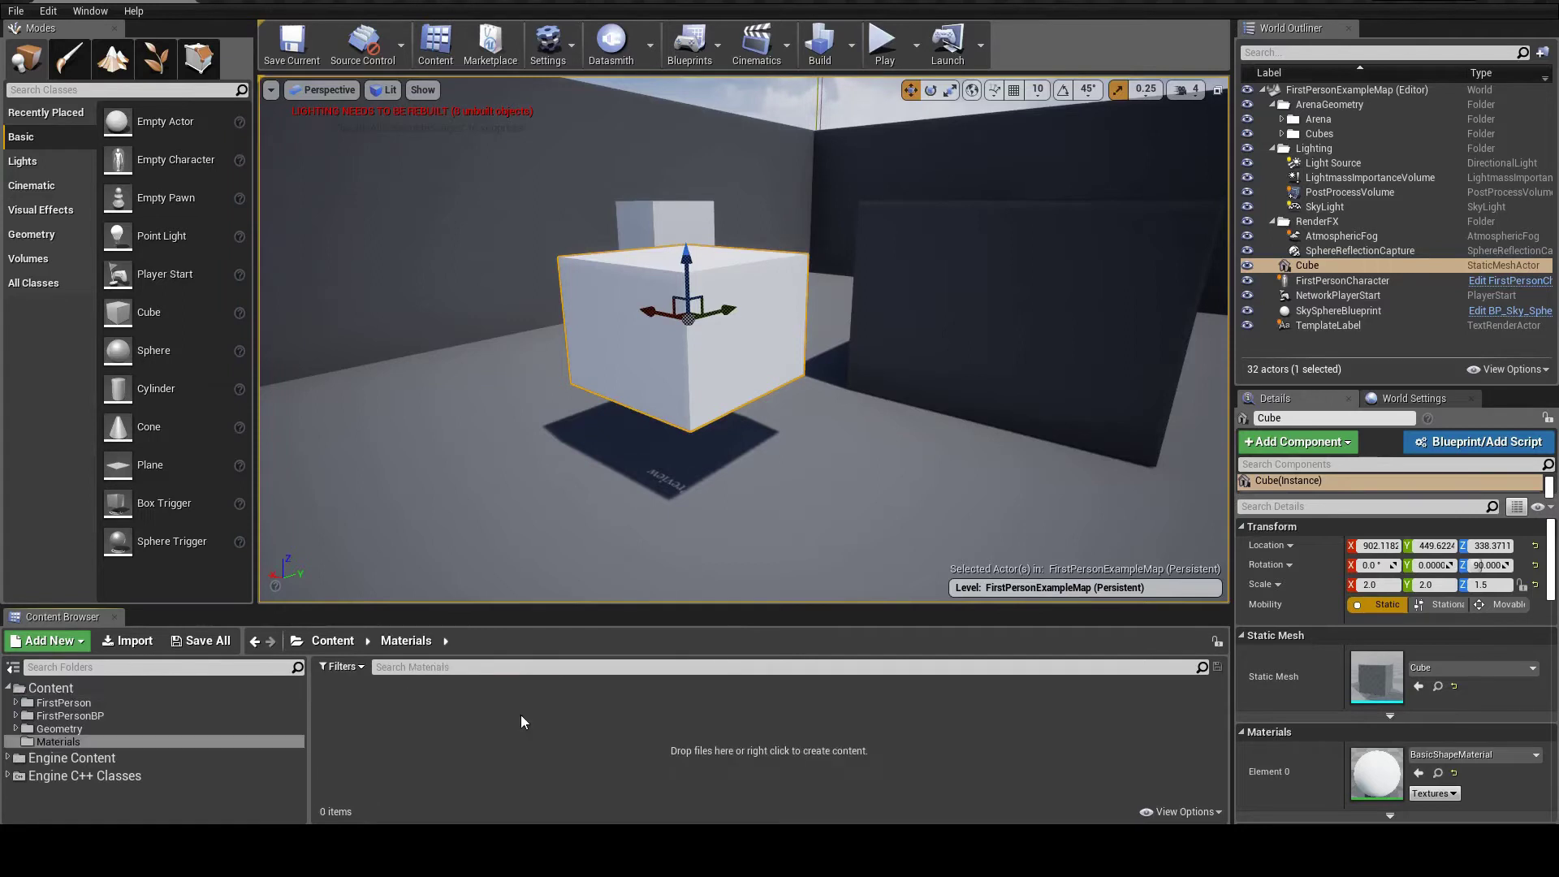
right_click(422, 708)
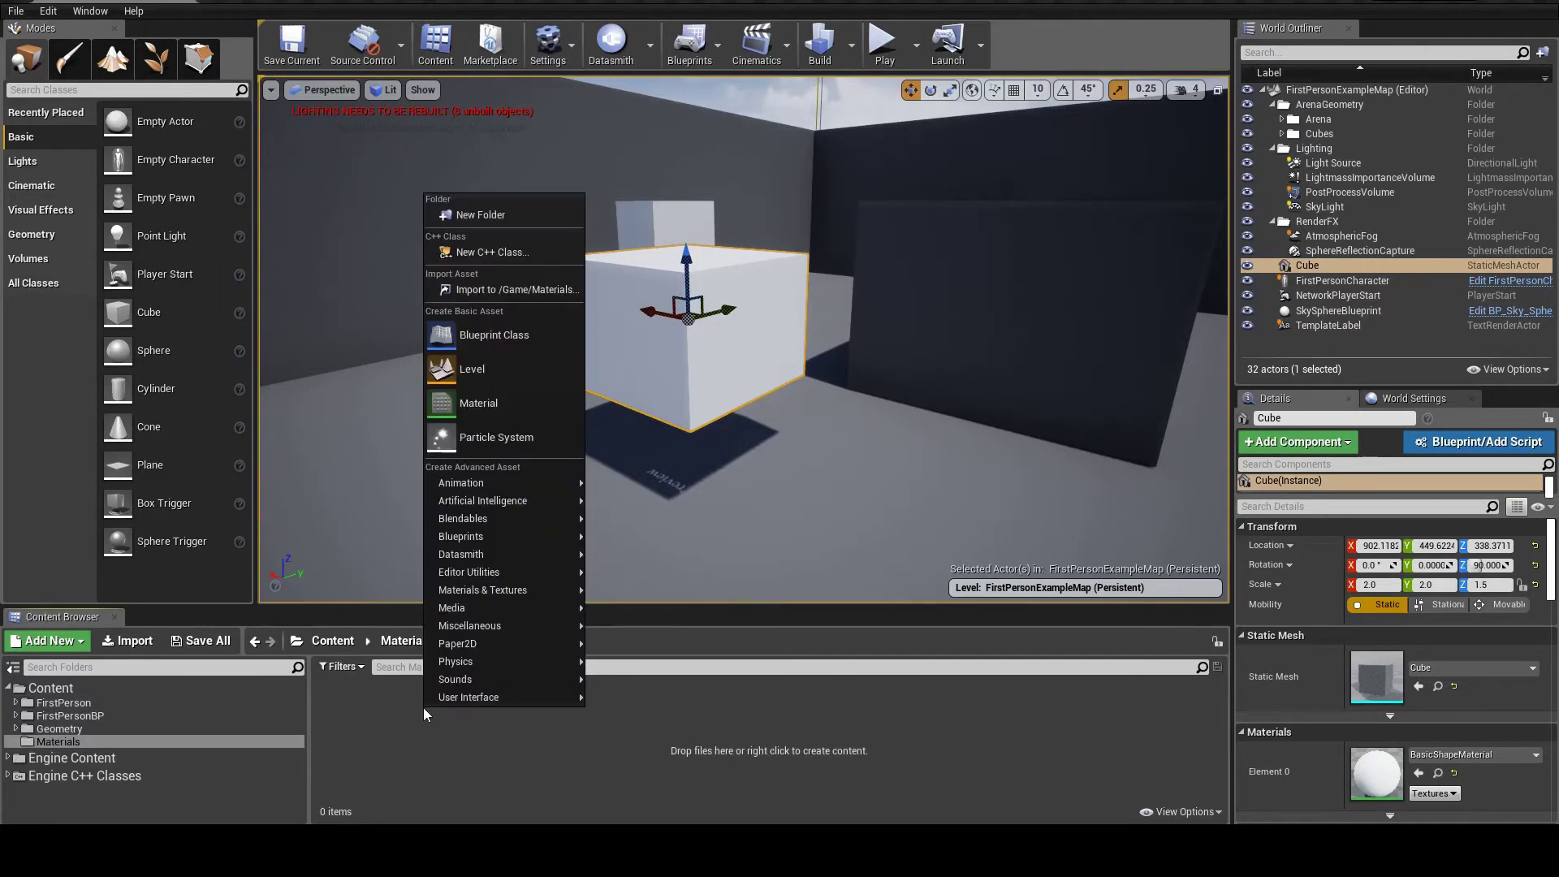
click(504, 406)
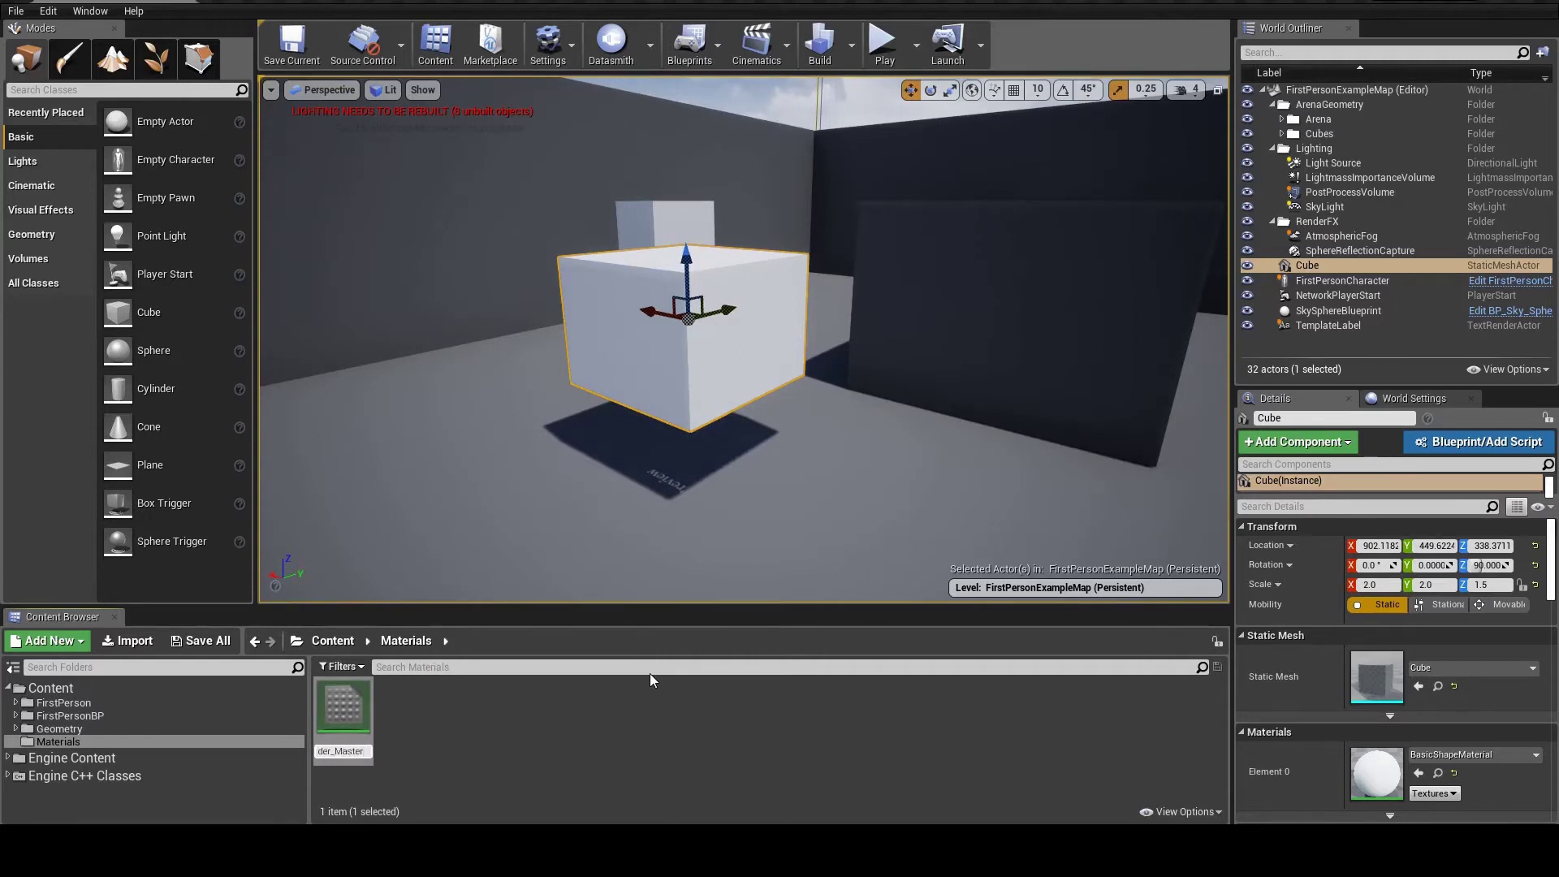
key(Return)
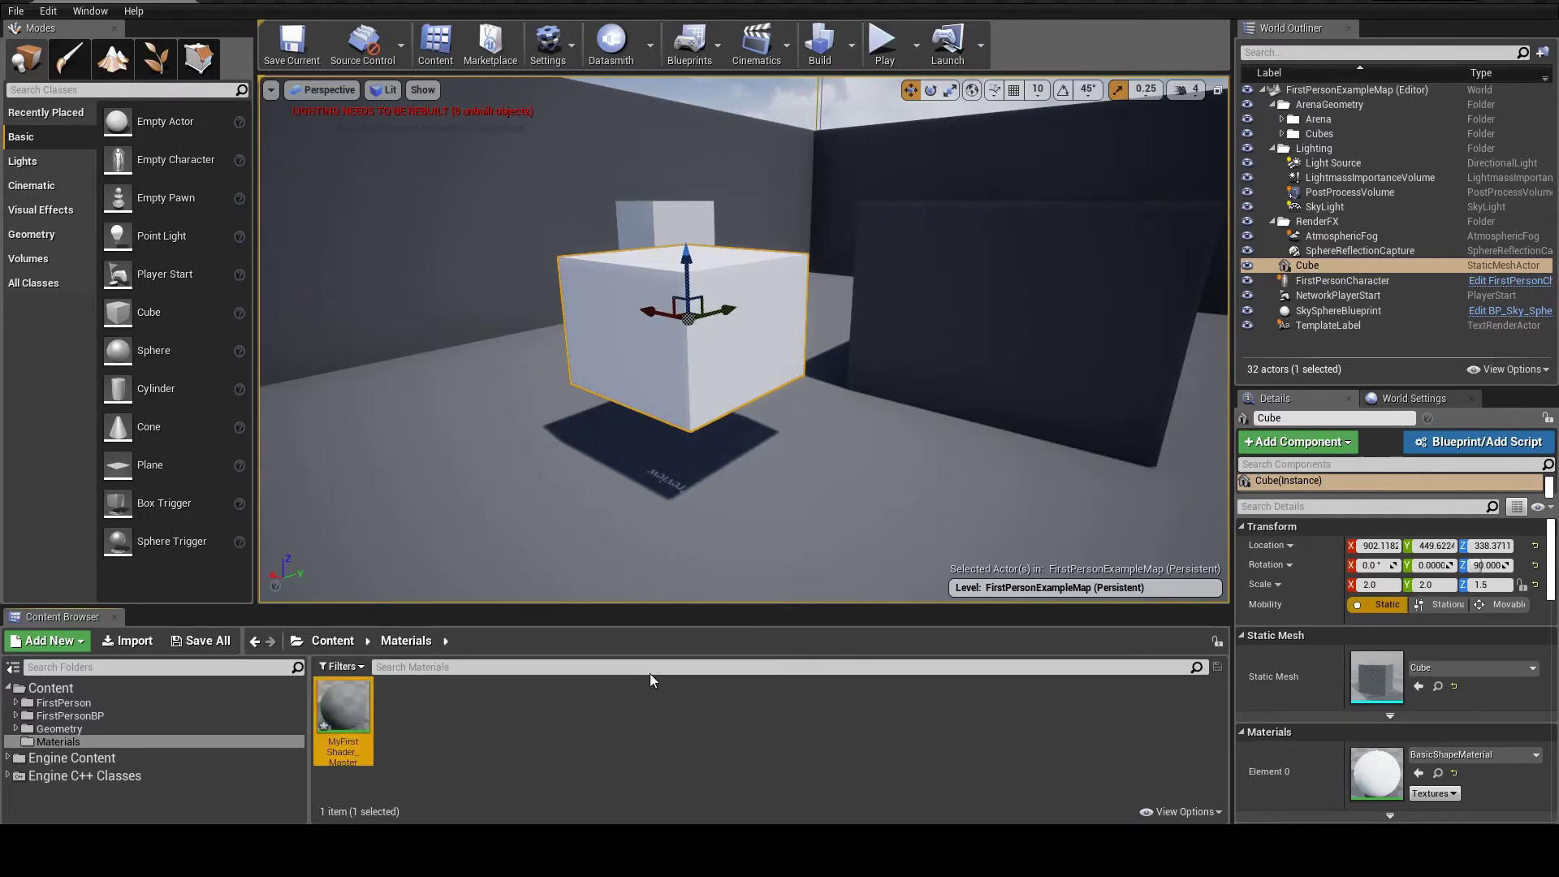
- Open MyFirstShader_Master and add a VectorParameter node named Color beside the main material node
double_click(354, 716)
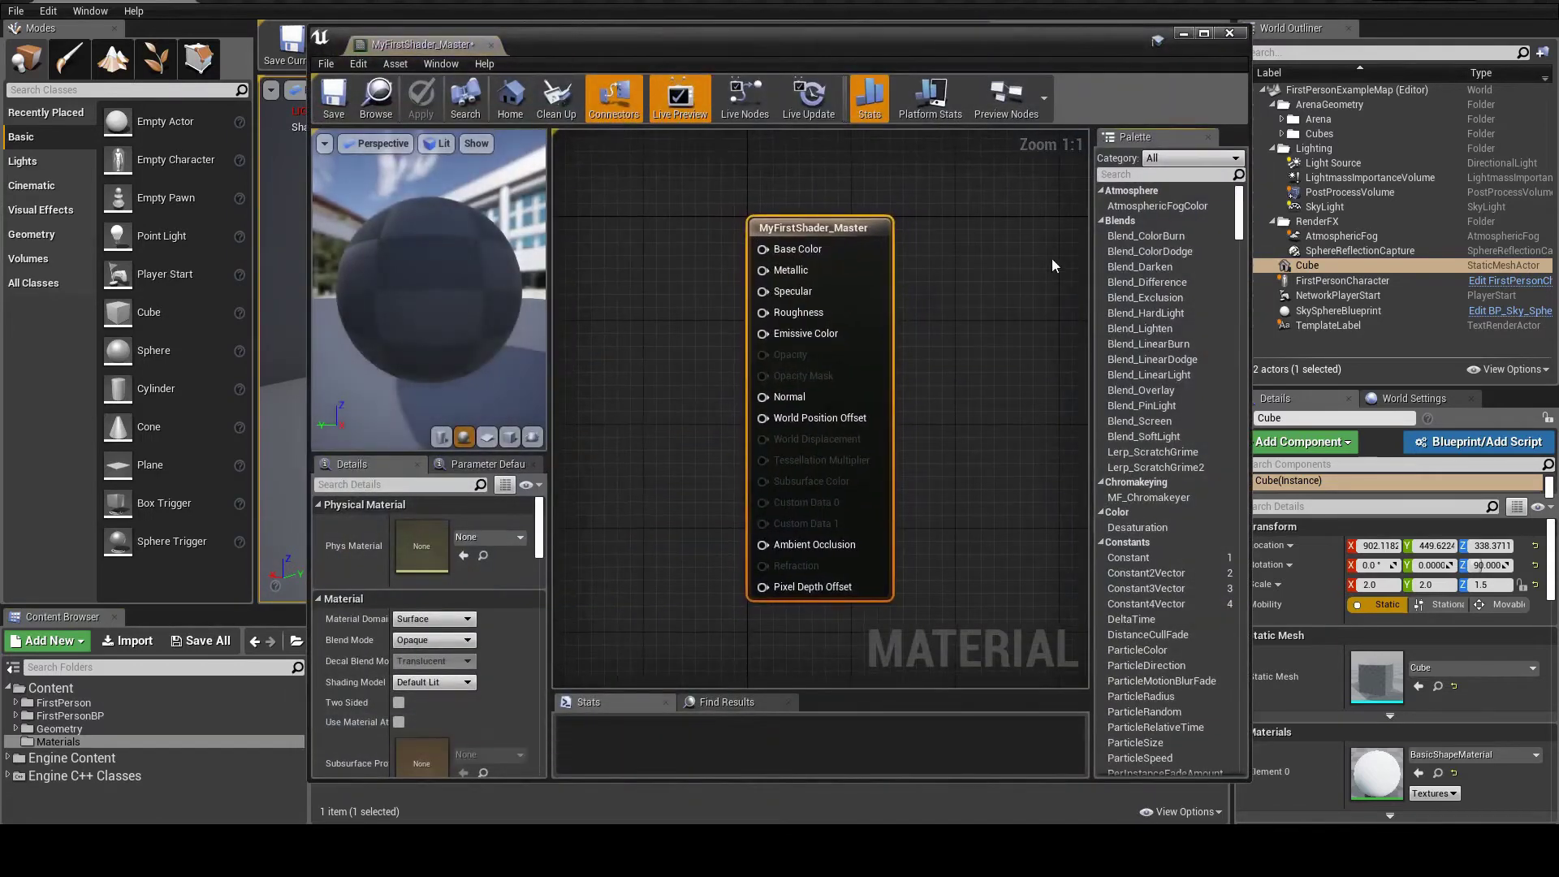
right_drag(647, 257, 803, 255)
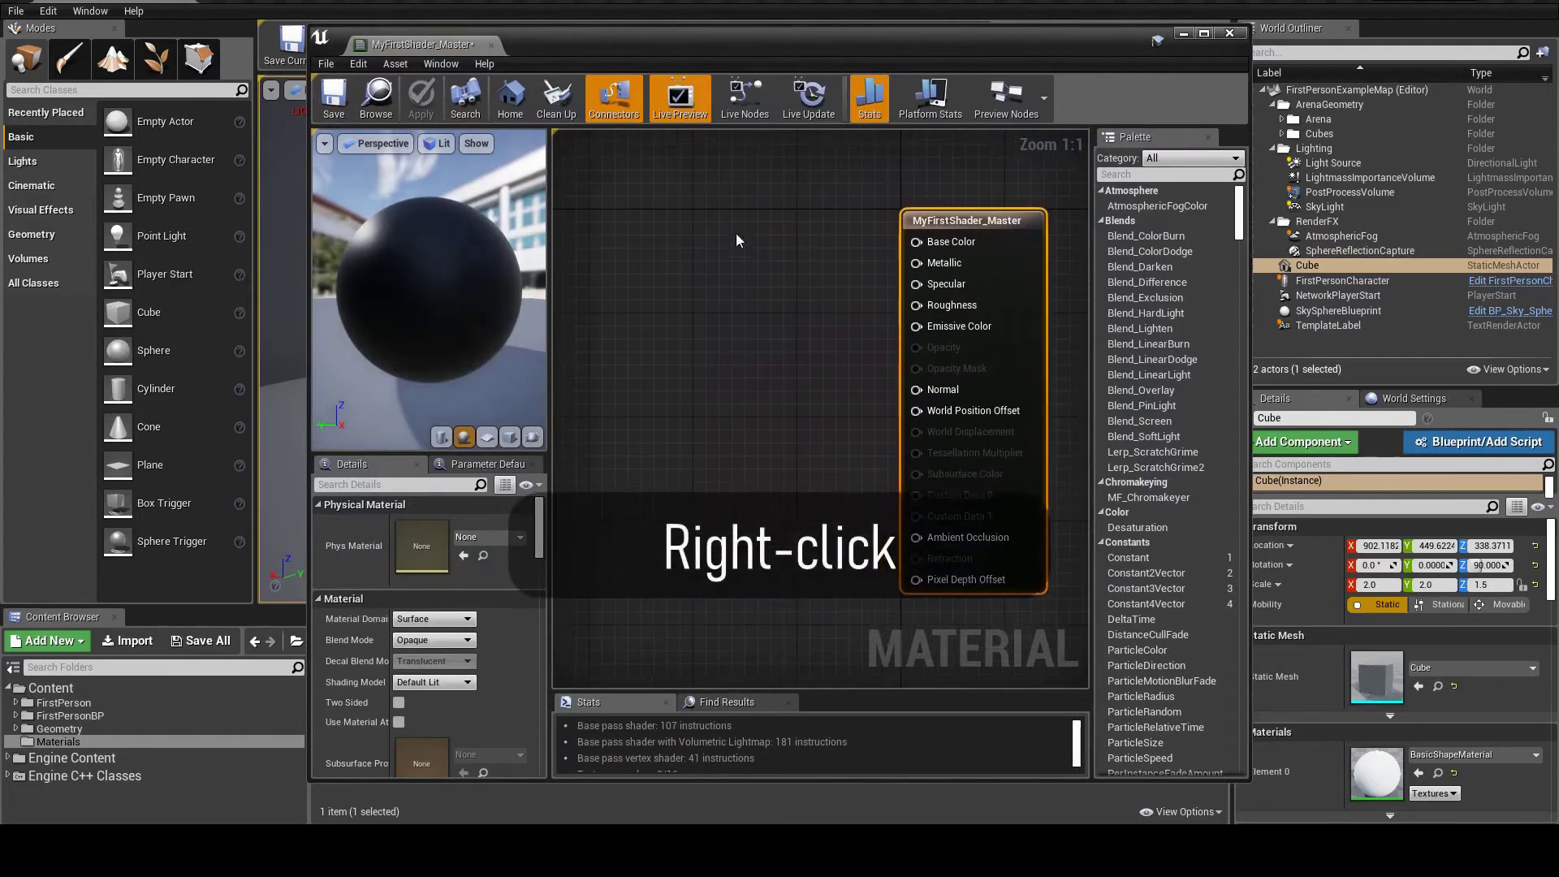
right_click(682, 229)
text(vector)
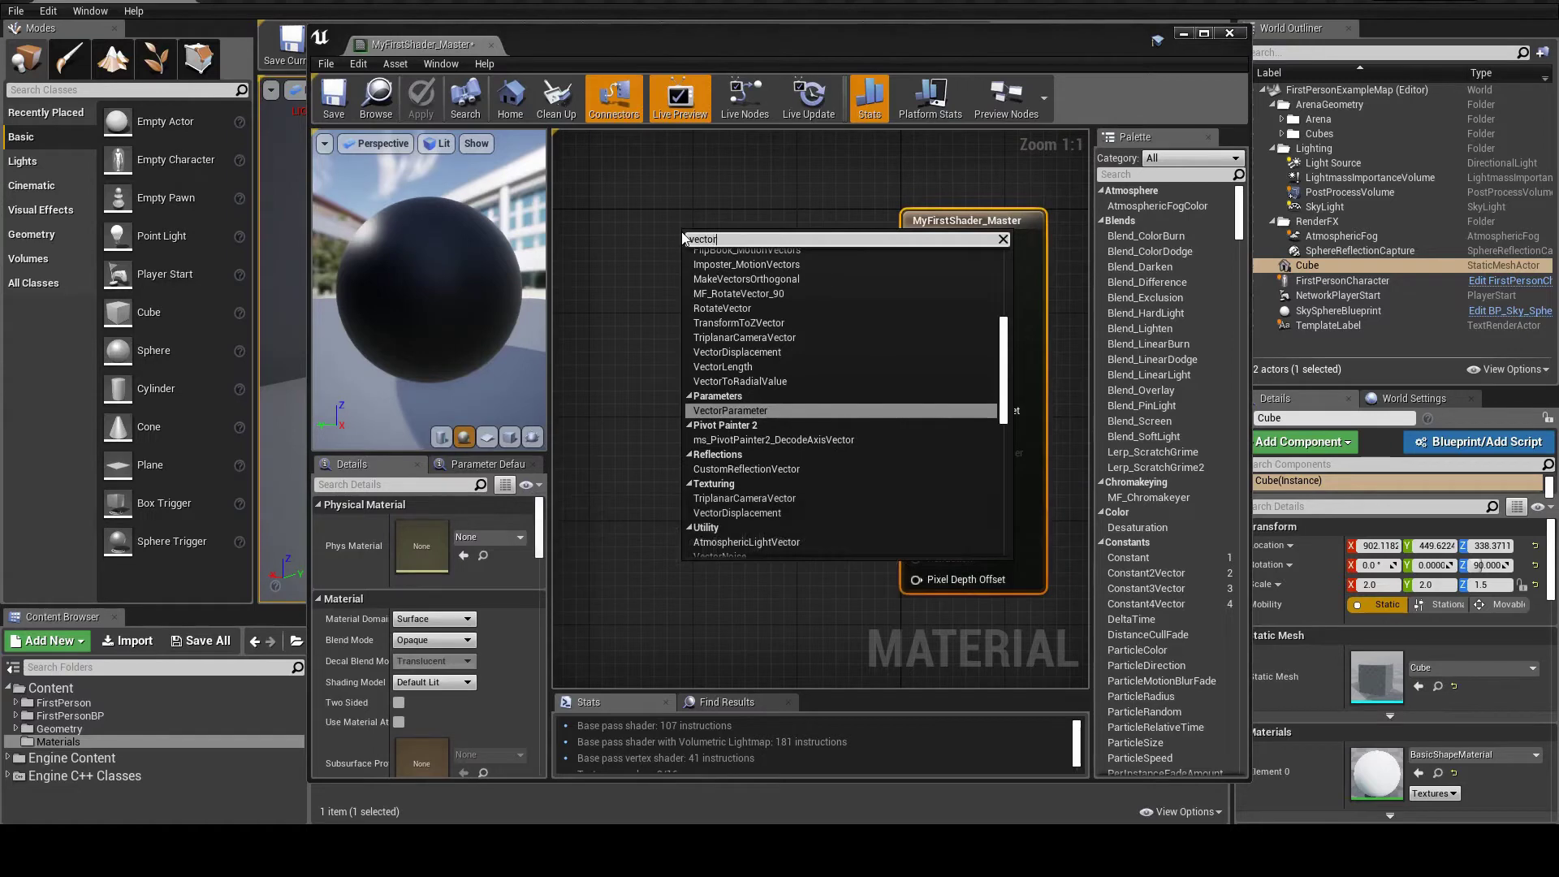
click(744, 410)
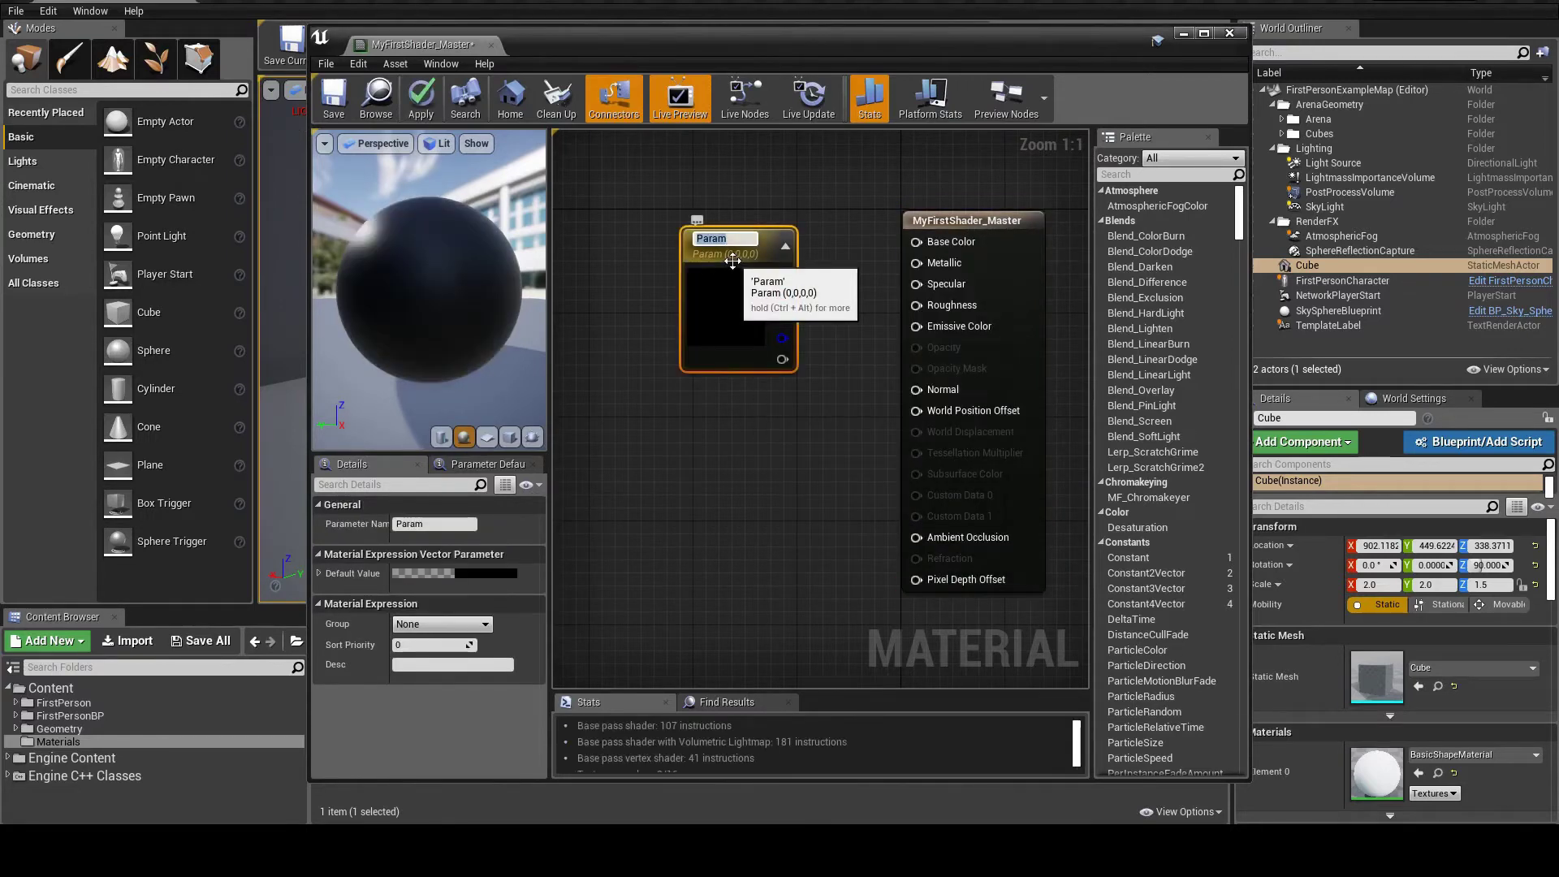
text(Color)
key(Return)
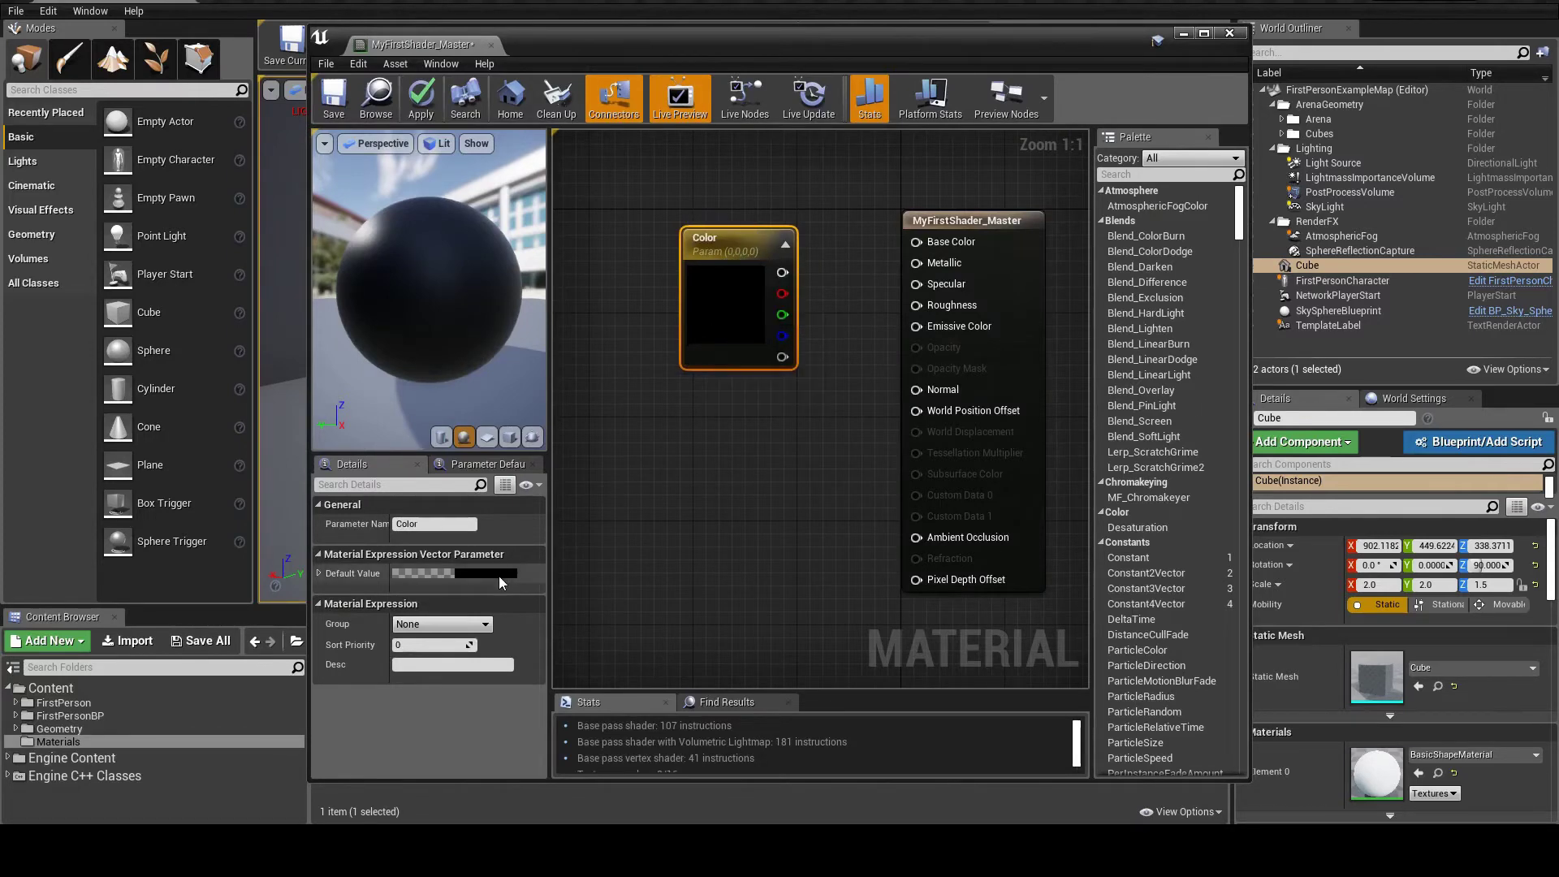
- Set the Color parameter's default value to white (1, 1, 1, 0) and connect its main output to Base Color
click(497, 576)
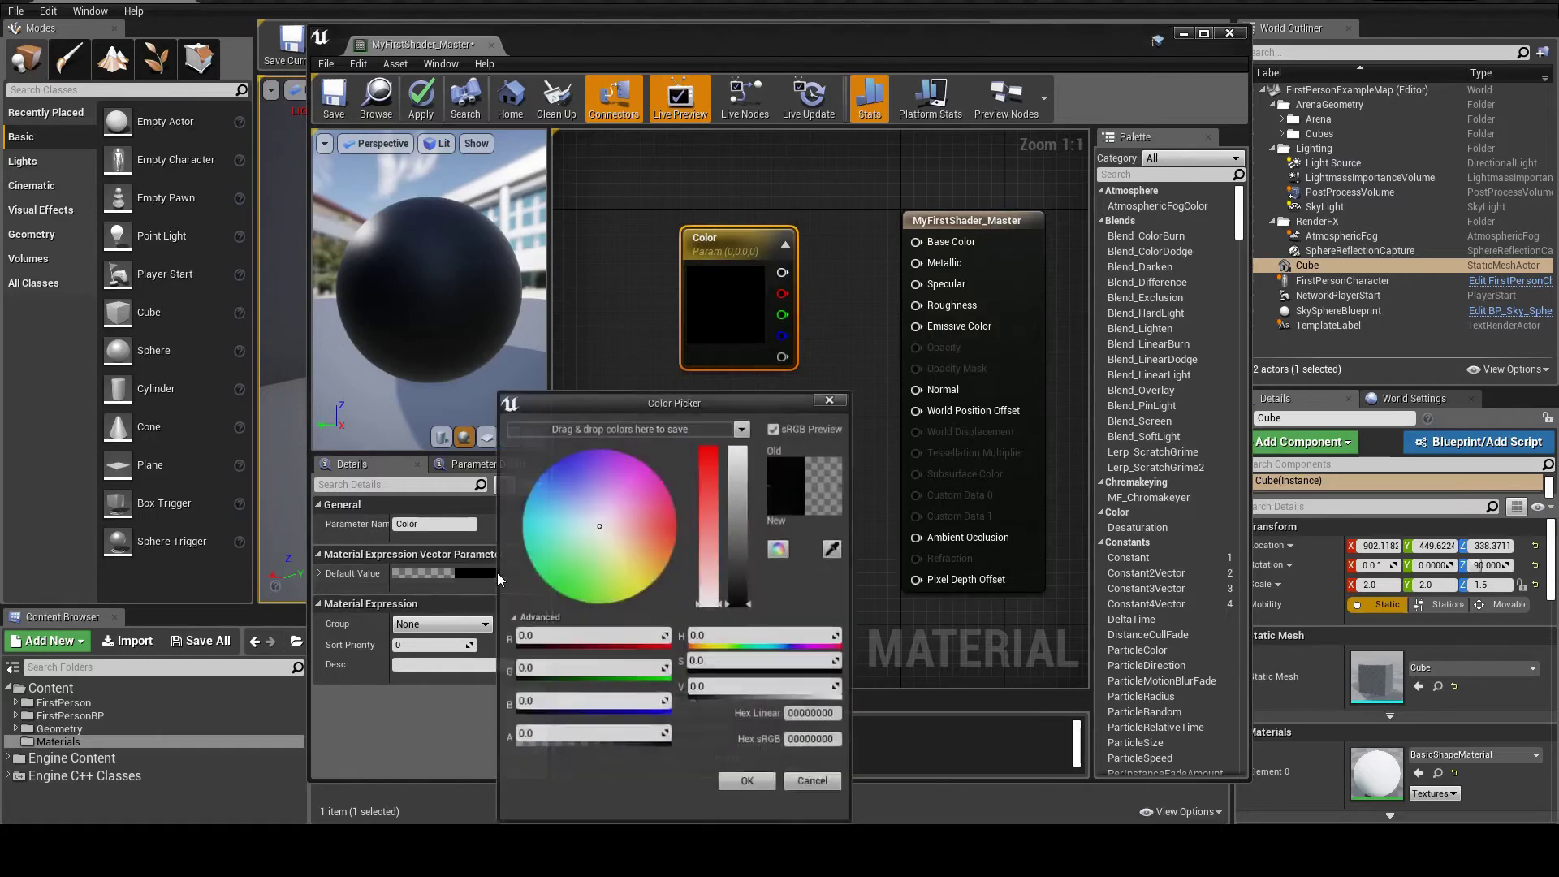
drag(749, 591, 739, 449)
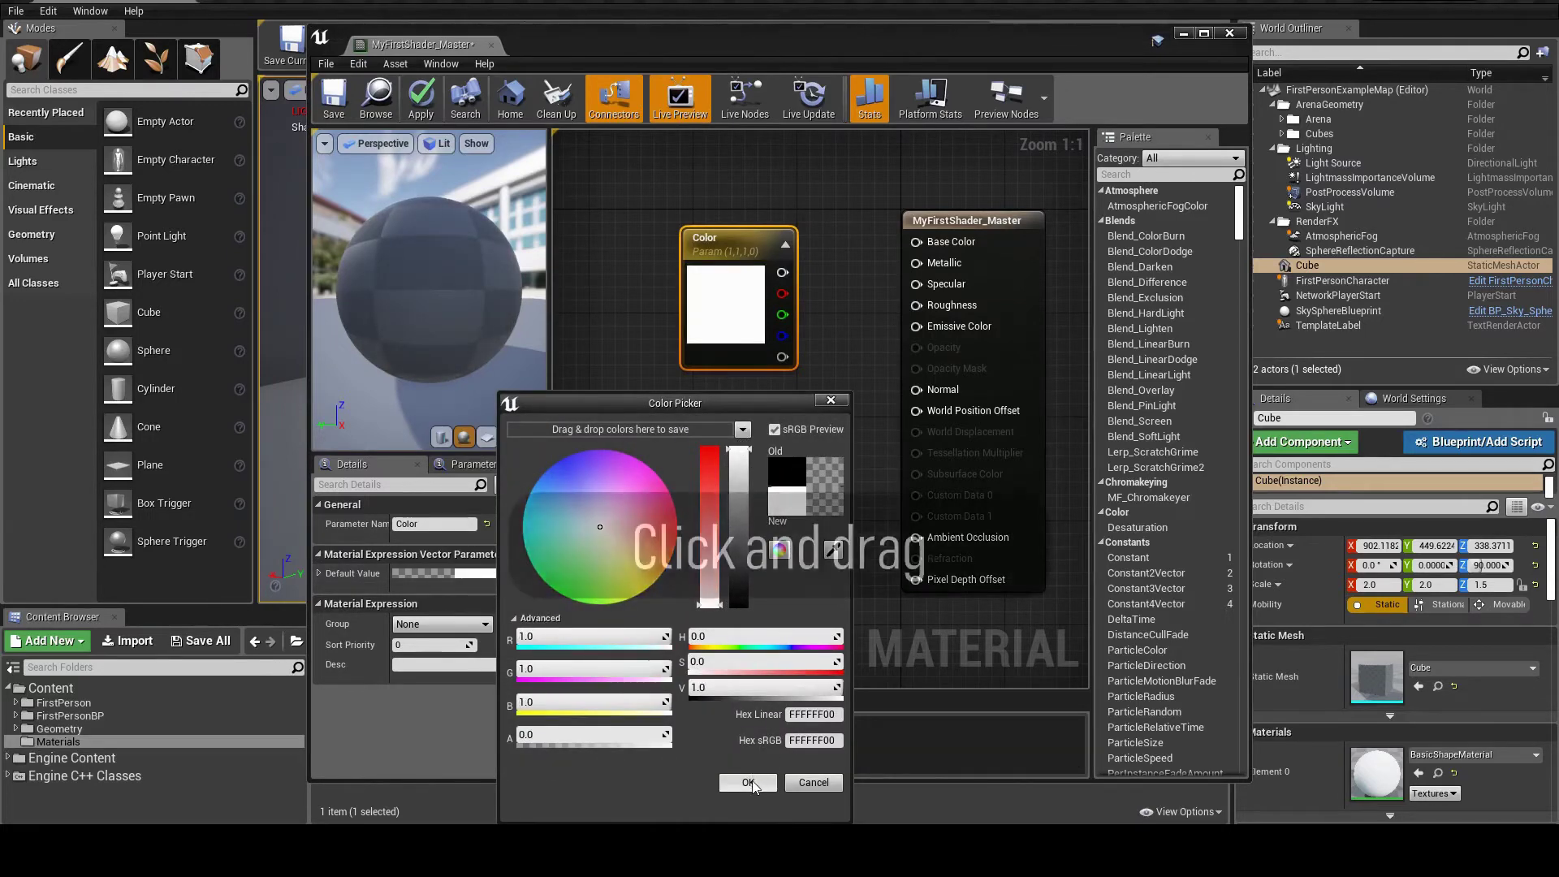
click(748, 782)
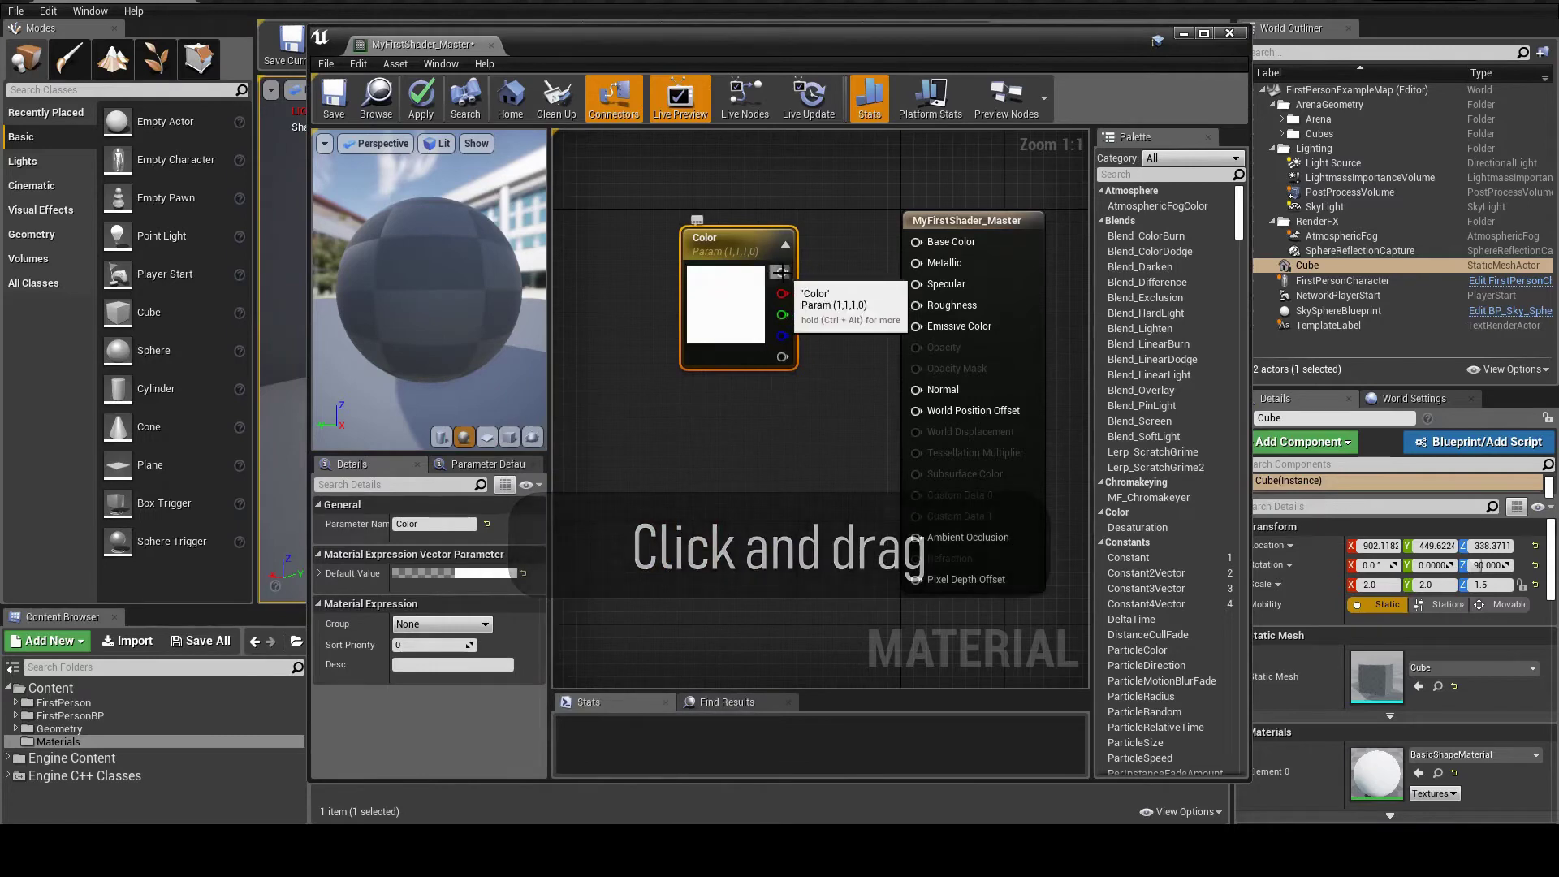
drag(782, 272, 927, 240)
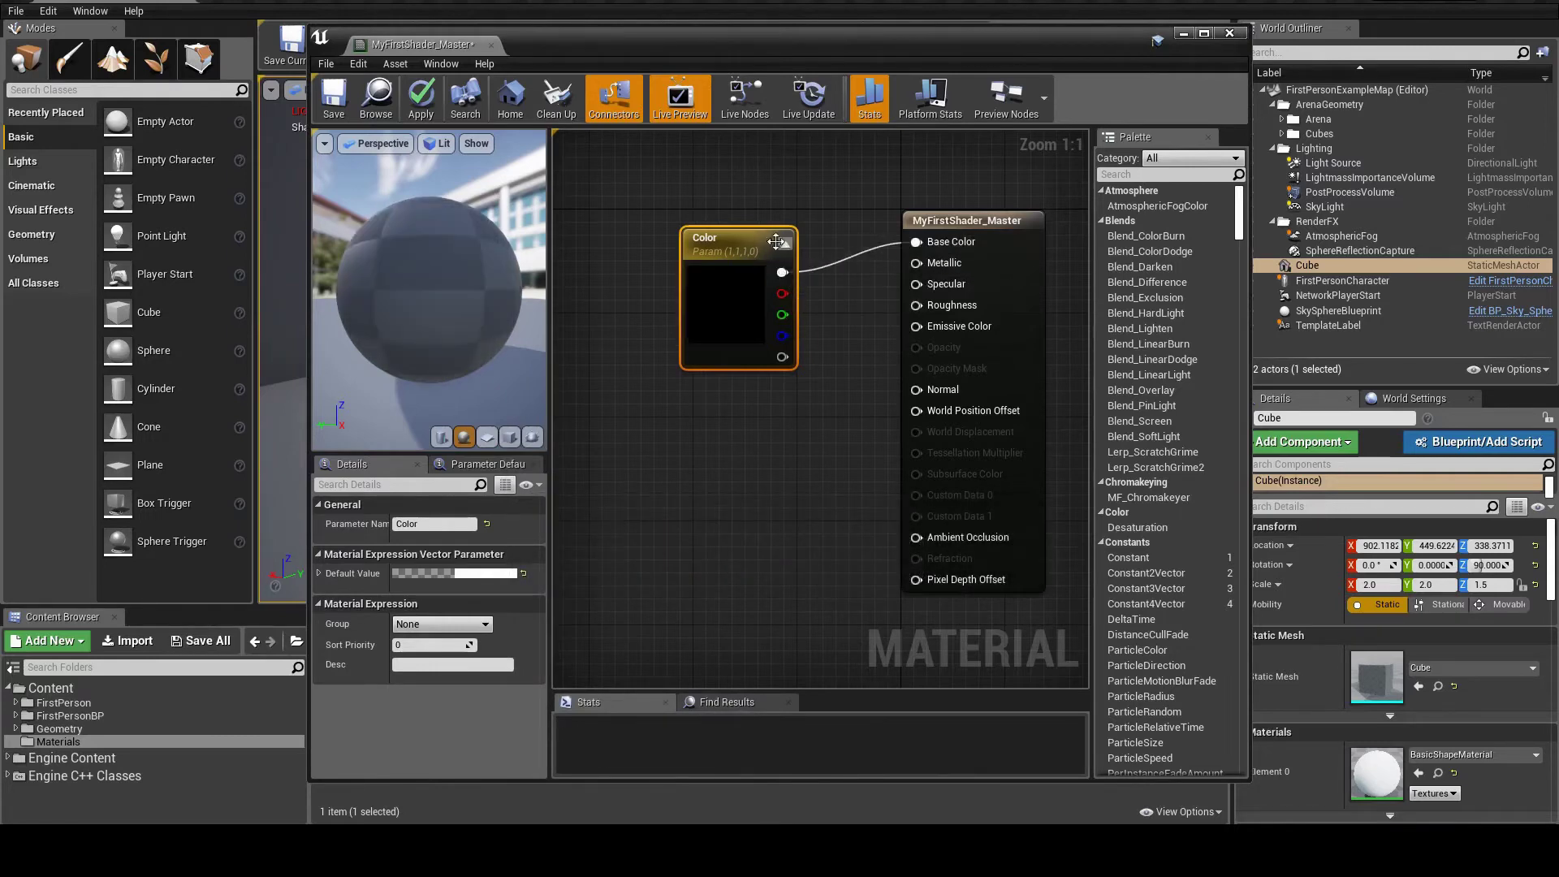
drag(741, 249, 688, 217)
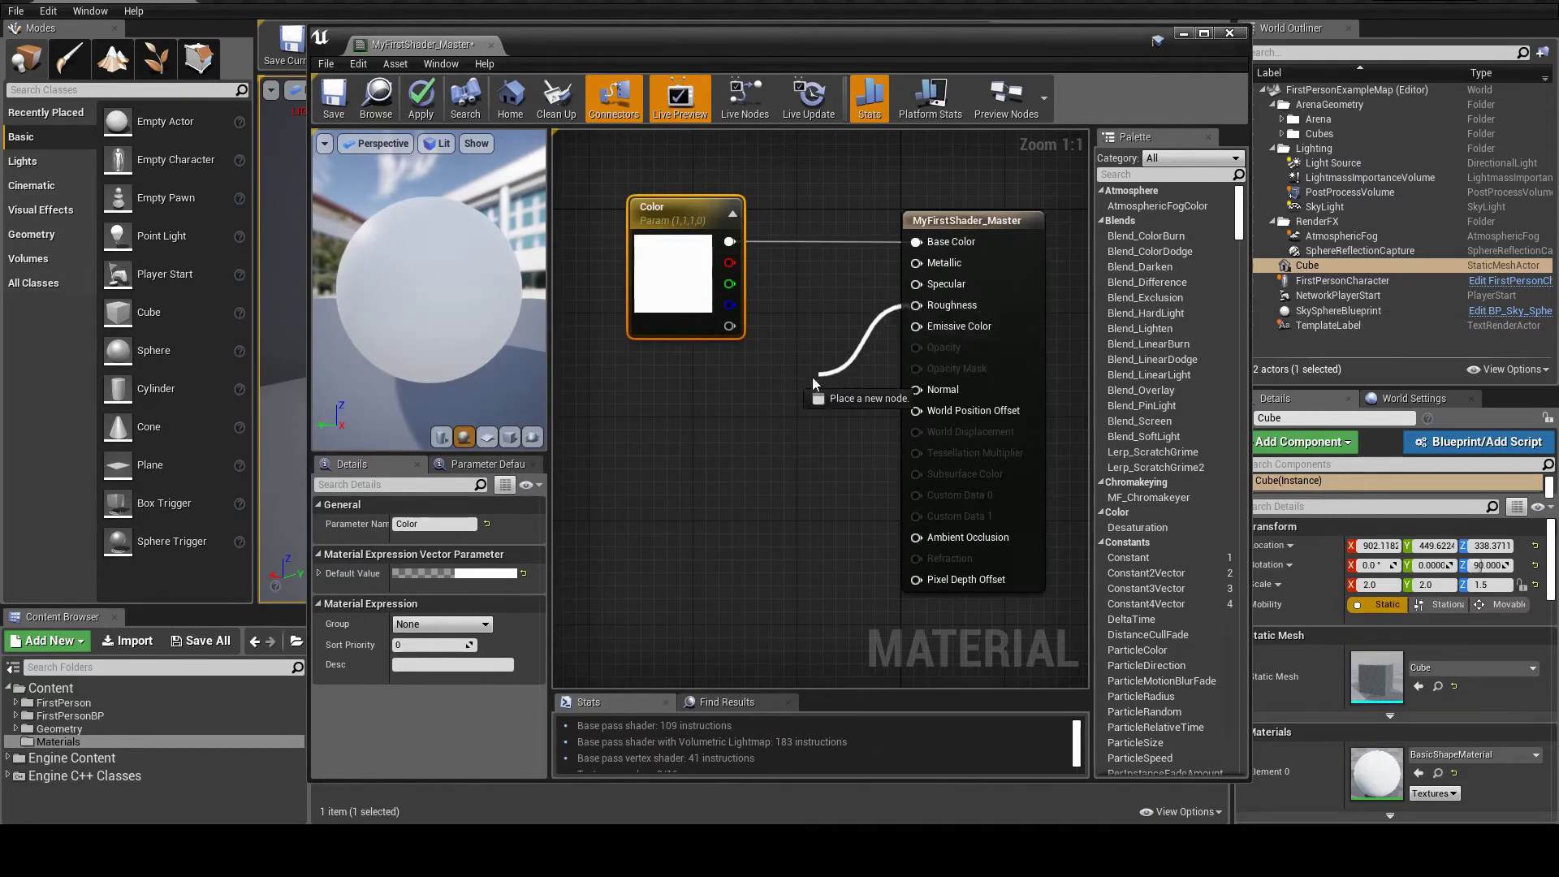
- Add a ScalarParameter node named Roughness connected to the main material node's Roughness input
drag(787, 388, 787, 388)
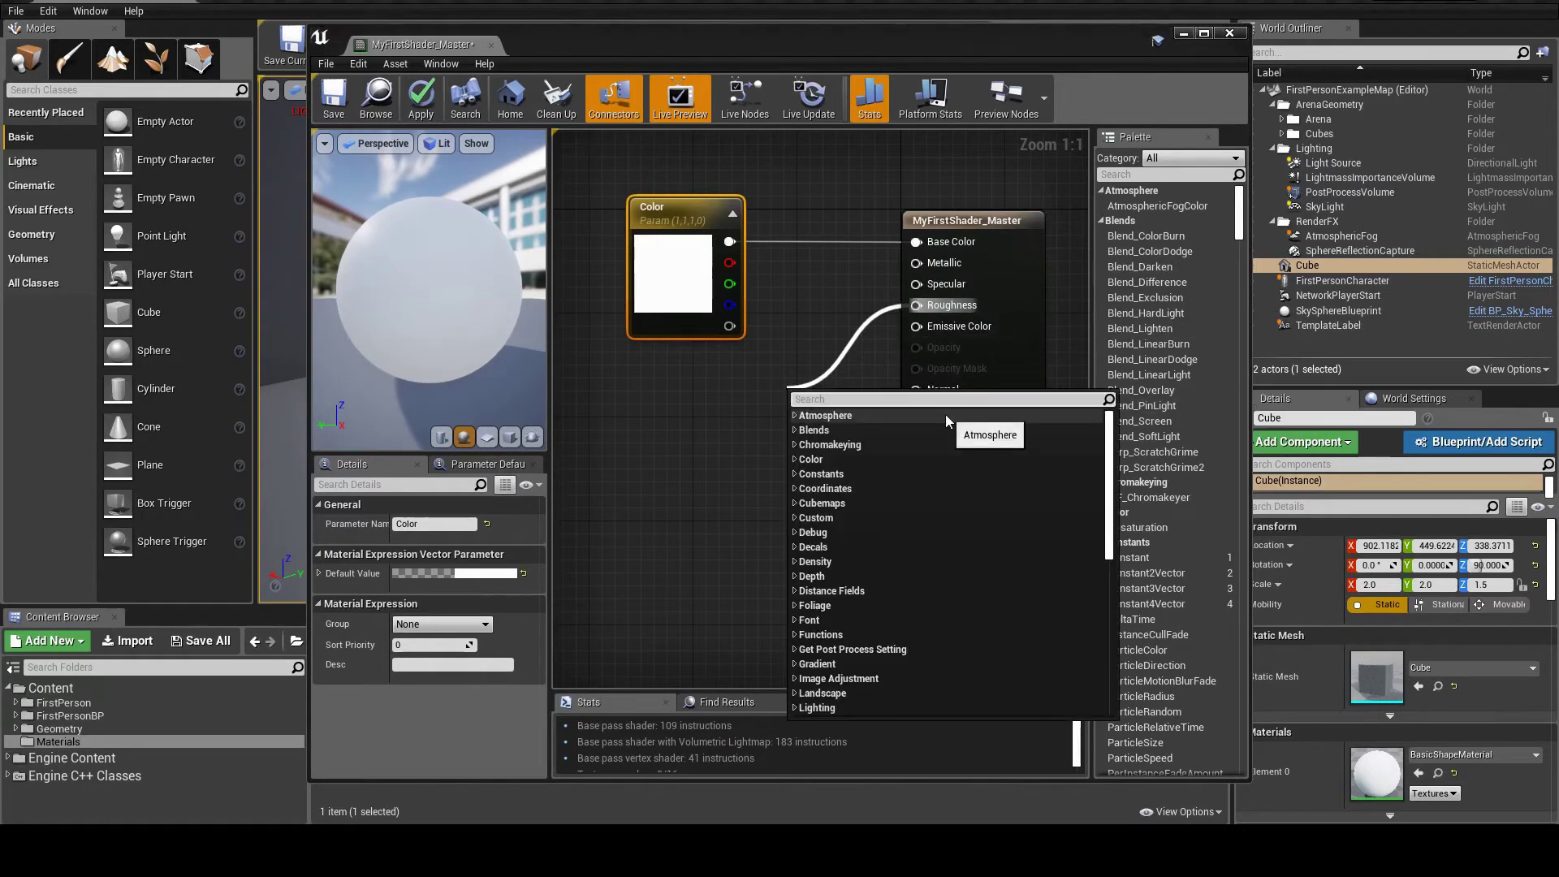
text(scala)
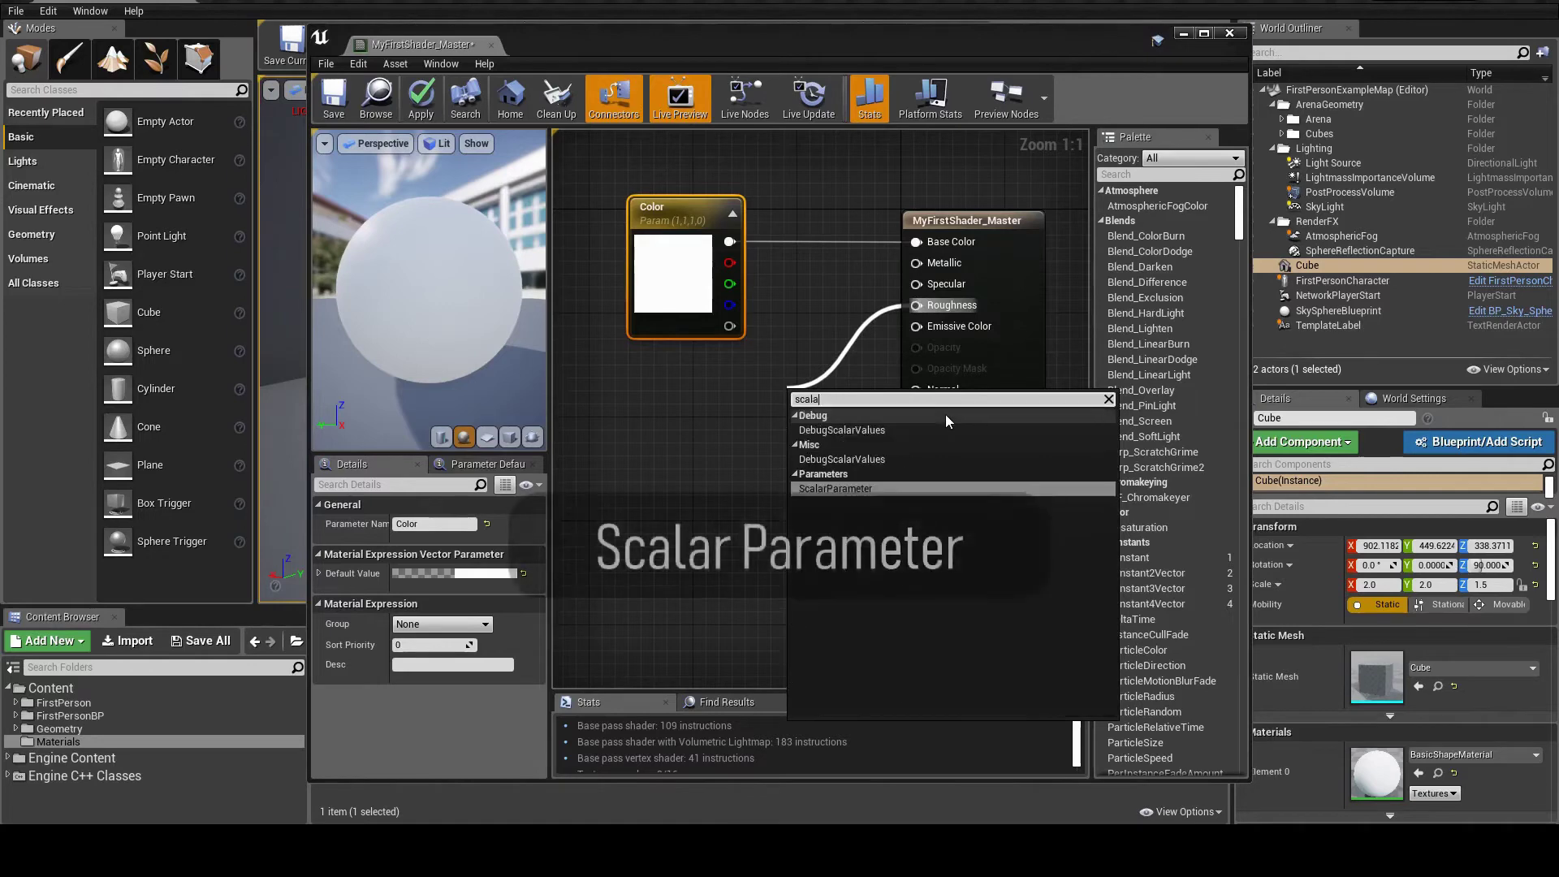
key(Return)
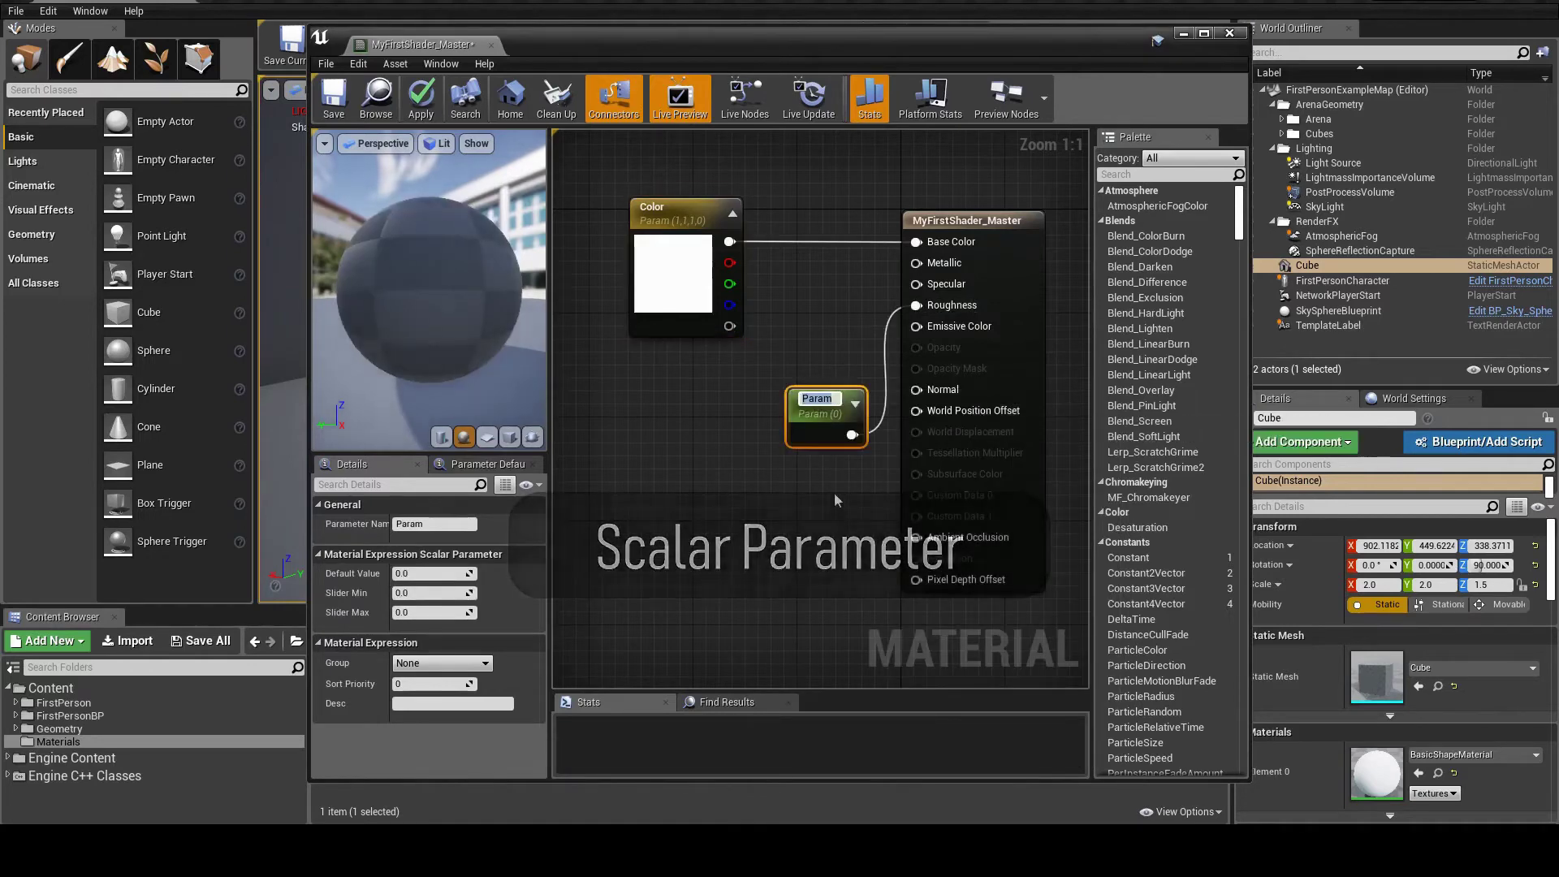
text(Roughness)
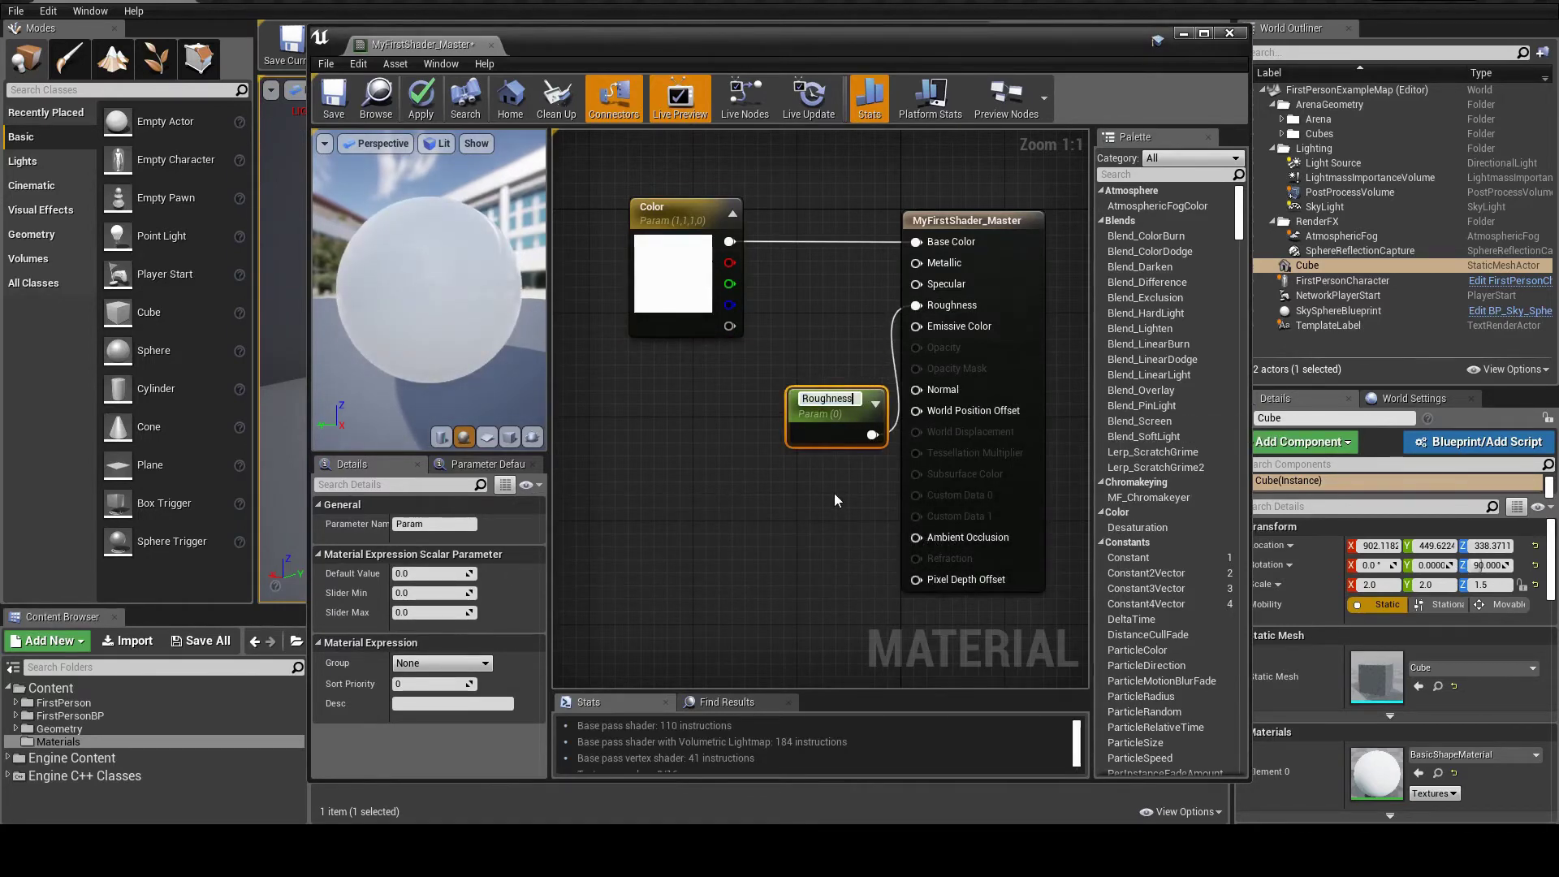
key(Return)
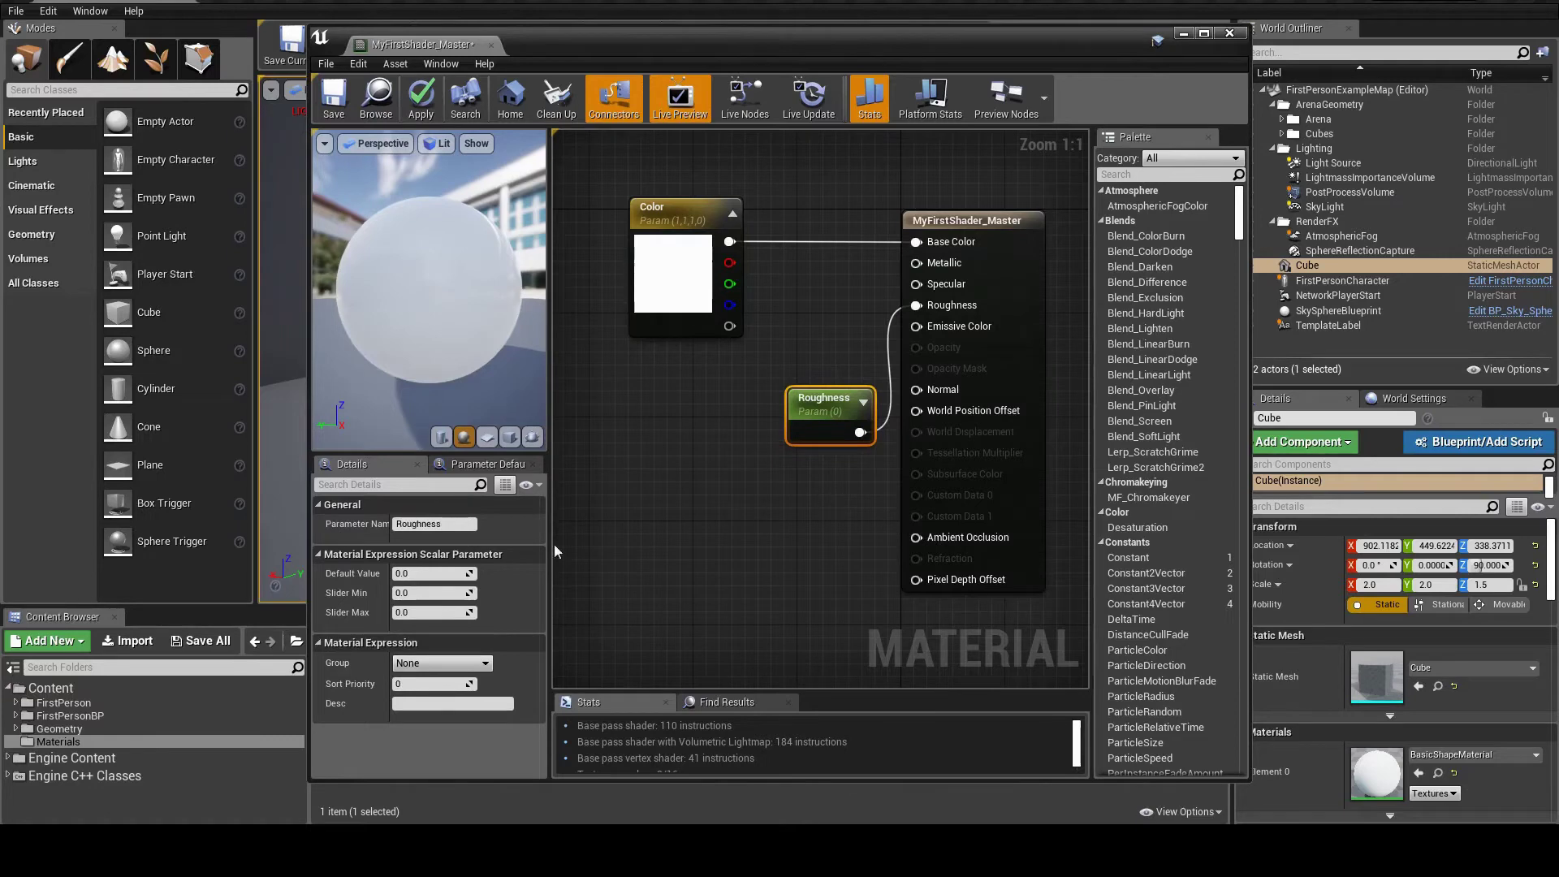
- Set the Roughness parameter's default value to 0.5, then apply and save the material and close its editor
click(430, 573)
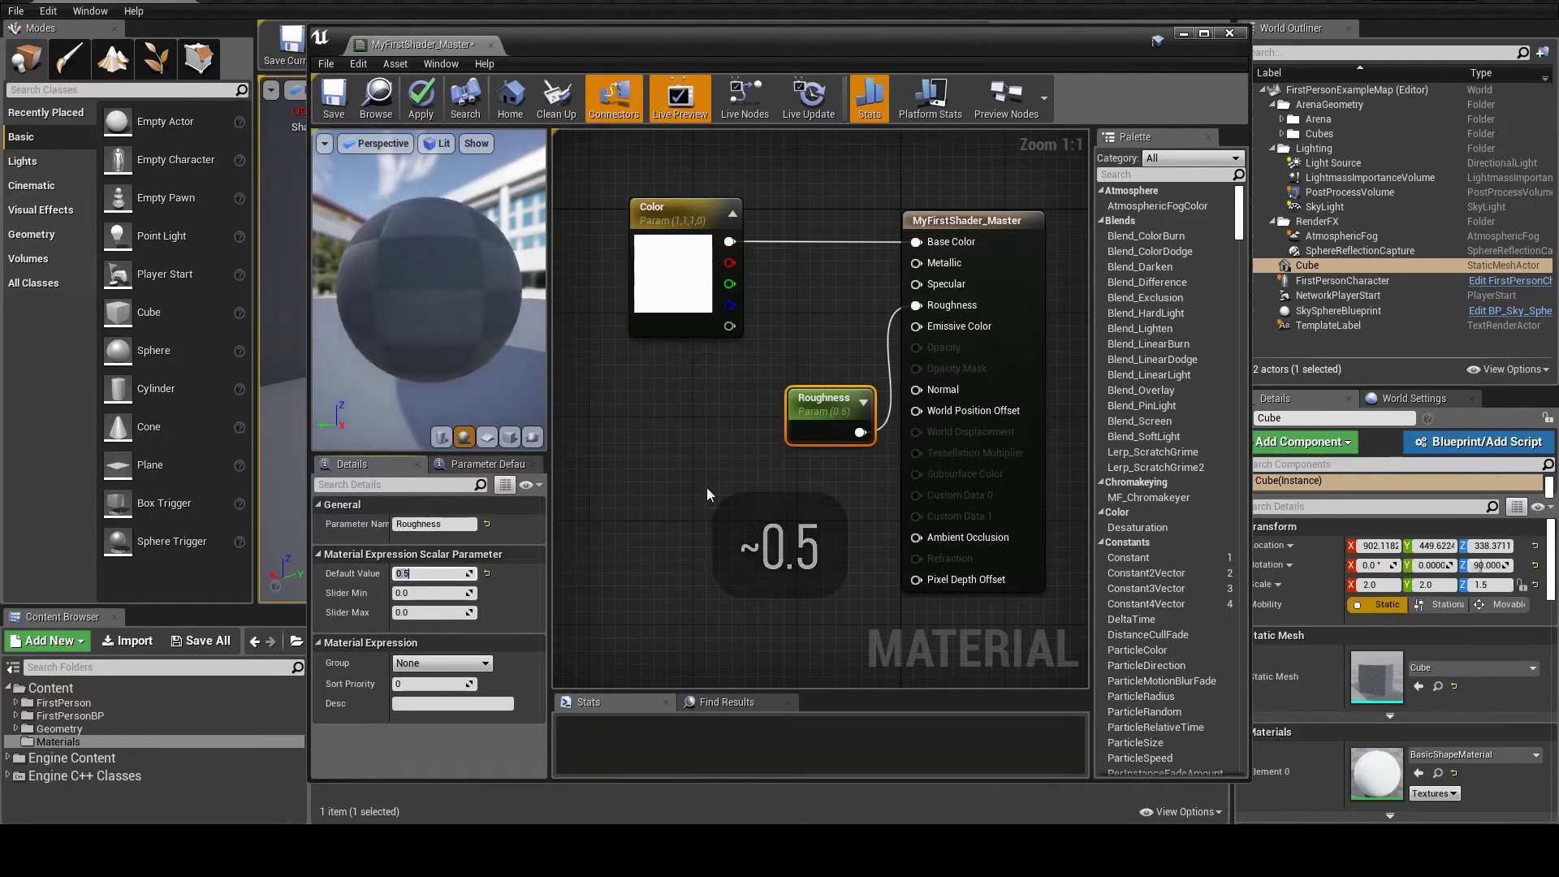
click(422, 115)
key(ctrl+shift+s)
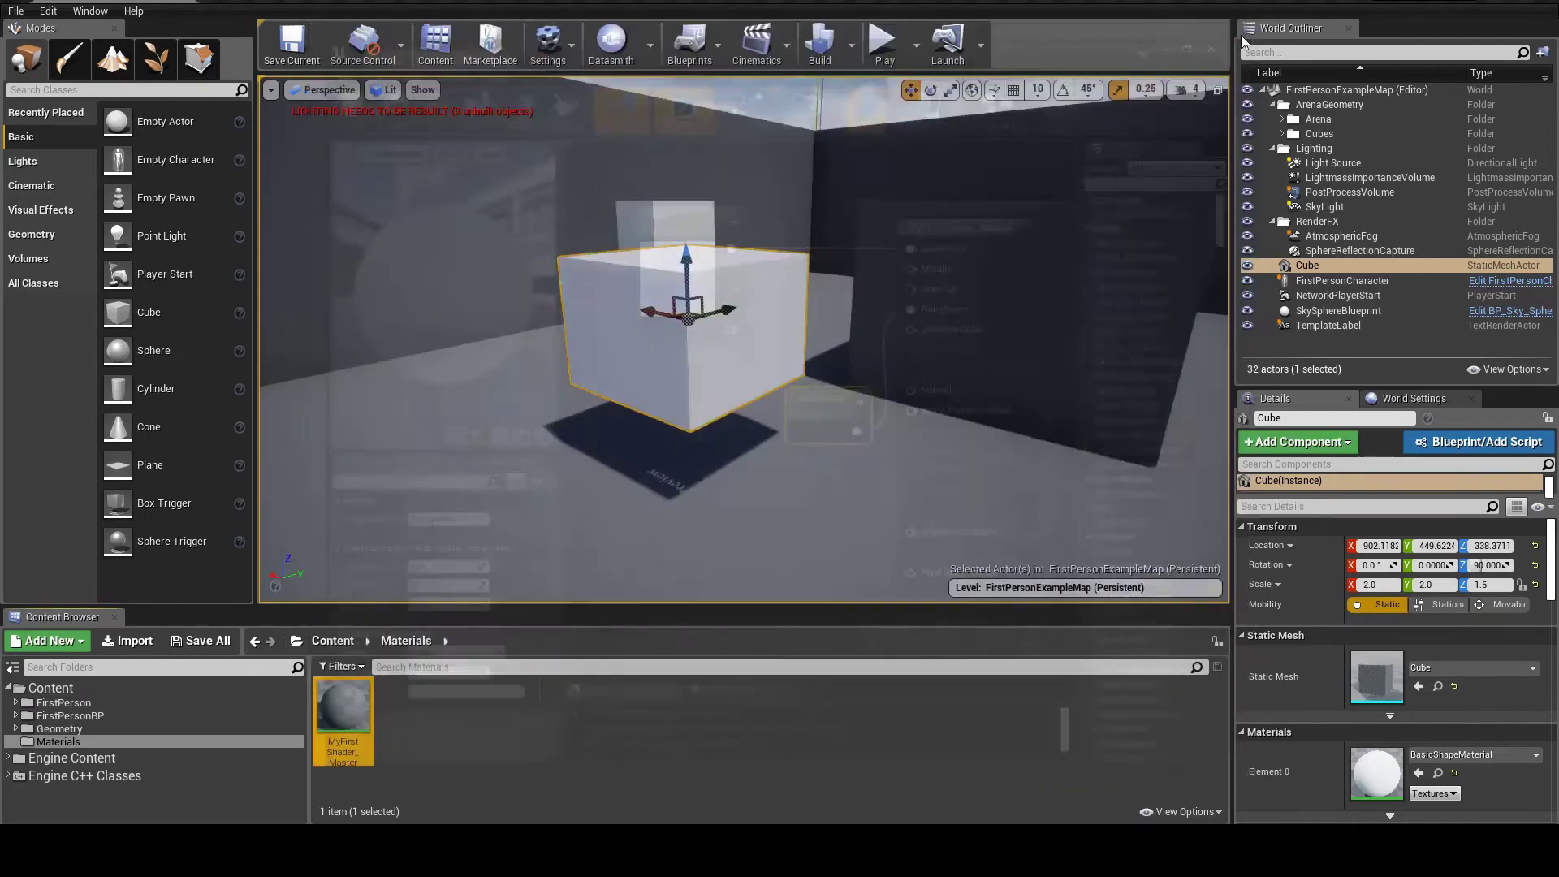
click(1229, 33)
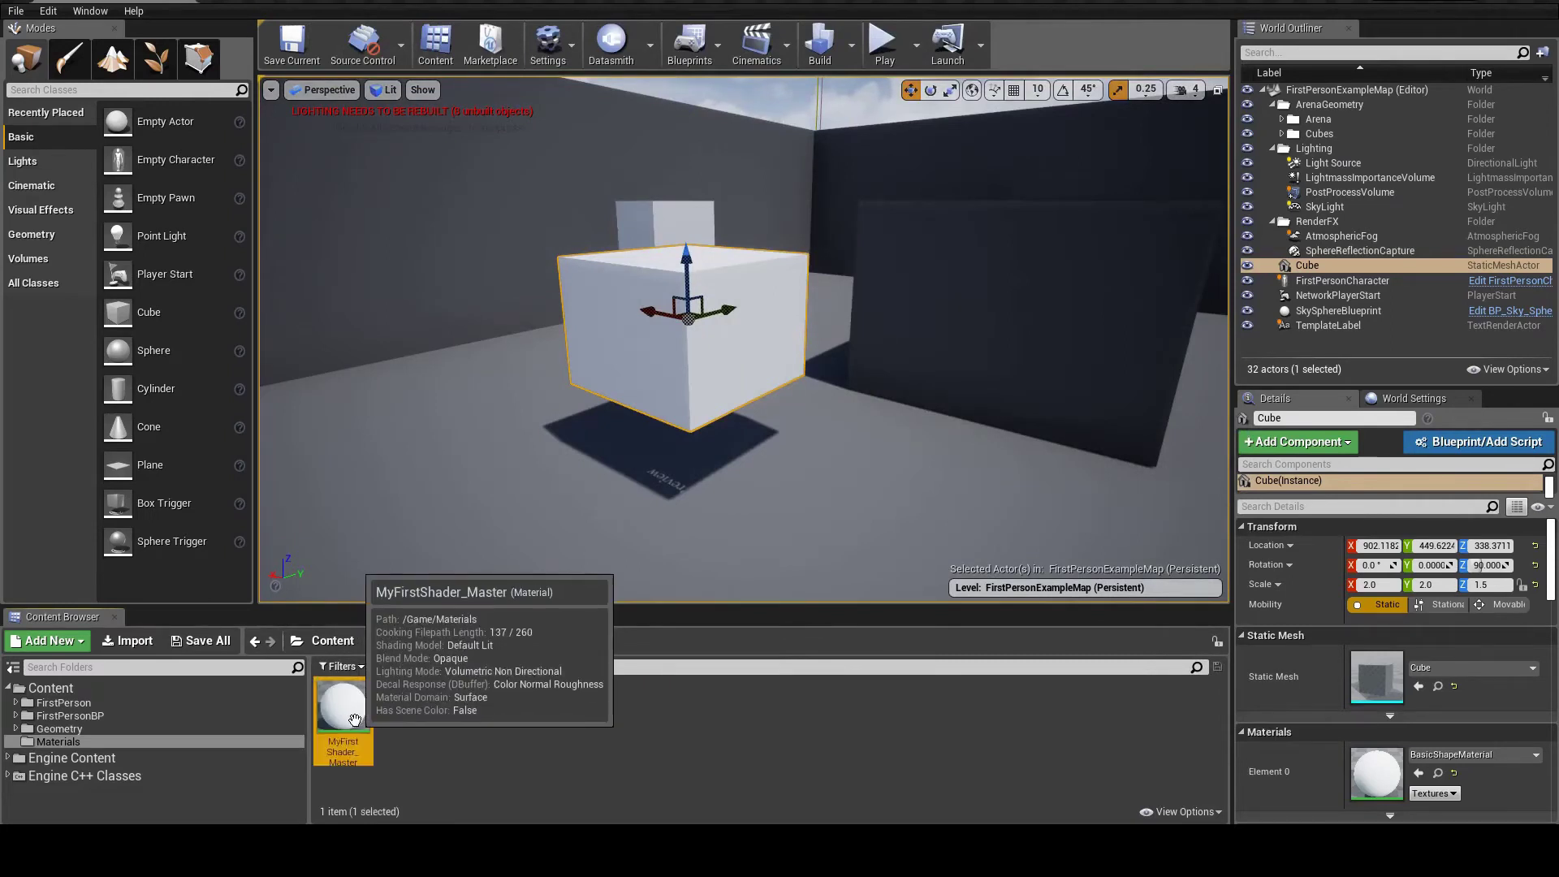
- Create a material instance of MyFirstShader_Master named Cube_Instance and assign it to the selected cube
right_click(359, 711)
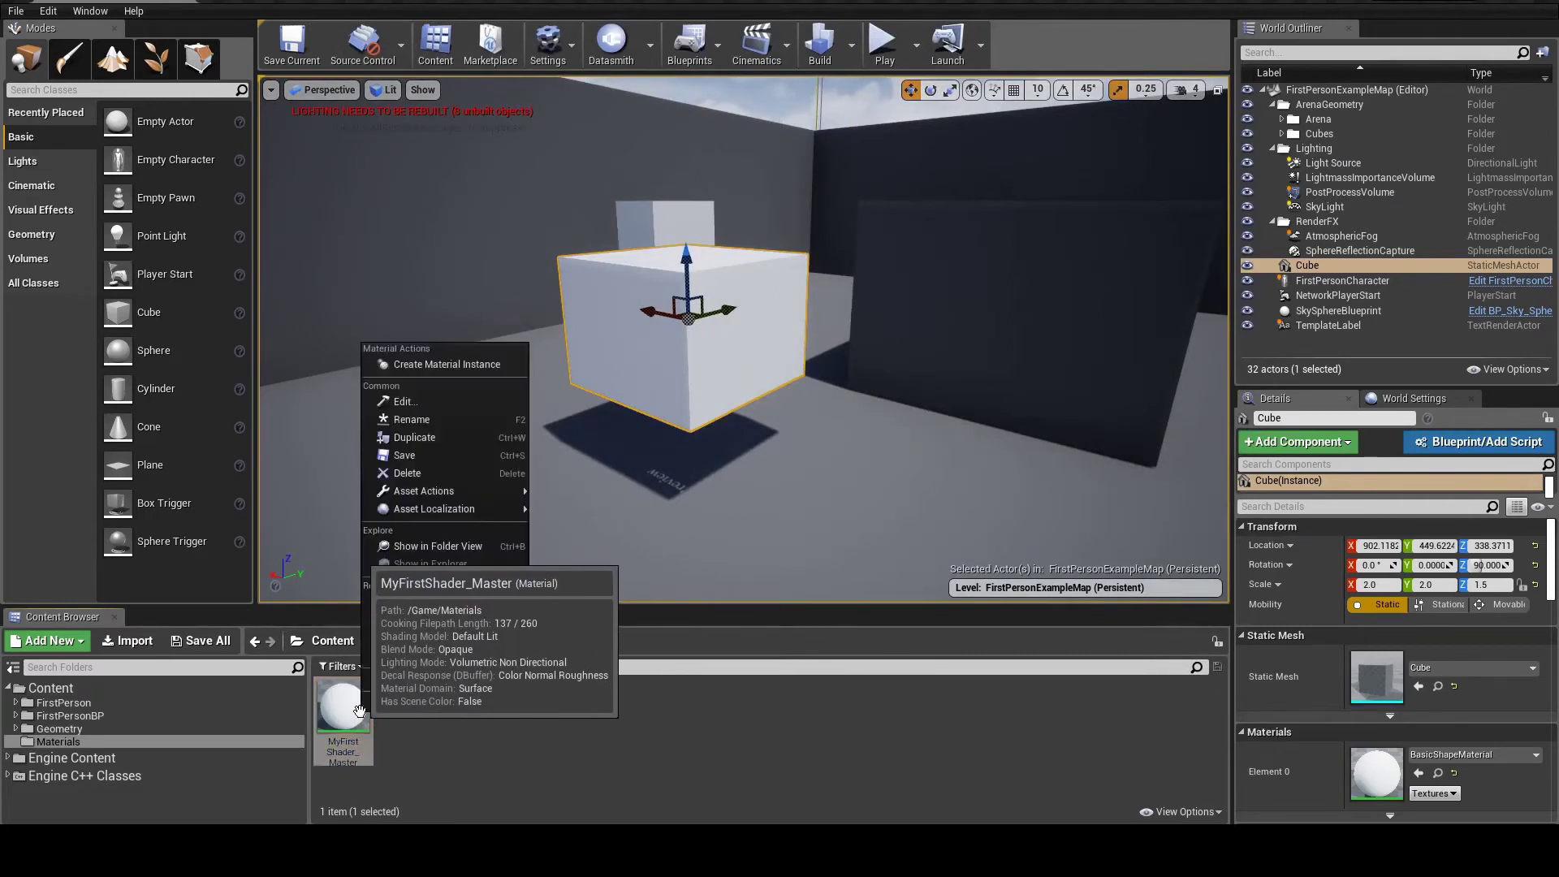
click(460, 365)
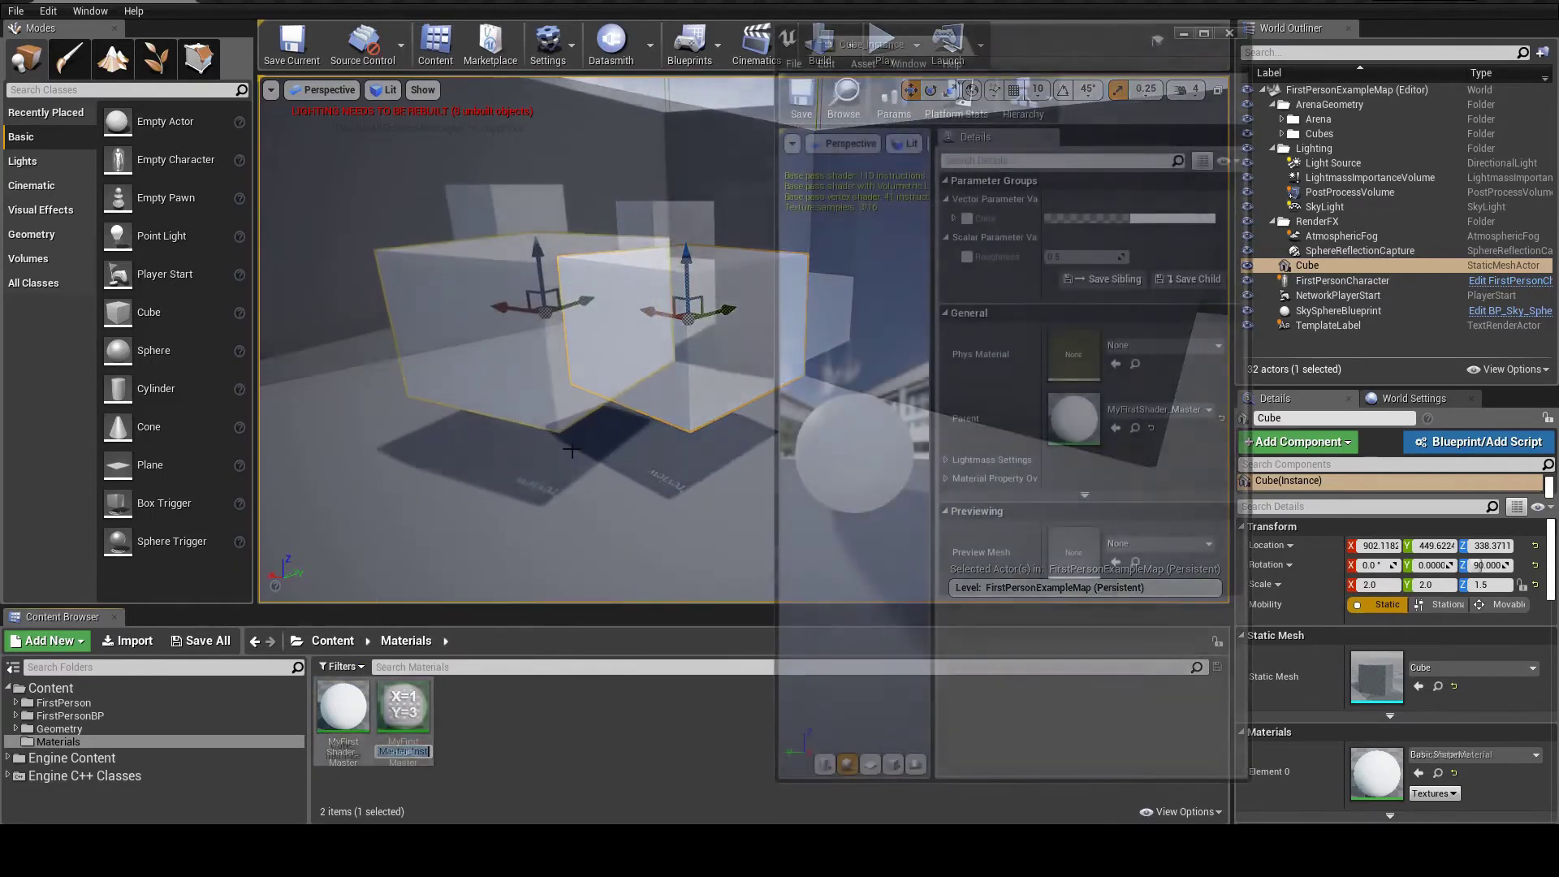
- Override Cube_Instance's Color with a pinkish red and adjust its overridden Roughness value
click(967, 218)
click(1155, 224)
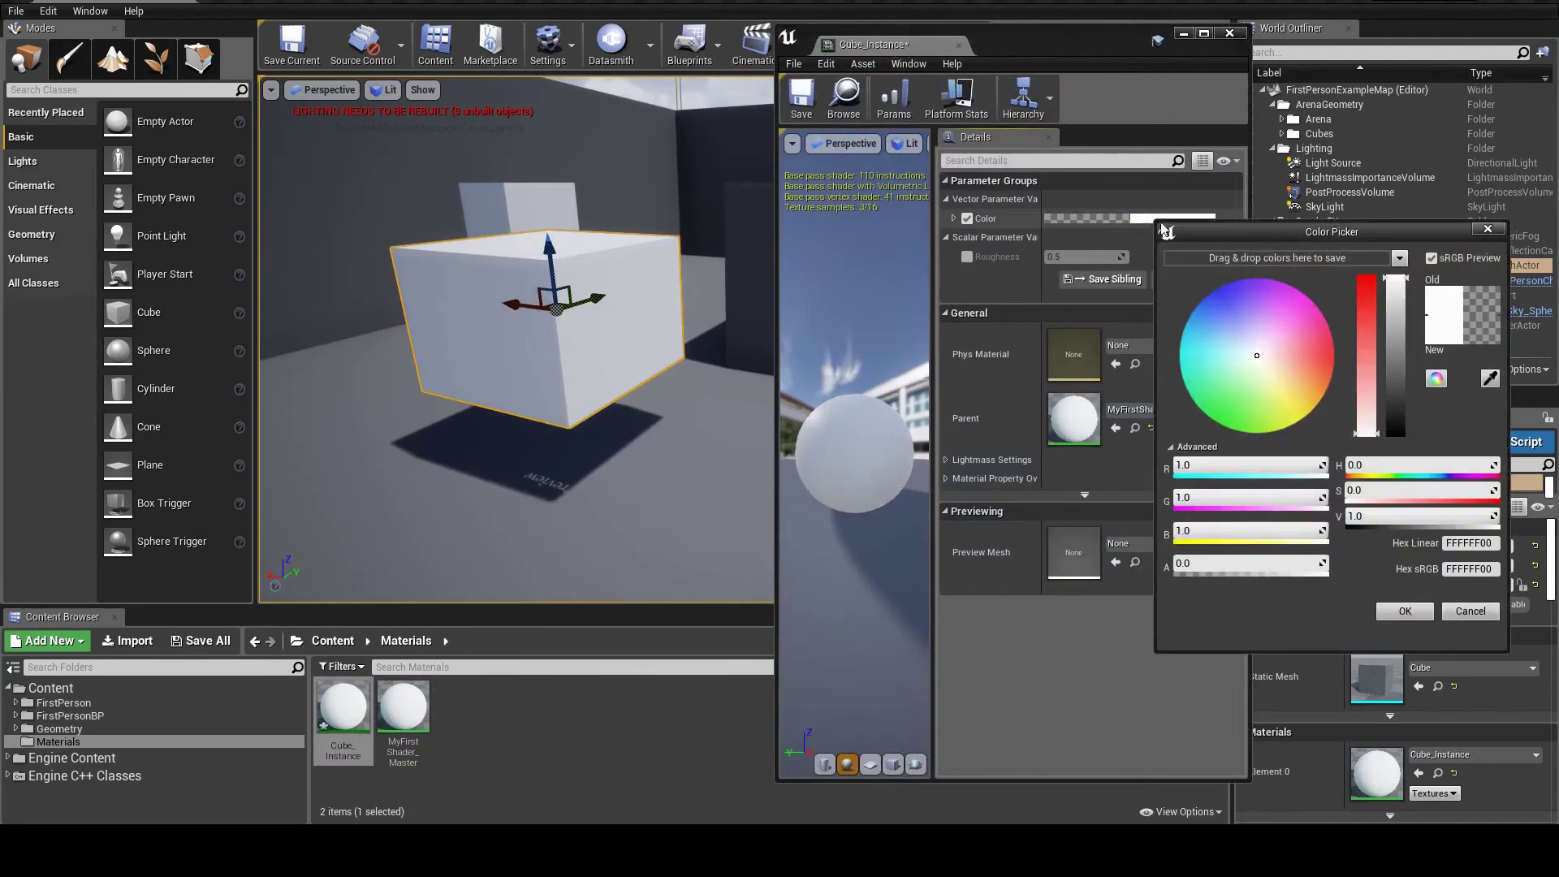
drag(1263, 345, 1238, 404)
mouse_move(1402, 298)
mouse_down()
mouse_move(1397, 349)
mouse_move(1398, 308)
mouse_up()
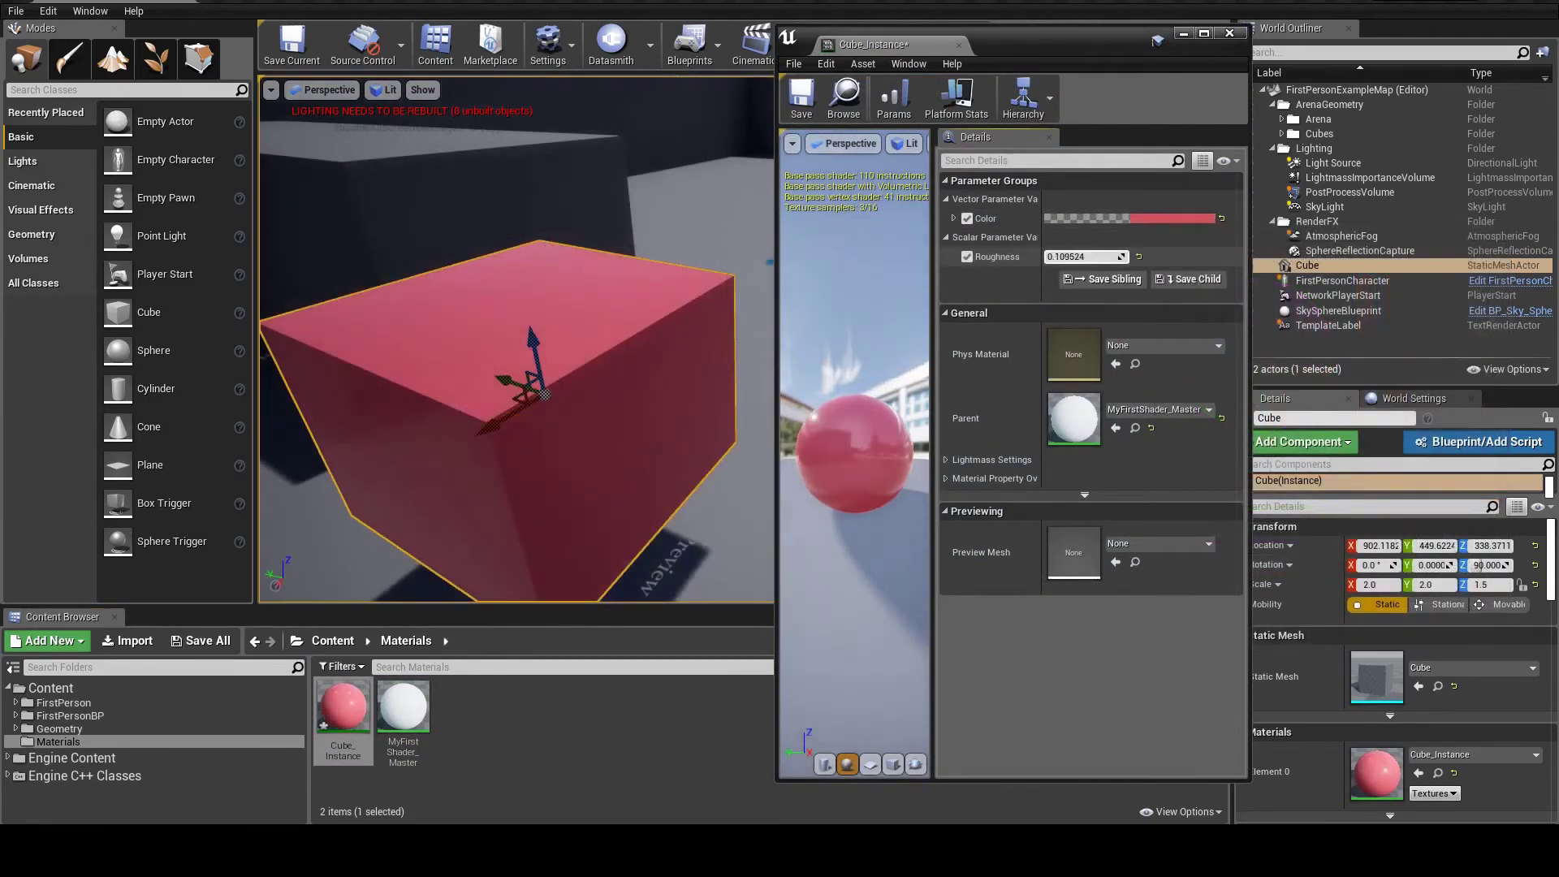
drag(1084, 256, 1105, 257)
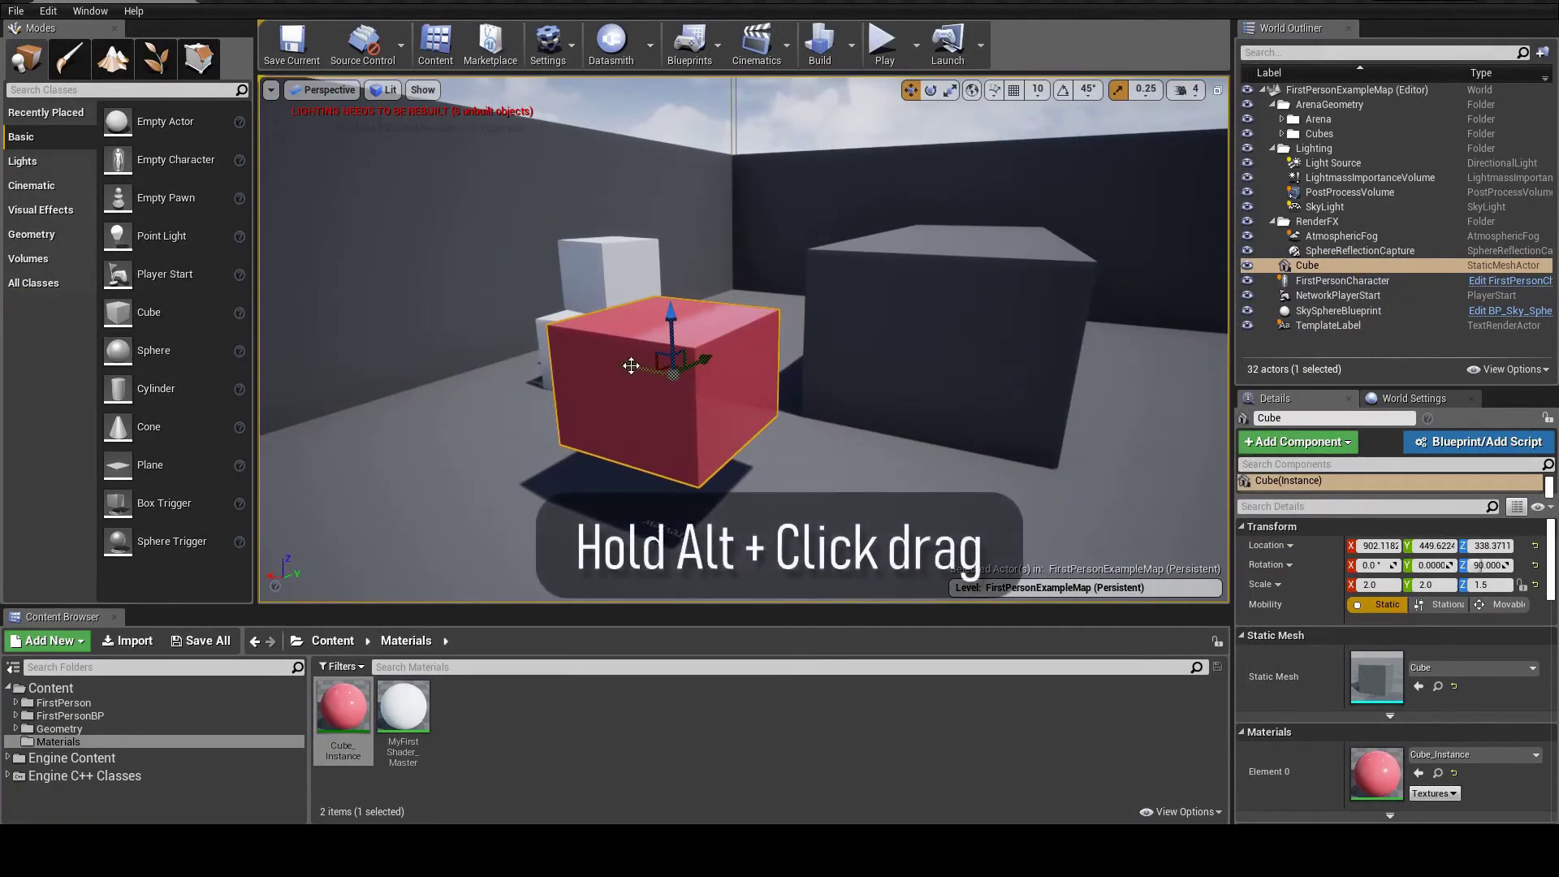
- Duplicate the red cube and place the copy above the original, flattened to a Z scale of 0.25
alt+drag(626, 367, 872, 440)
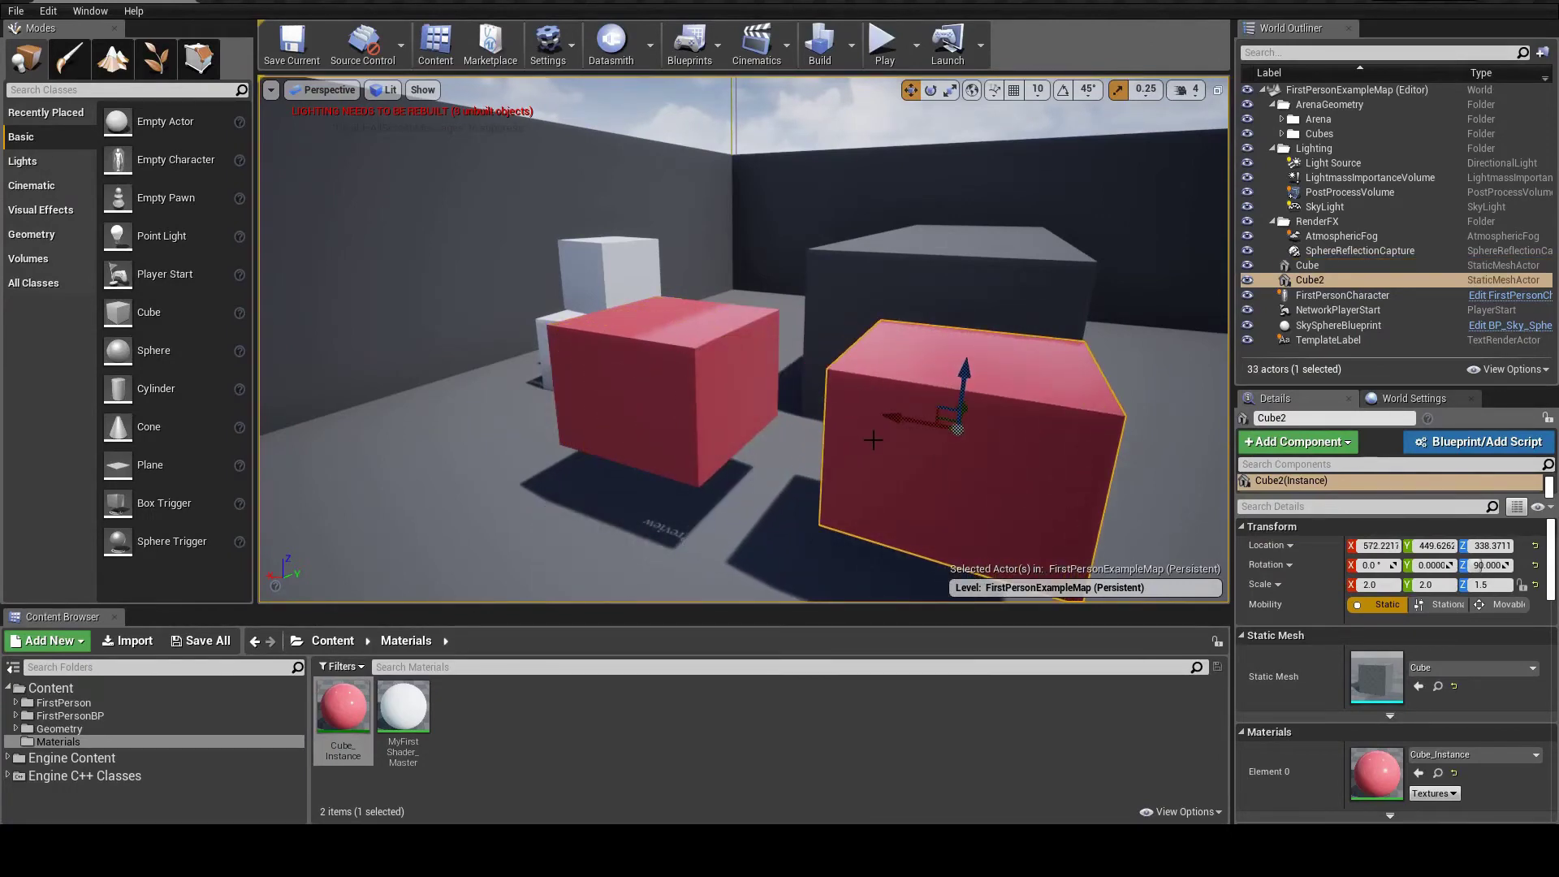
right_drag(873, 439, 784, 412)
drag(767, 354, 580, 268)
- Tilt the flattened cube copy about 22.5° around X so it sits like an open lid
key(w)
key(e)
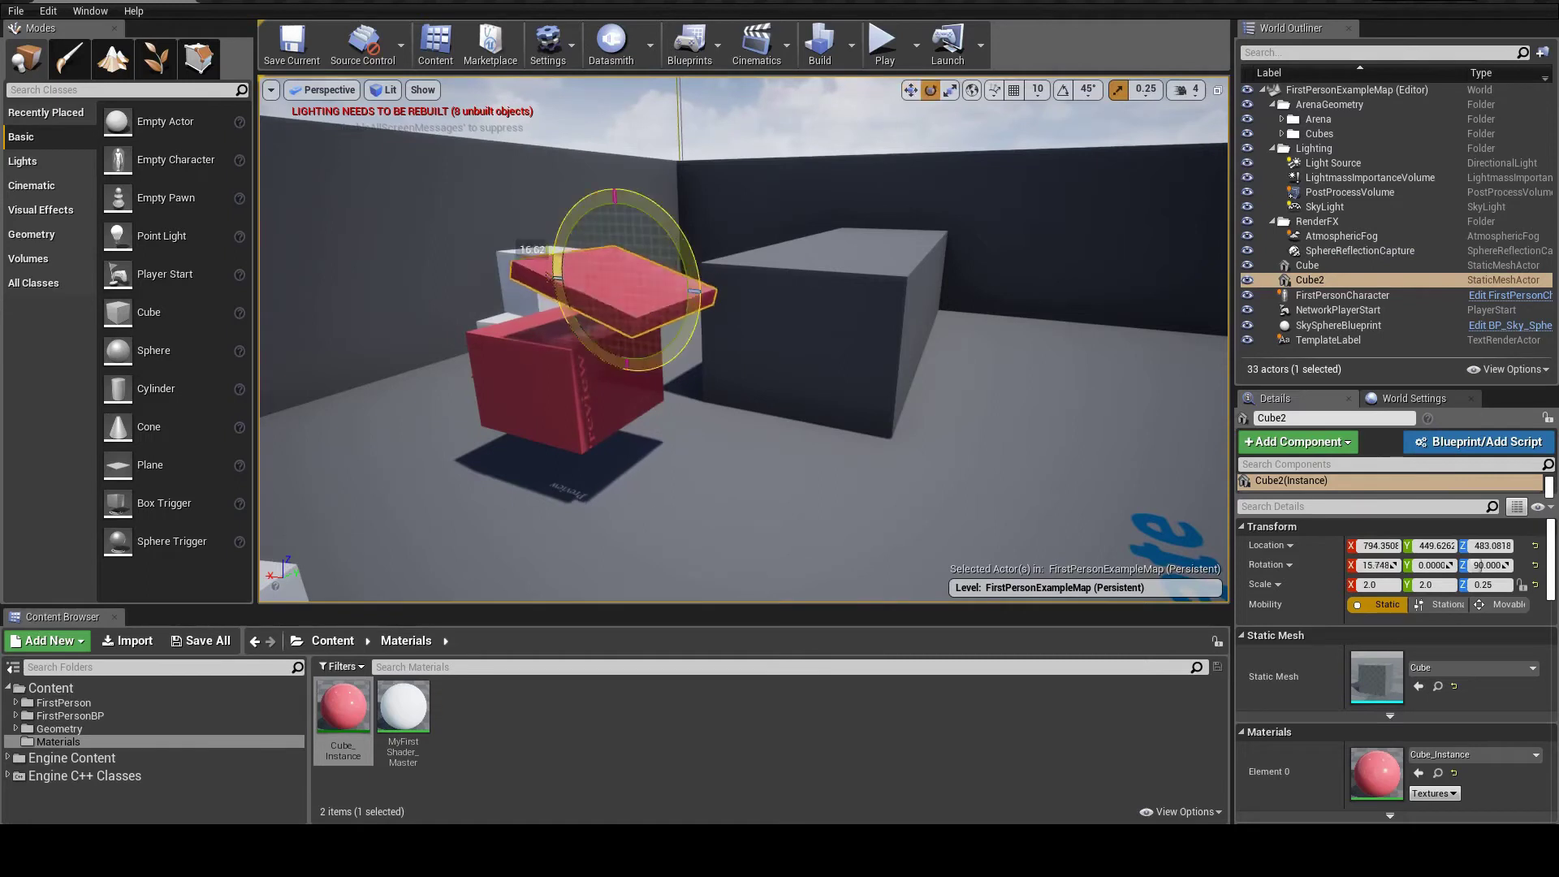
scroll(634, 309, up, 2)
key(w)
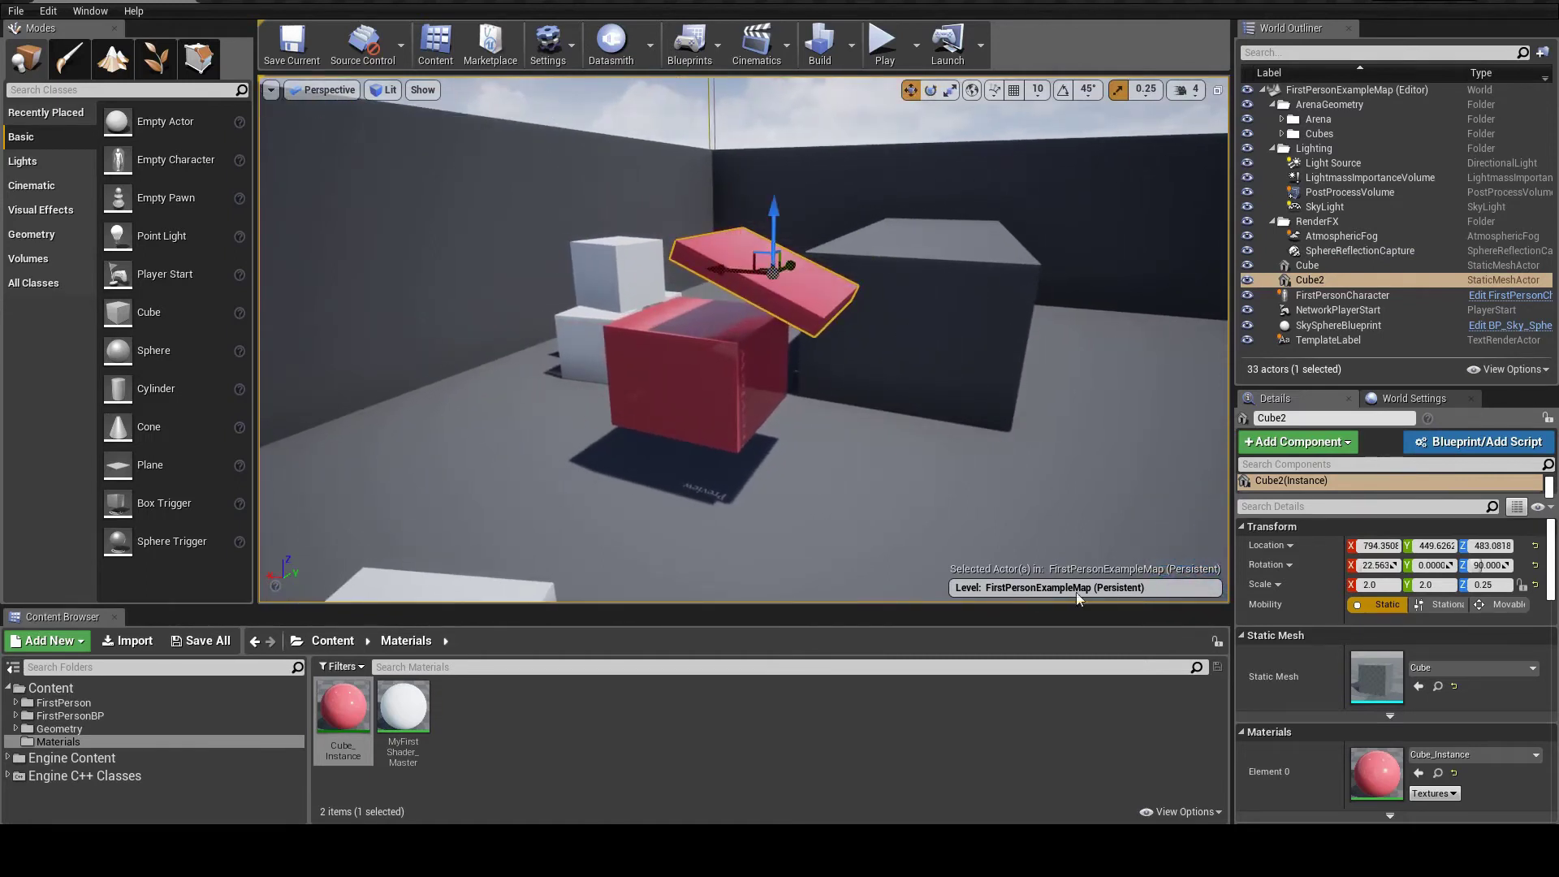
- Rotate the Light Source directional light to about X 0°, Y -10°, Z -10° for a low sun angle
right_drag(917, 446, 1080, 453)
key(s)
click(920, 340)
right_drag(920, 339, 975, 325)
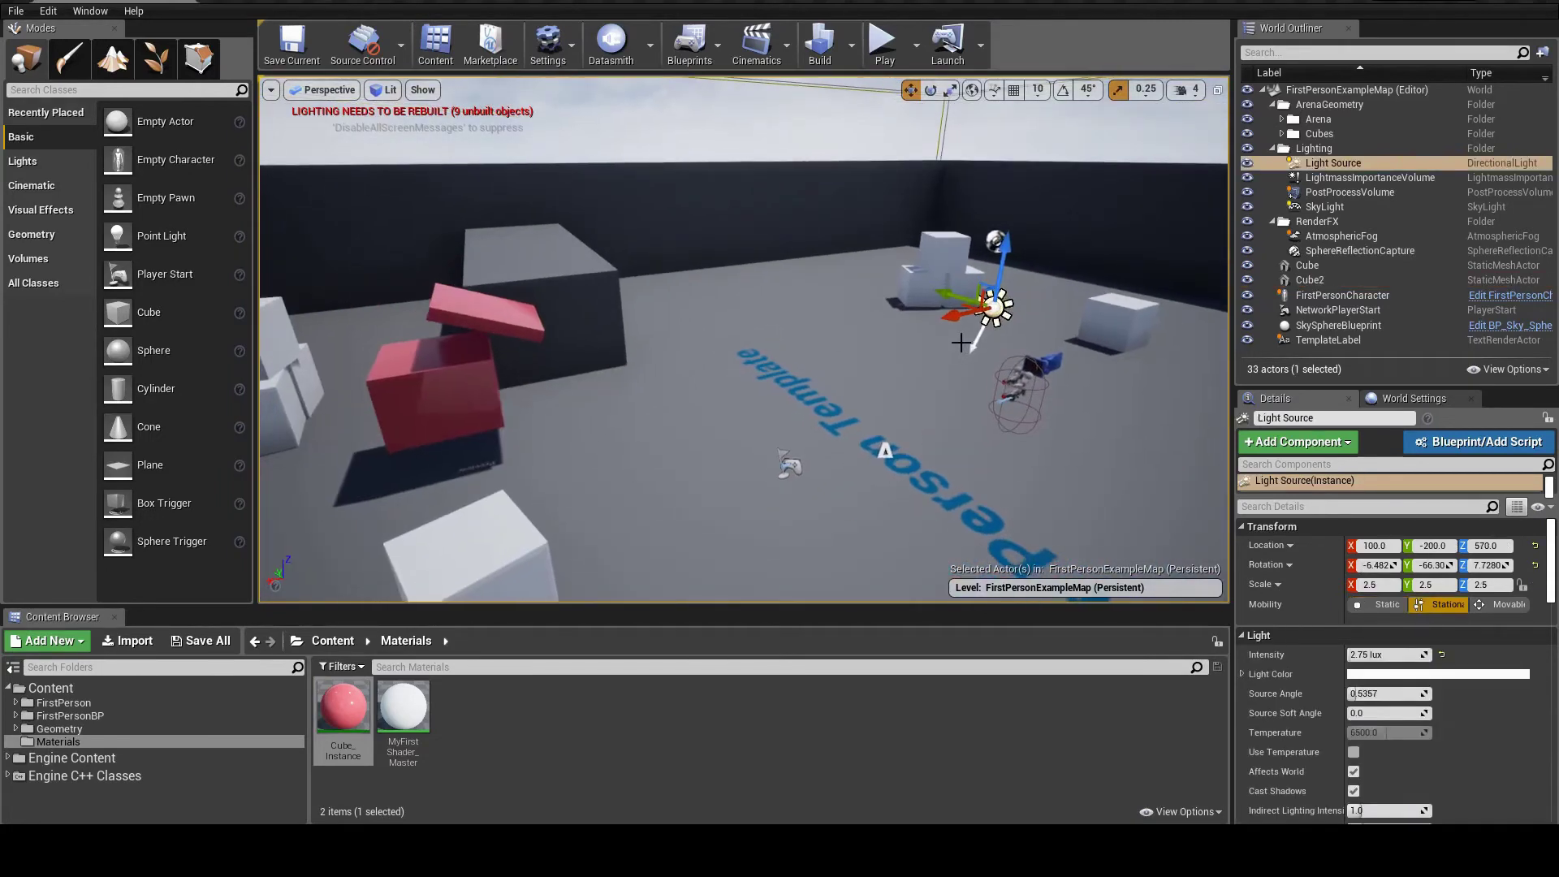
key(e)
drag(933, 308, 893, 337)
right_drag(893, 336, 731, 349)
right_drag(982, 552, 934, 487)
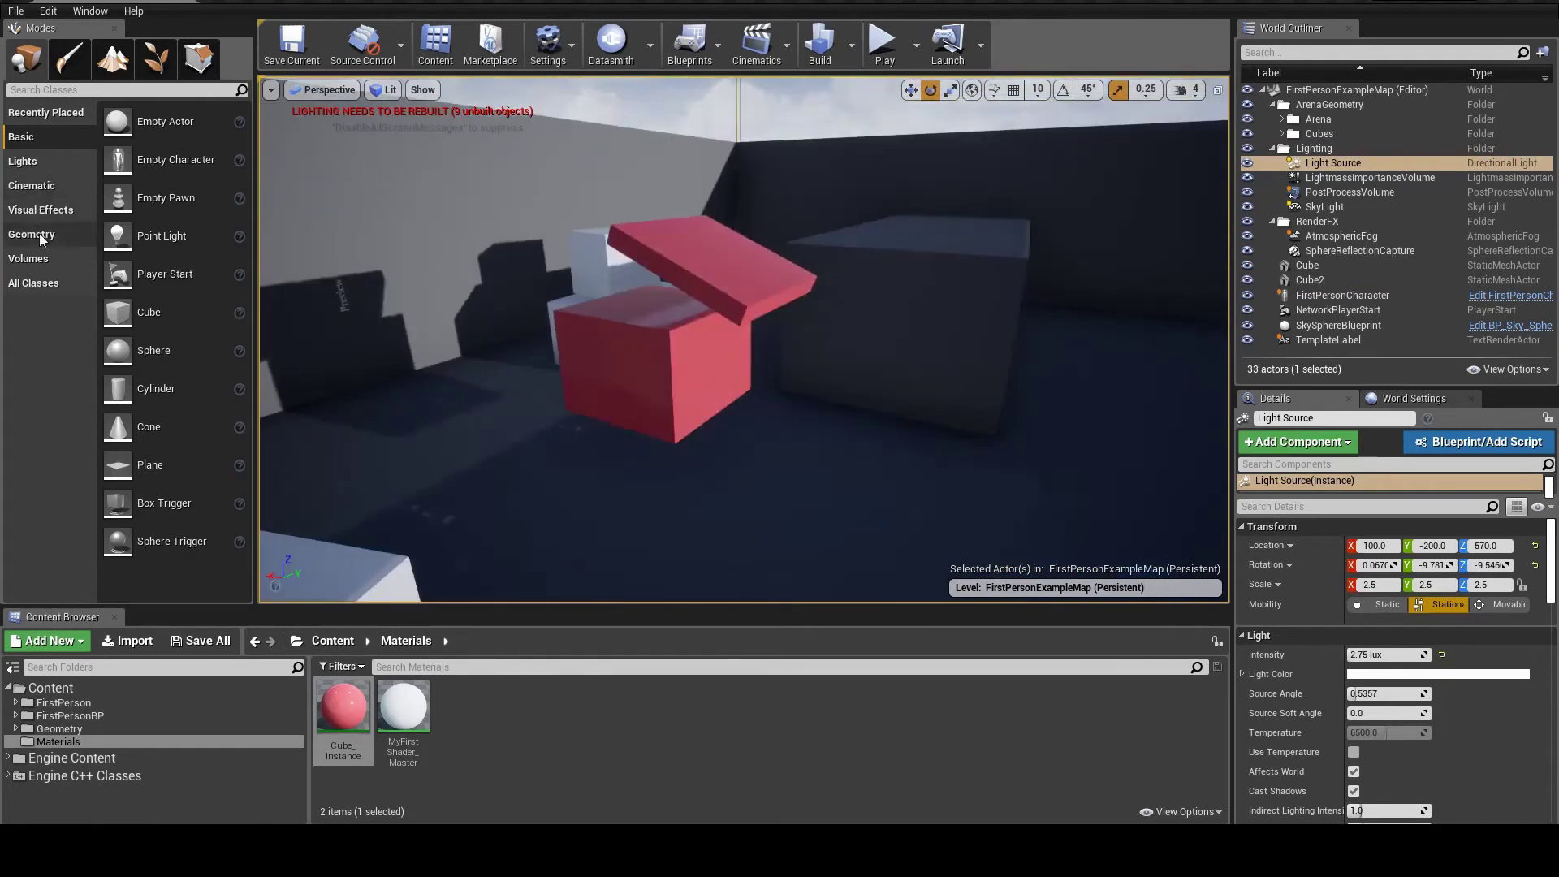
- Place a point light on the floor beside the large dark block and raise it to about Z 617
click(33, 162)
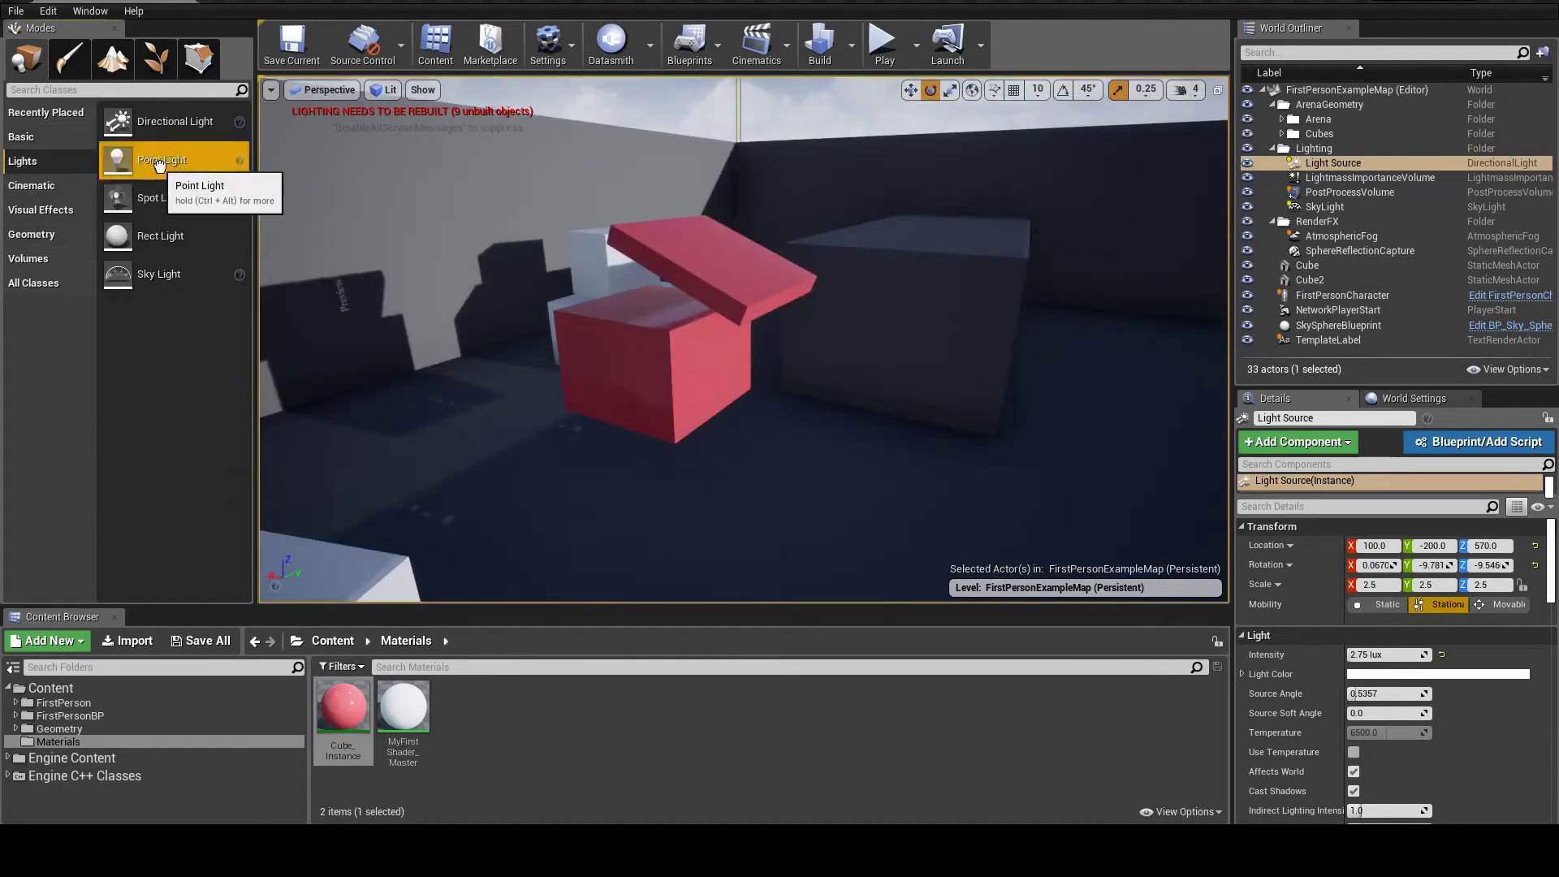
drag(160, 160, 893, 454)
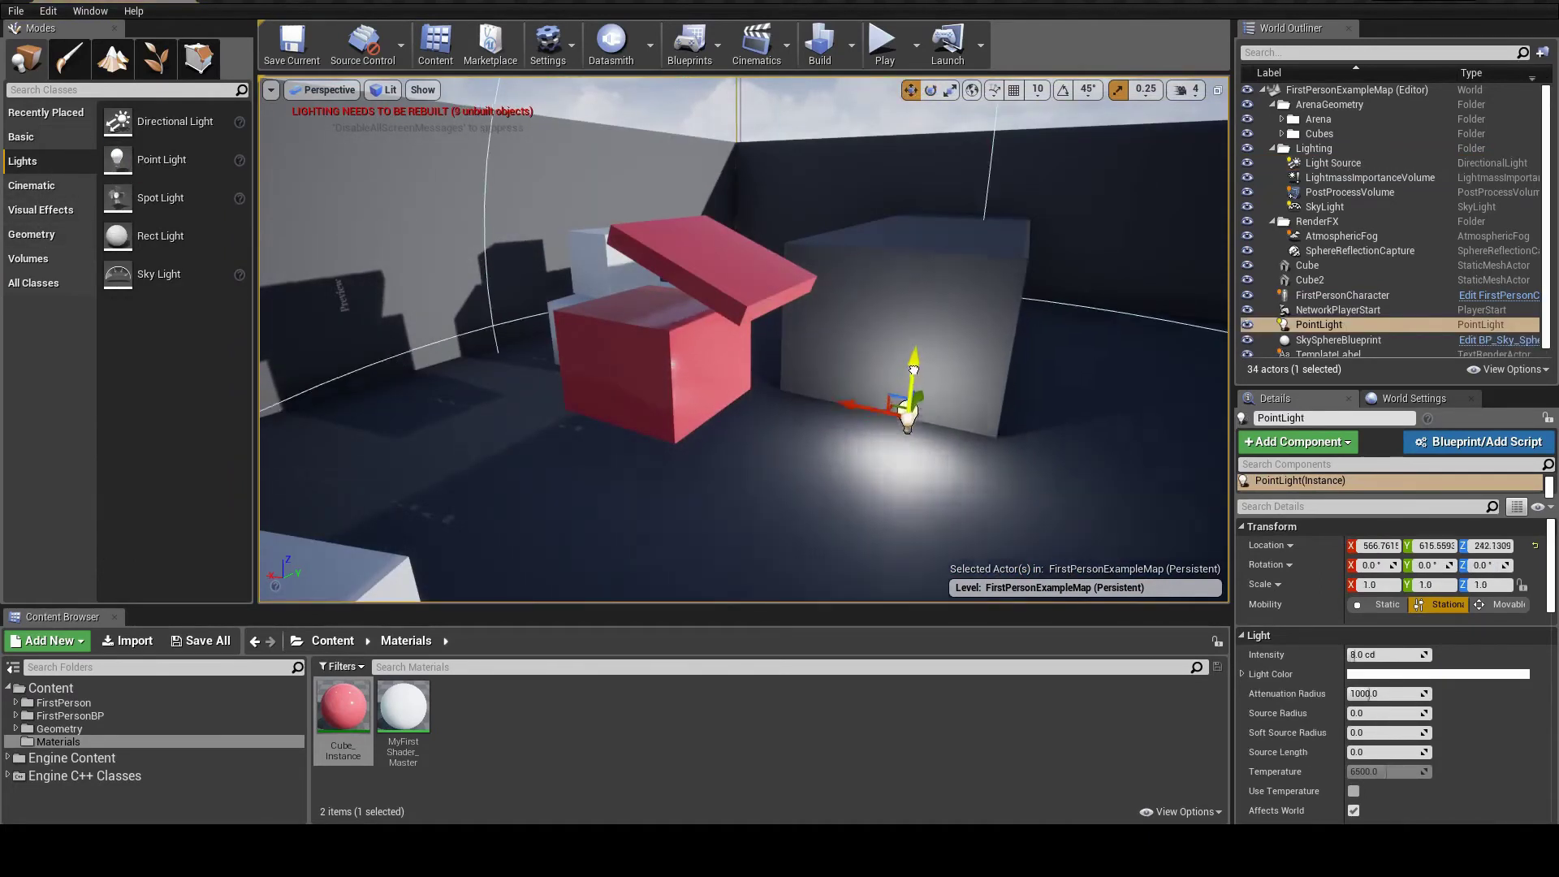
drag(905, 382, 912, 96)
right_drag(912, 96, 869, 130)
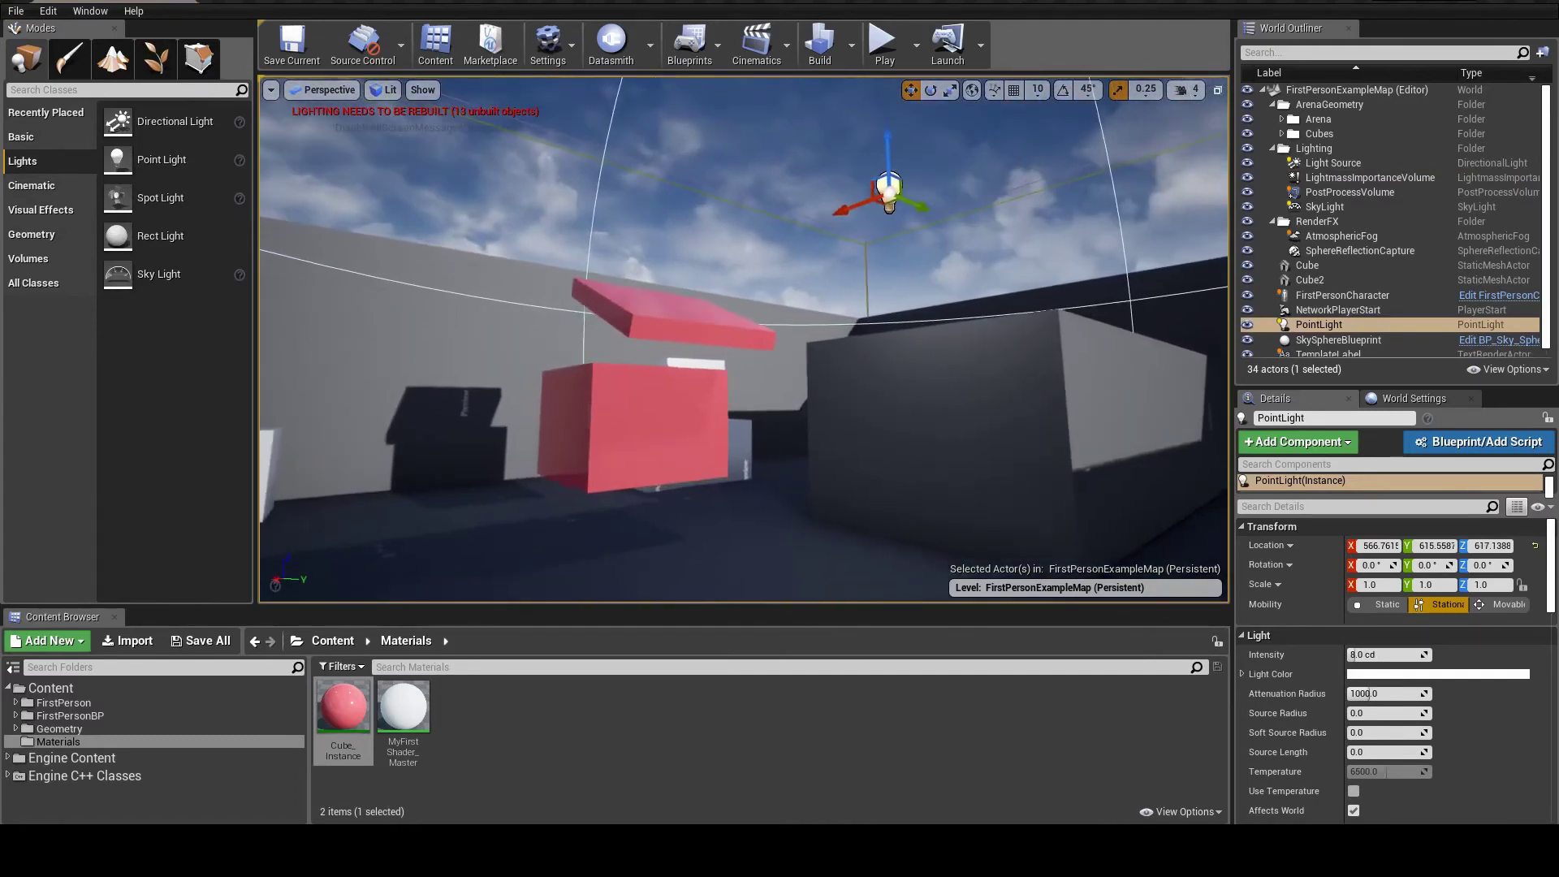
- Set the point light's color to a pale green (sRGB hex C6FFD8FF)
click(1364, 674)
drag(1120, 528, 1084, 550)
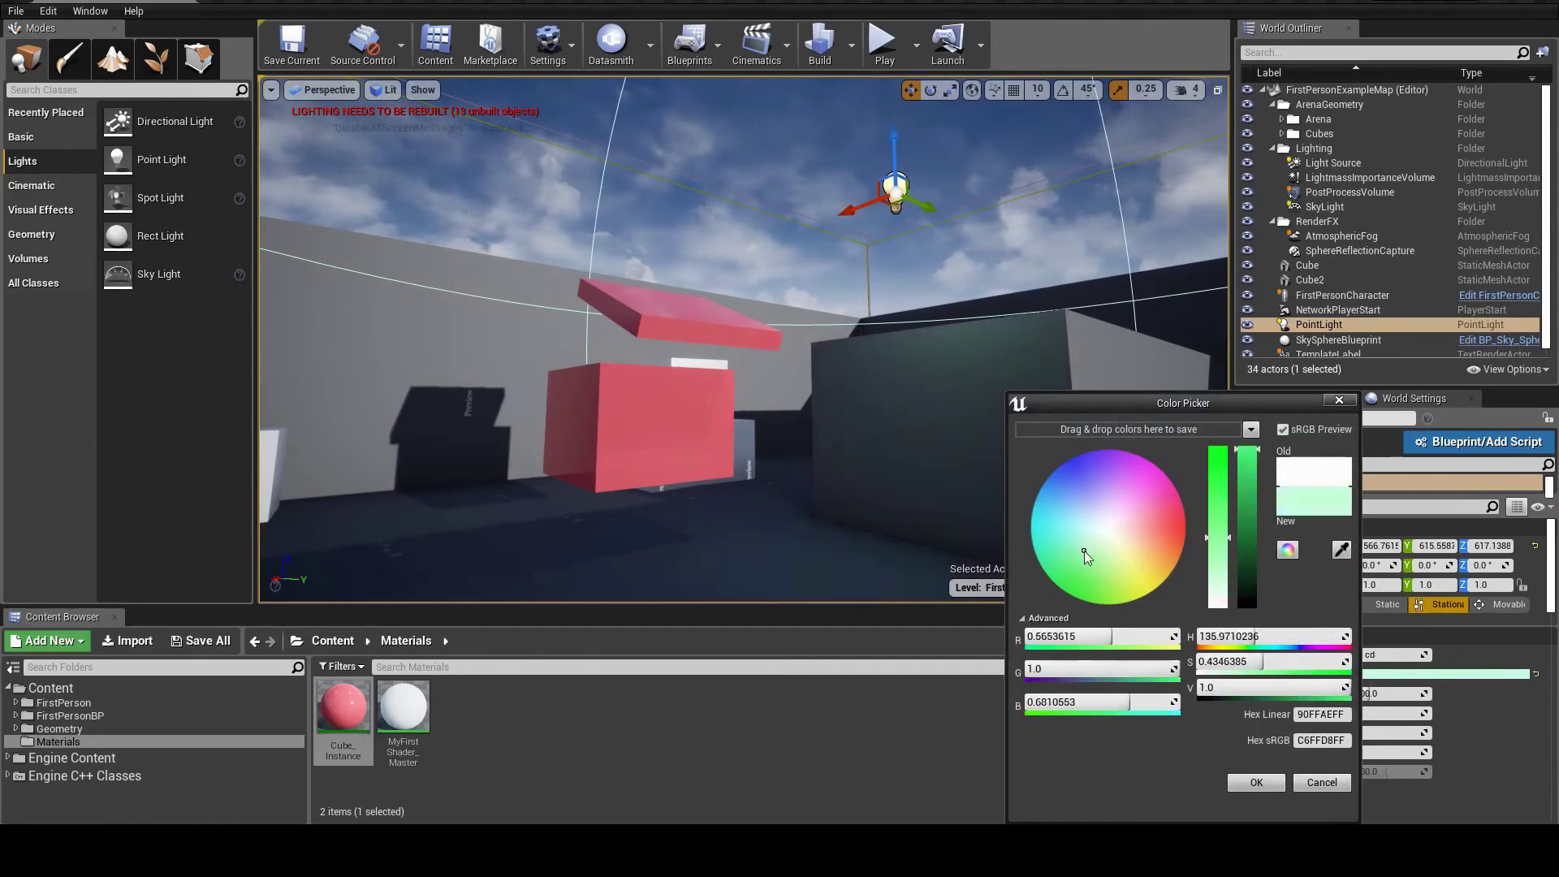
click(1256, 782)
- Lower the green point light to about Z 461 and place a duplicate of it along Y at about 187
drag(896, 144, 908, 270)
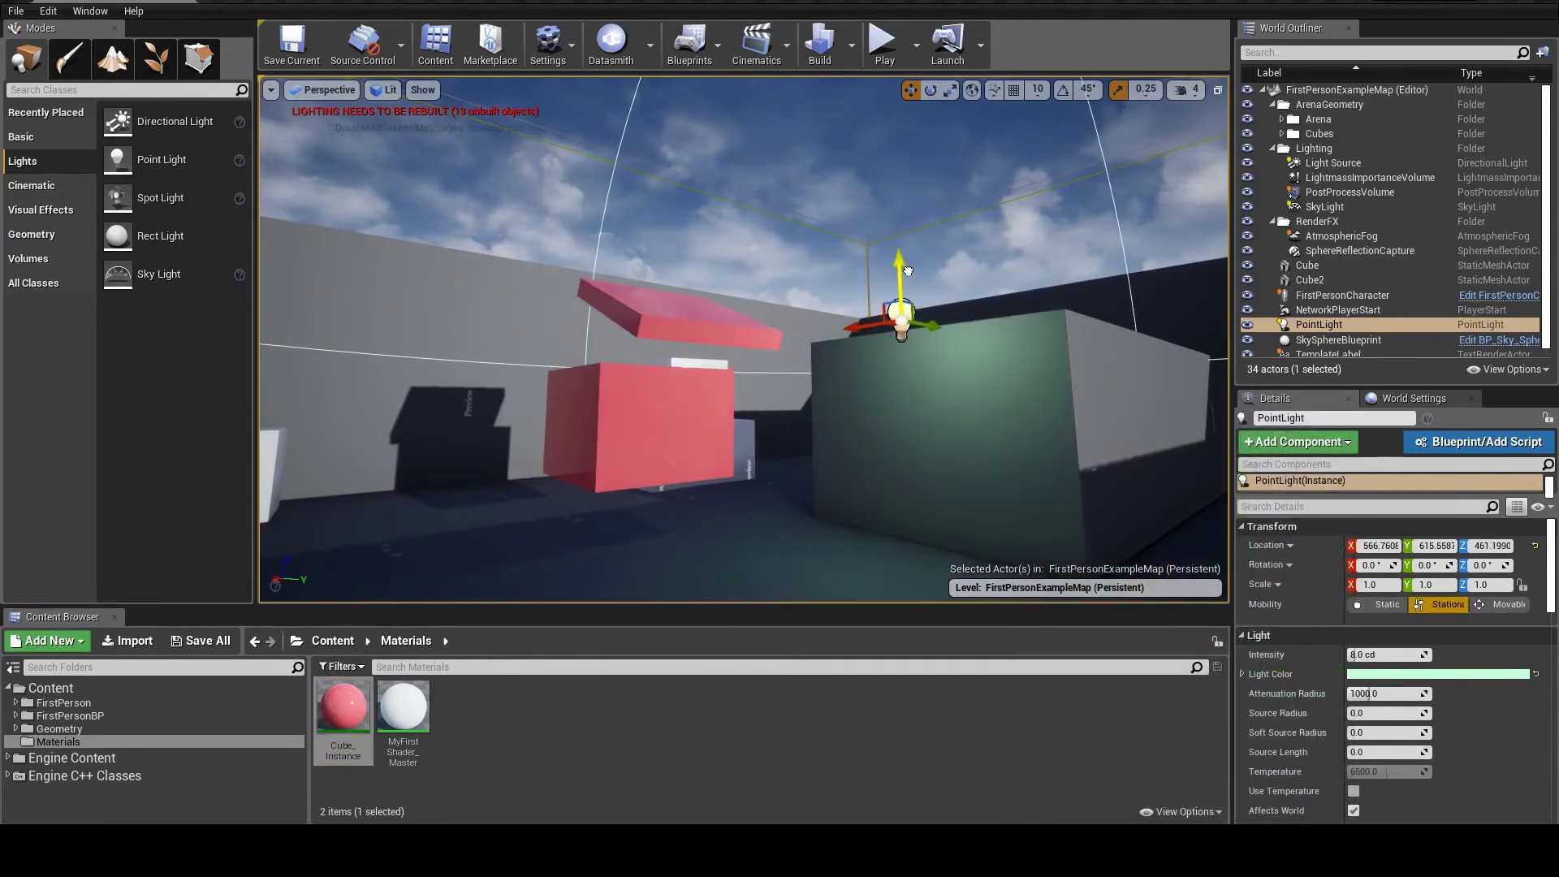
mouse_move(900, 269)
right_down()
mouse_move(881, 280)
mouse_move(900, 276)
right_up()
alt+drag(928, 299, 592, 254)
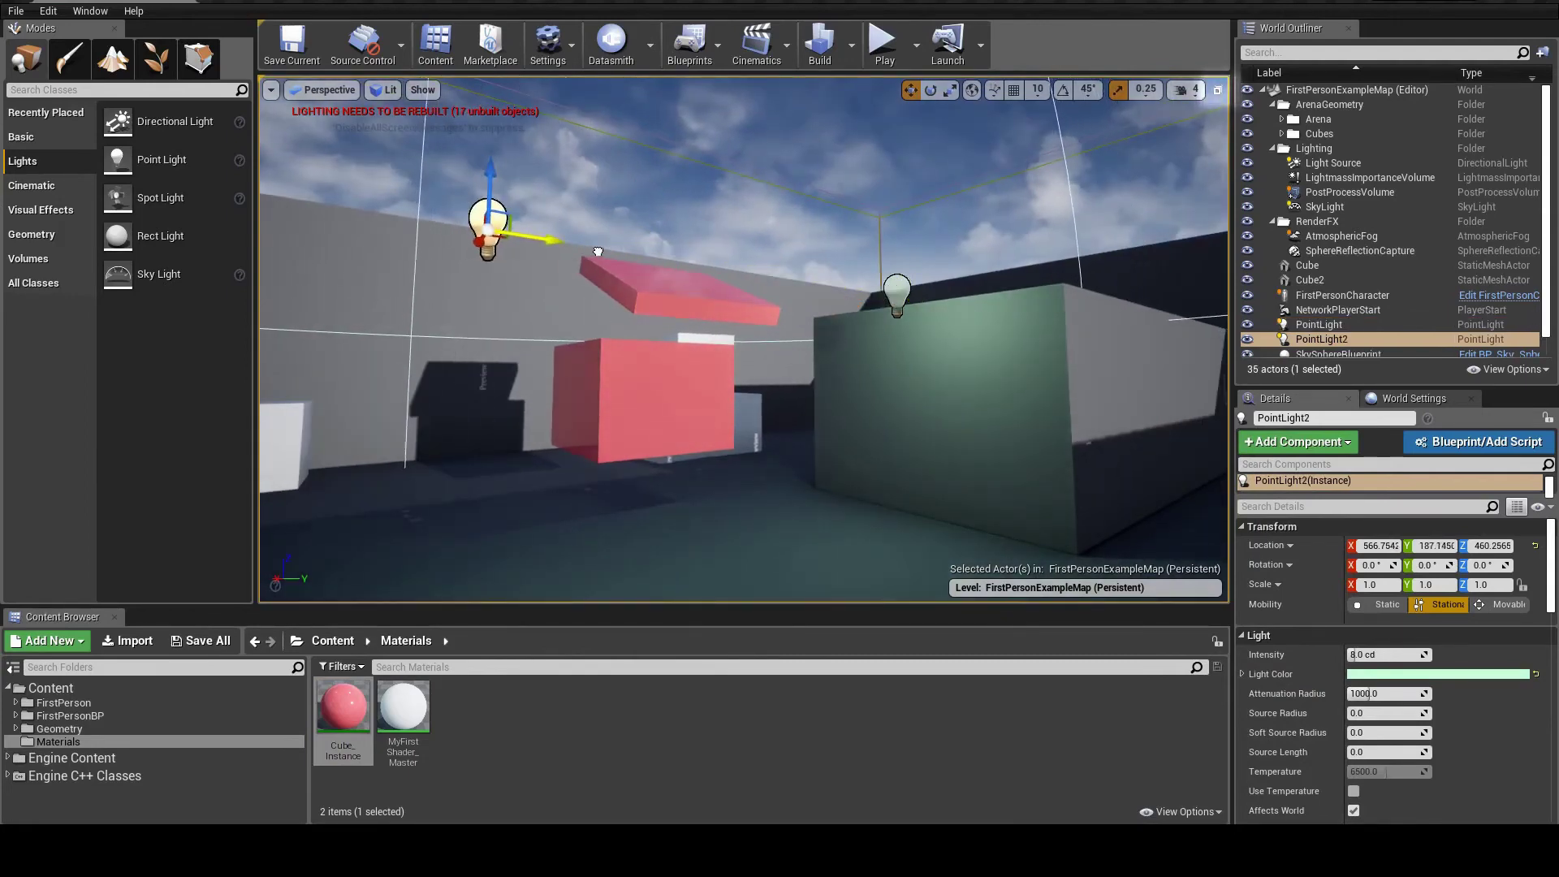
- Switch to the four-viewport layout and frame PointLight2 in the orthographic views
click(1218, 92)
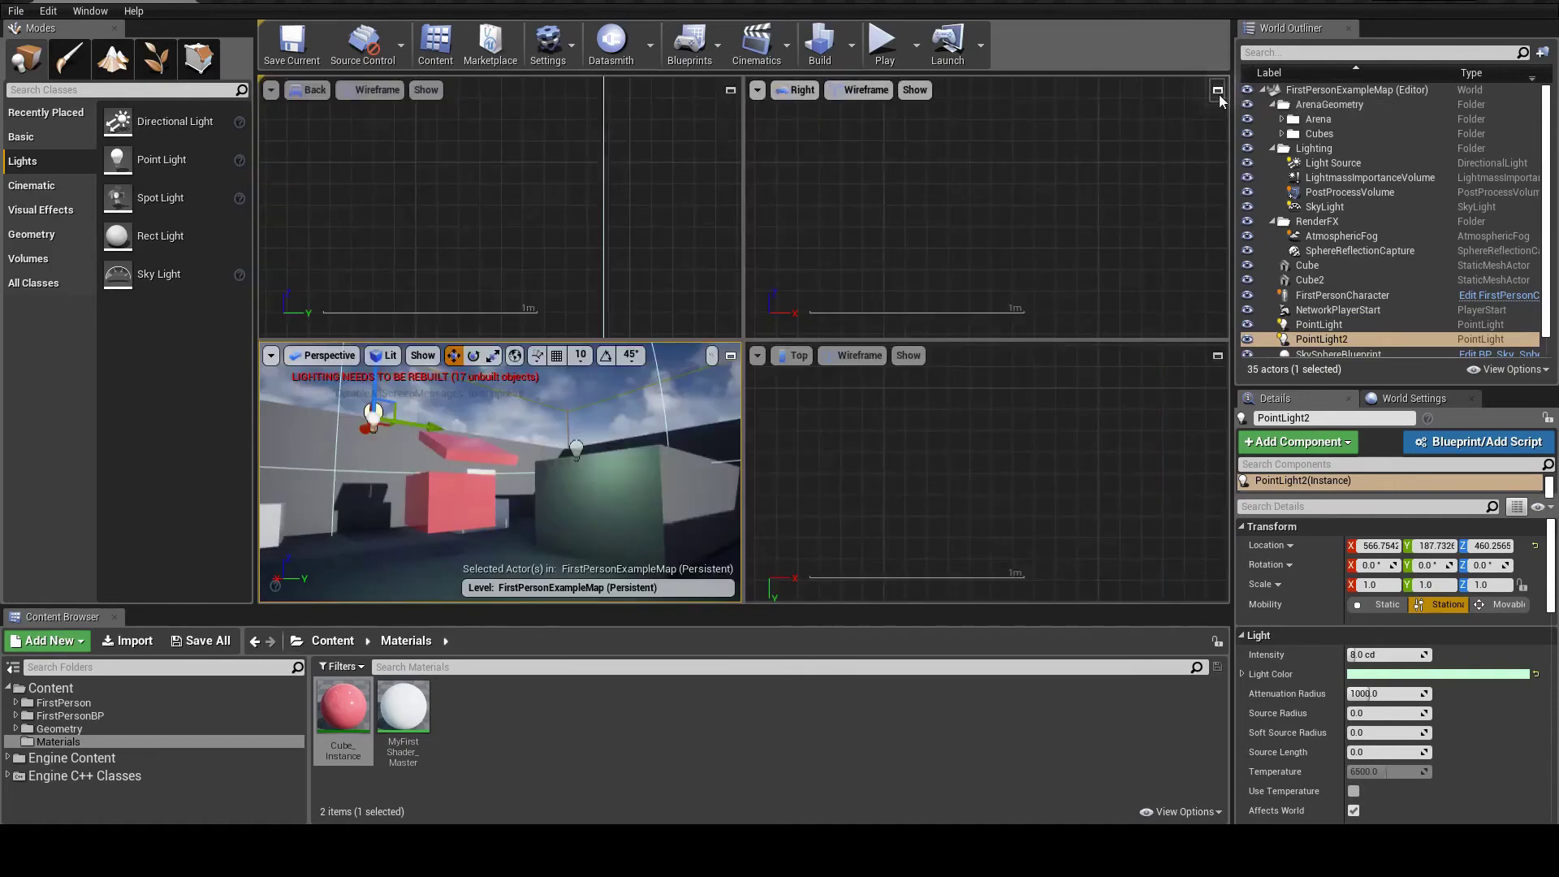
click(943, 489)
key(f)
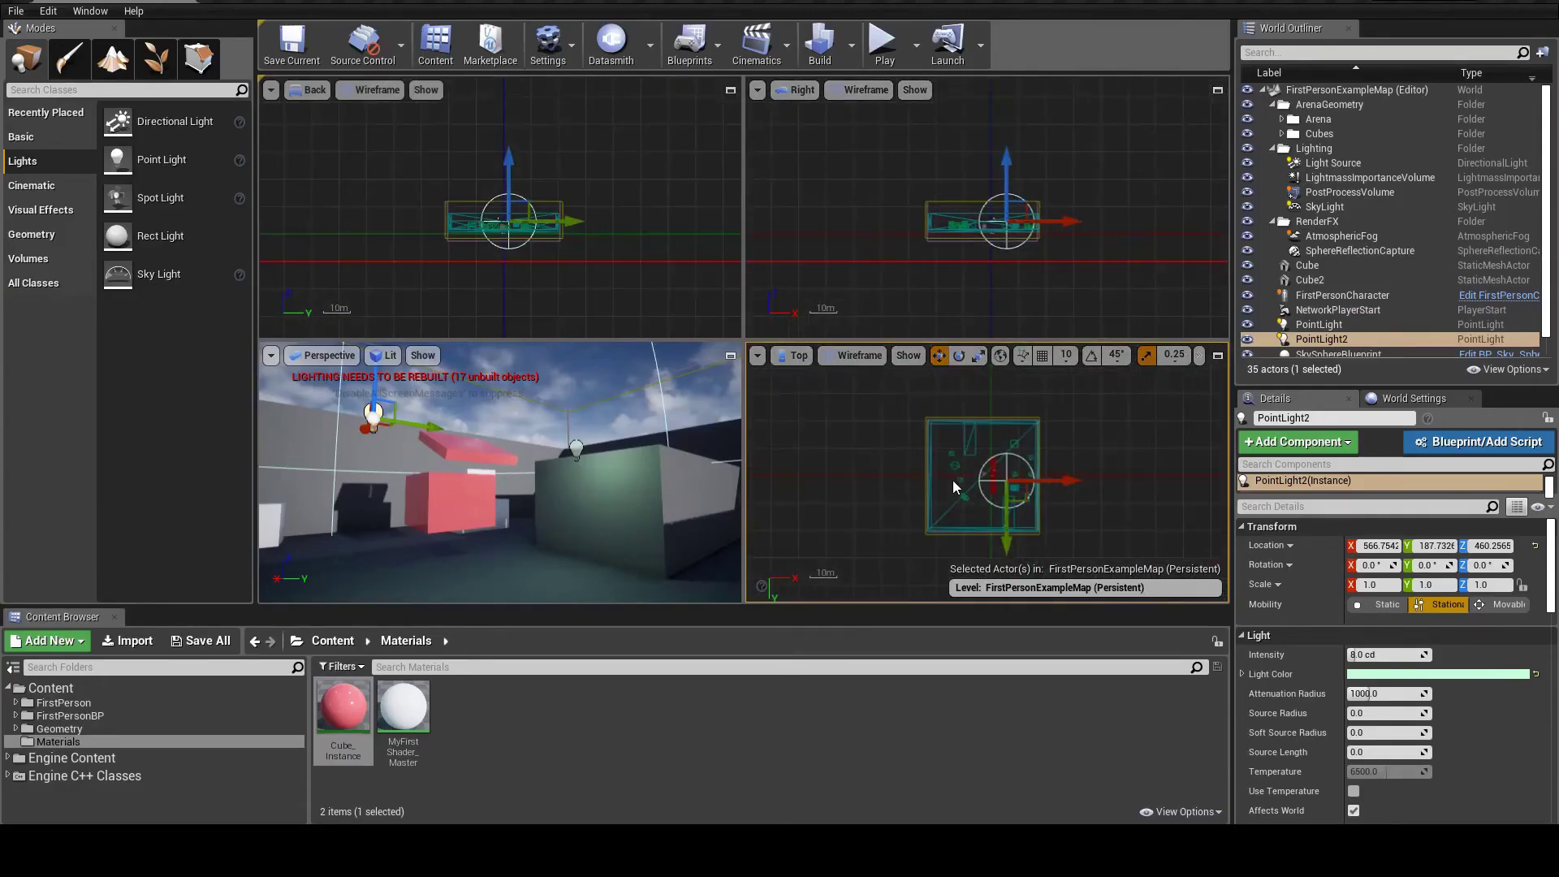
right_drag(644, 263, 654, 246)
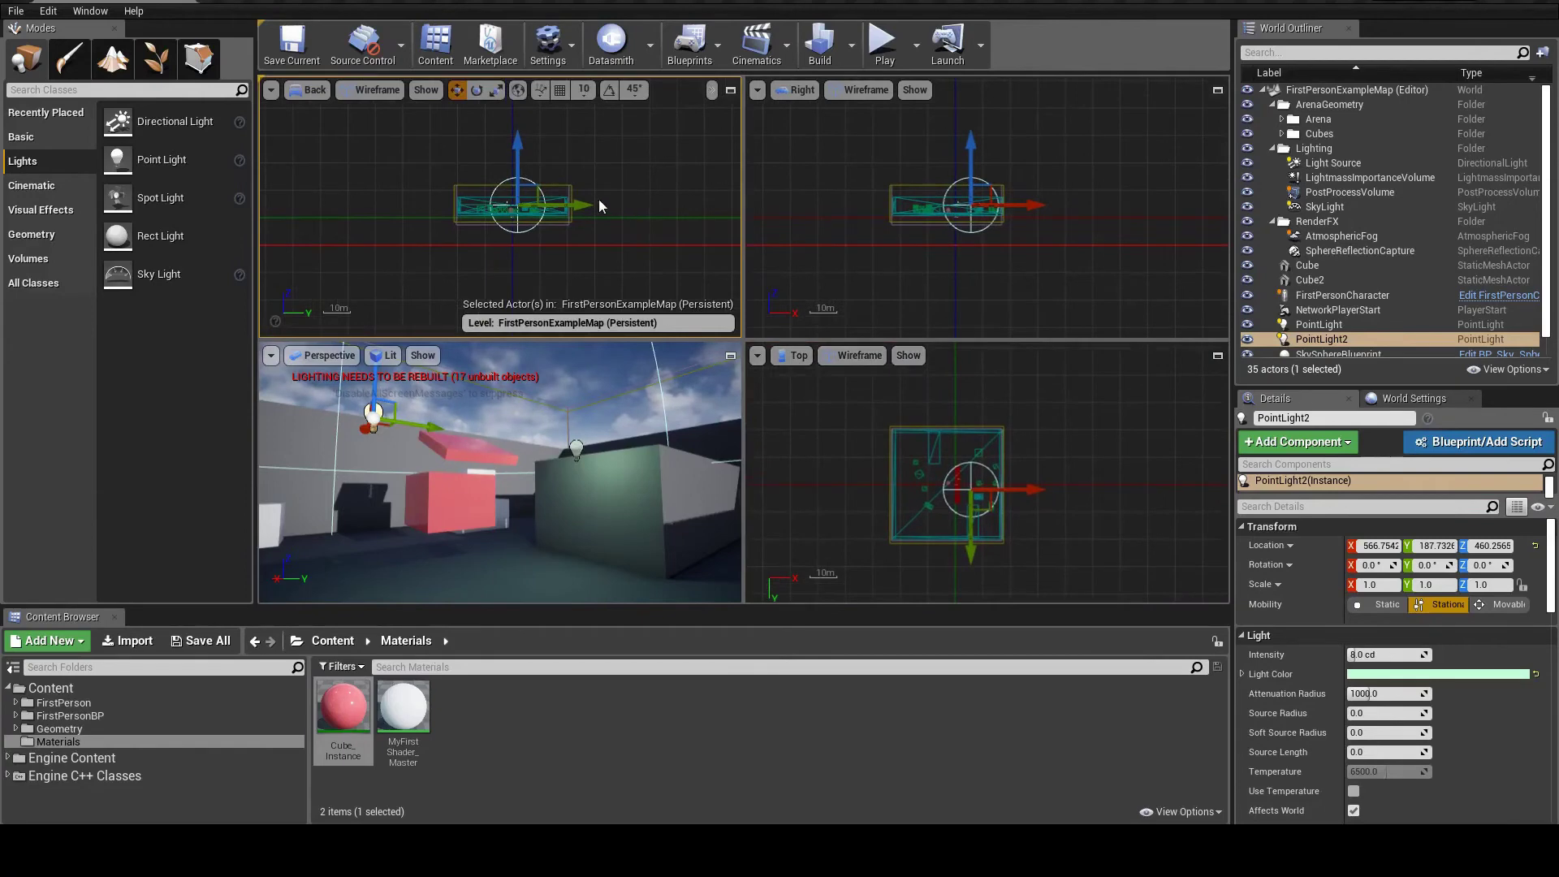
- Move PointLight2 to about X 778, Y 98 in the orthographic views, then maximize the perspective view
scroll(599, 206, up, 6)
drag(614, 188, 461, 195)
scroll(1066, 529, down, 9)
drag(1005, 486, 1026, 540)
scroll(1077, 480, down, 2)
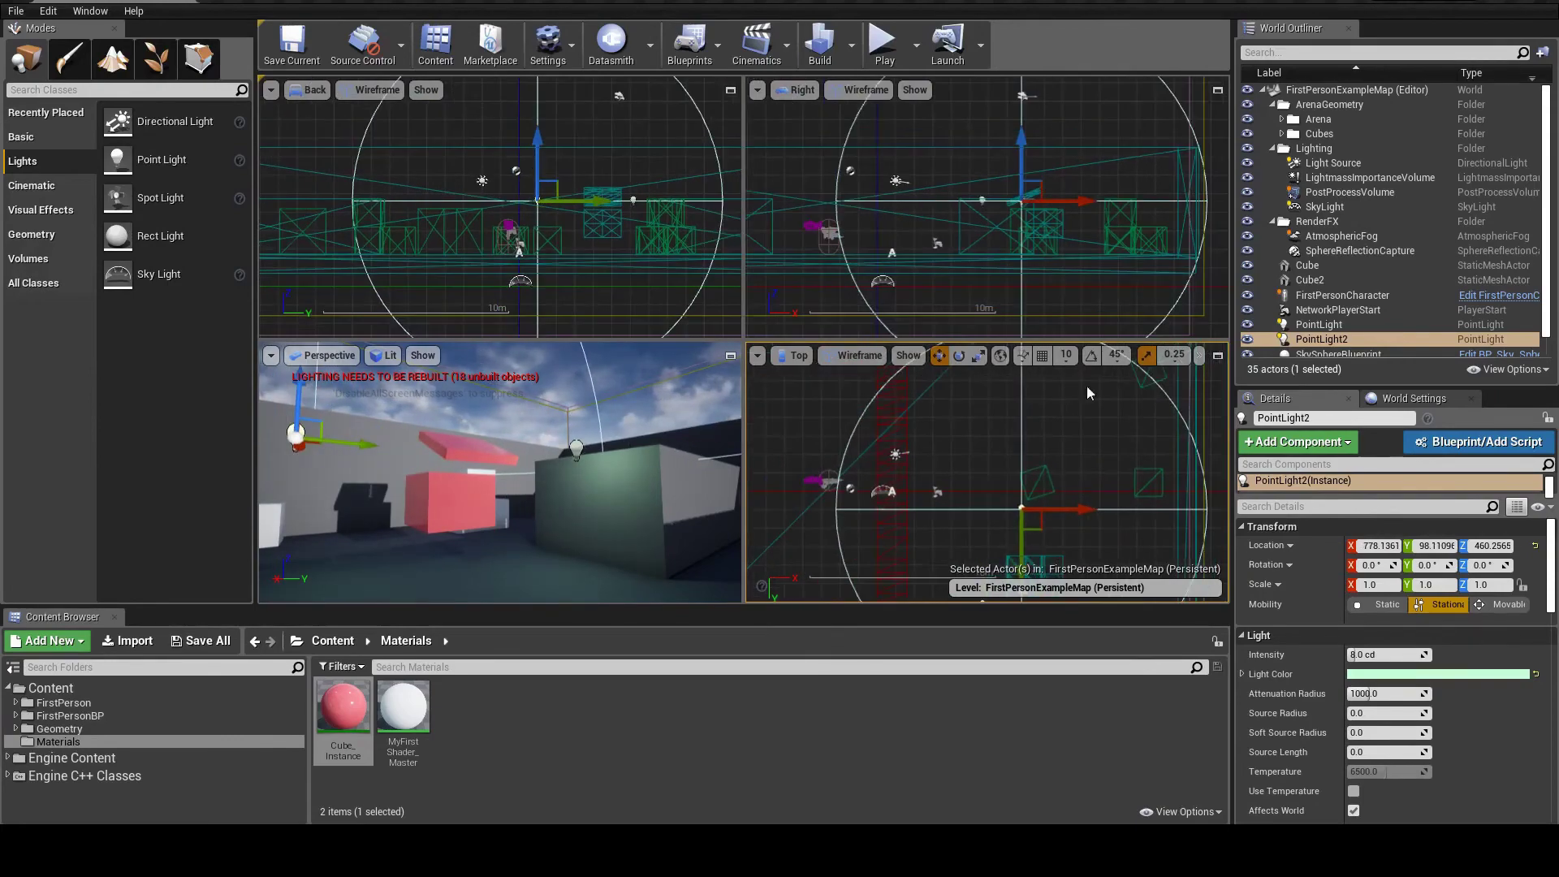
click(731, 355)
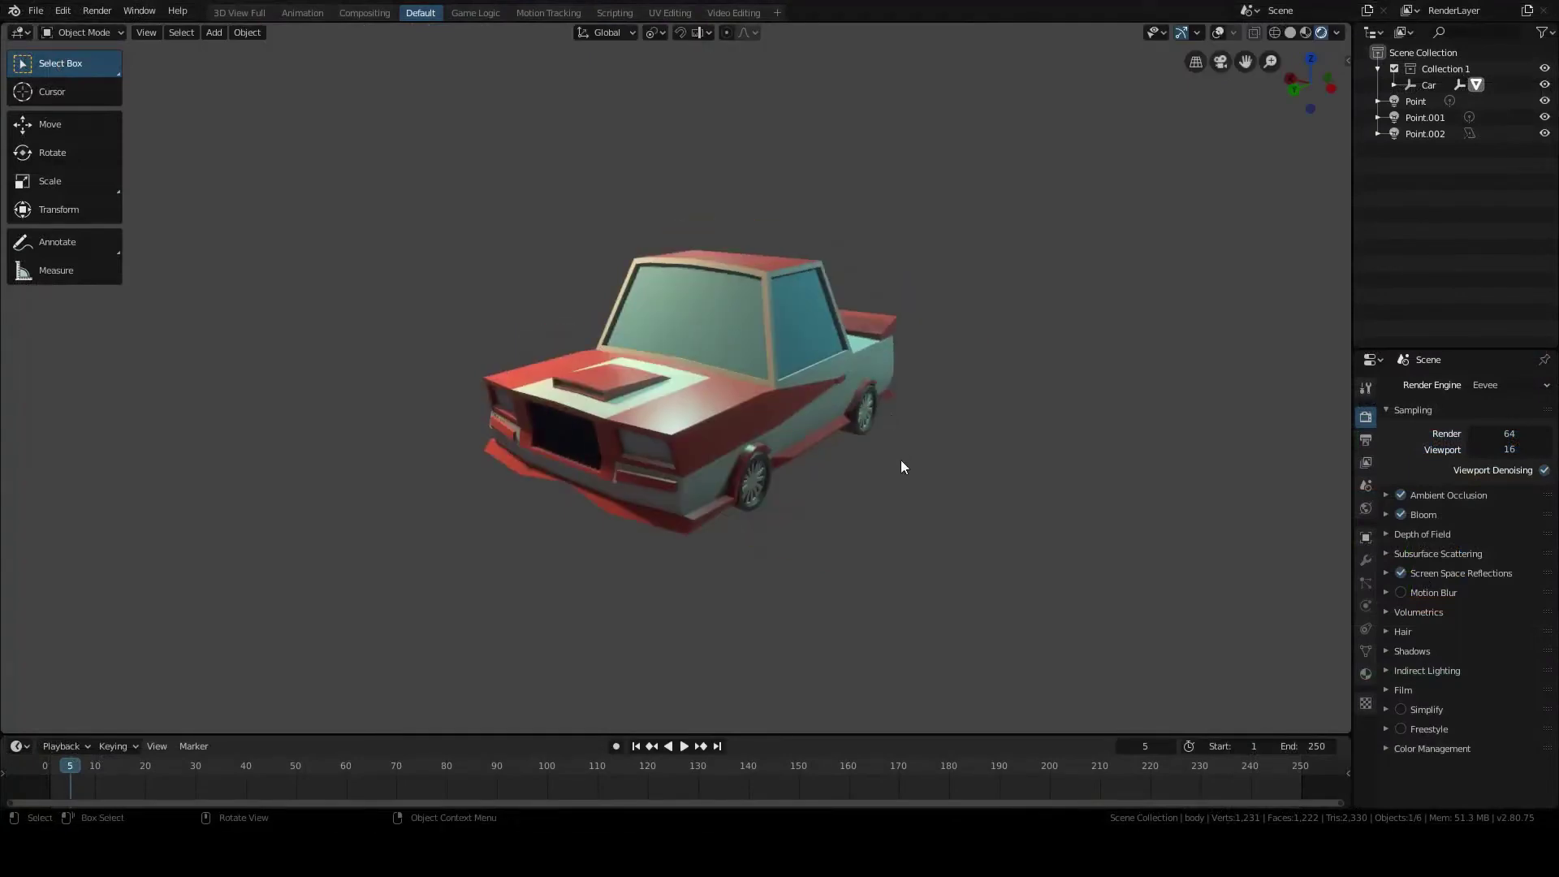
- Switch to Blender and export the low-poly car in FBX format
click(35, 11)
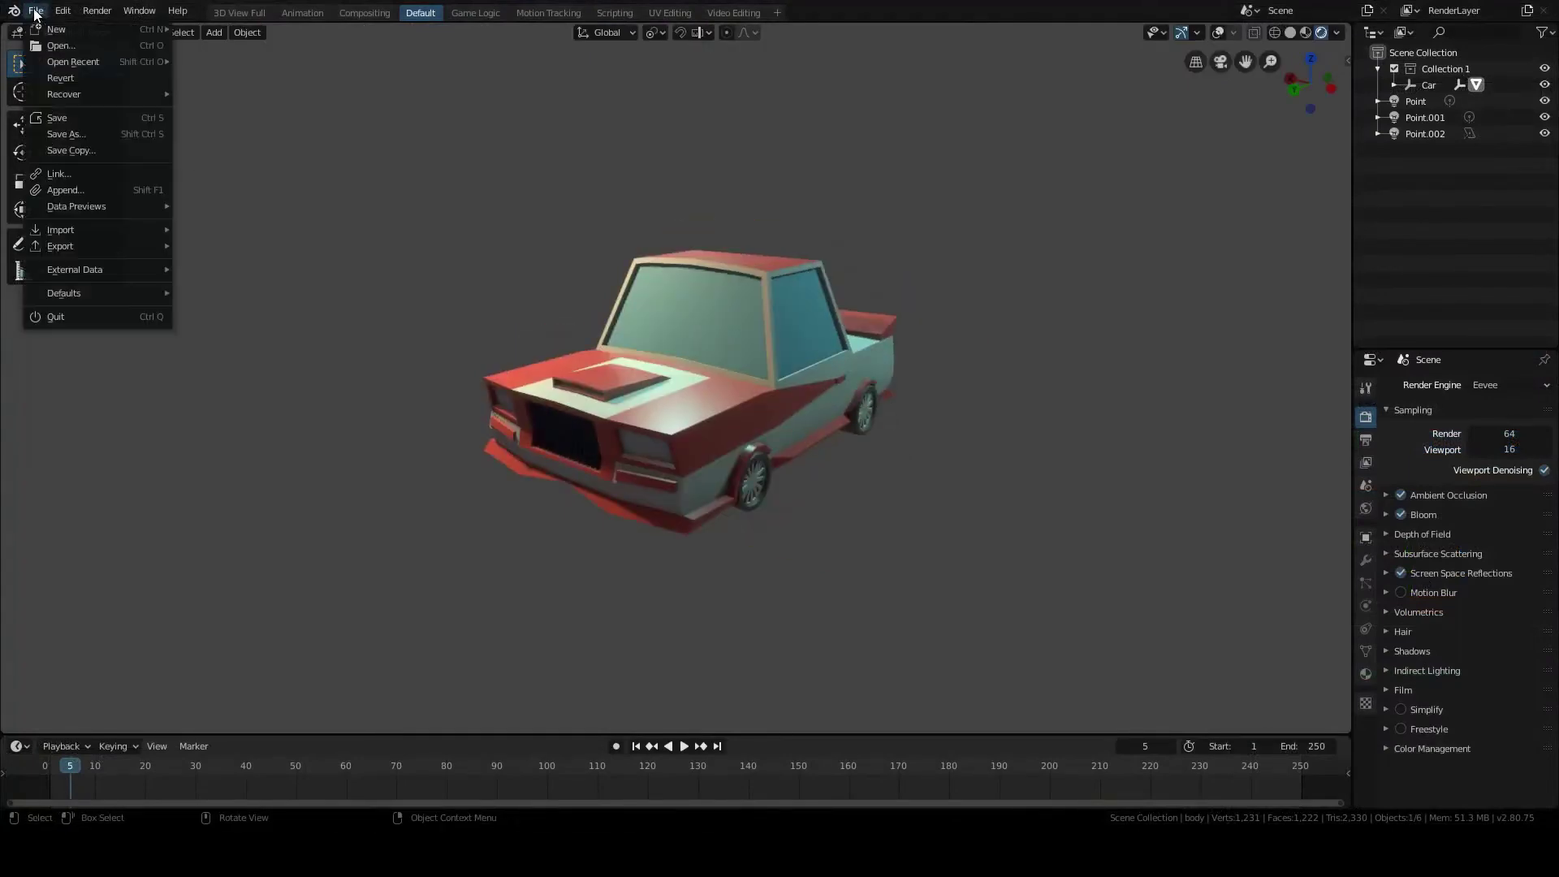
mouse_move(70, 242)
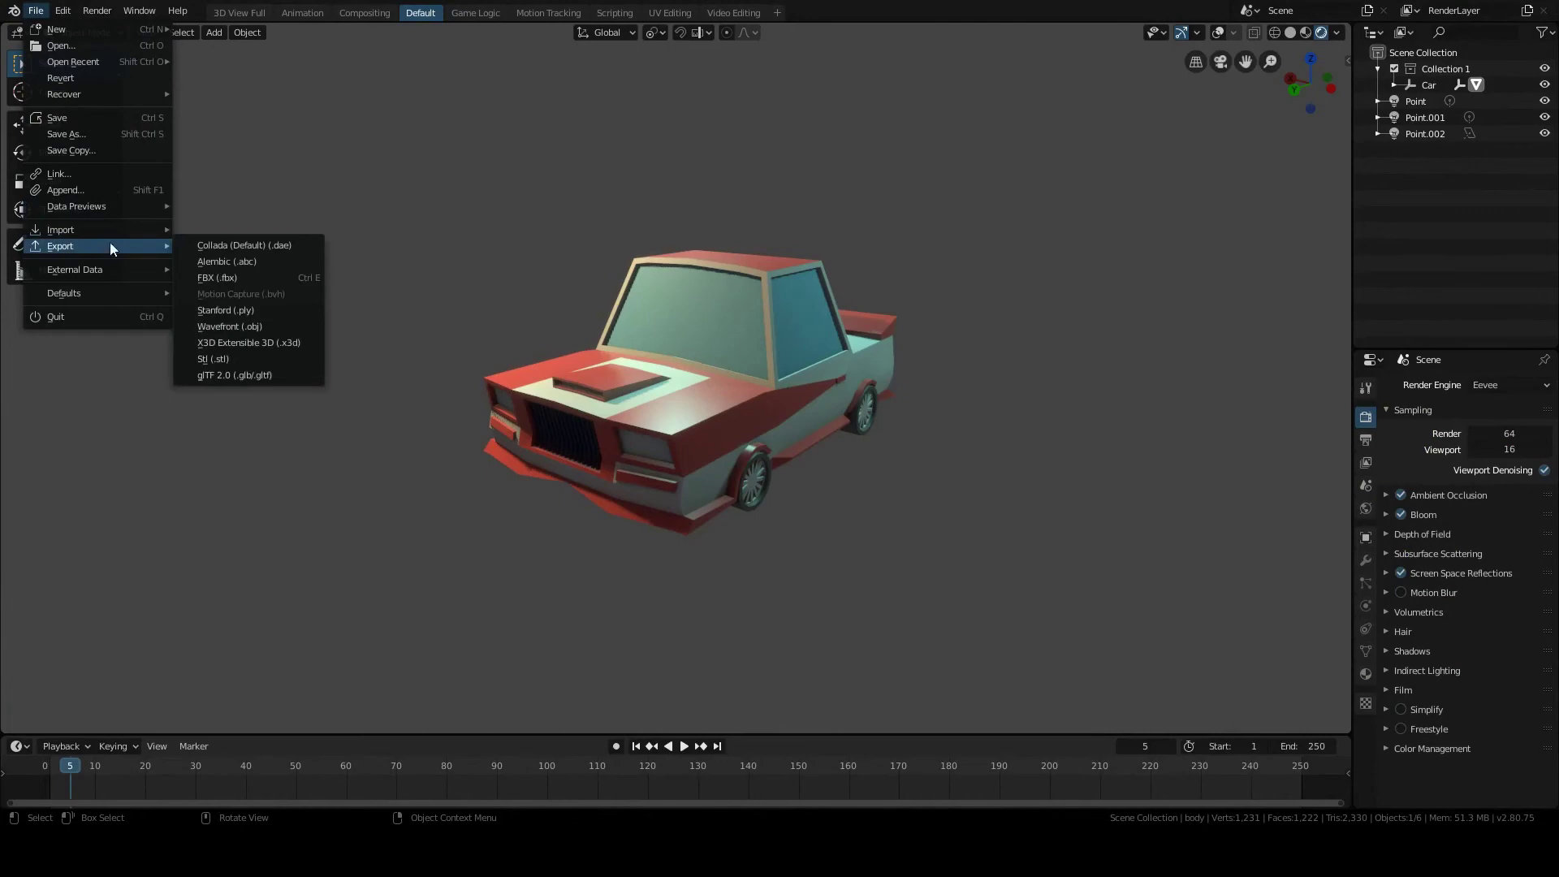
click(255, 281)
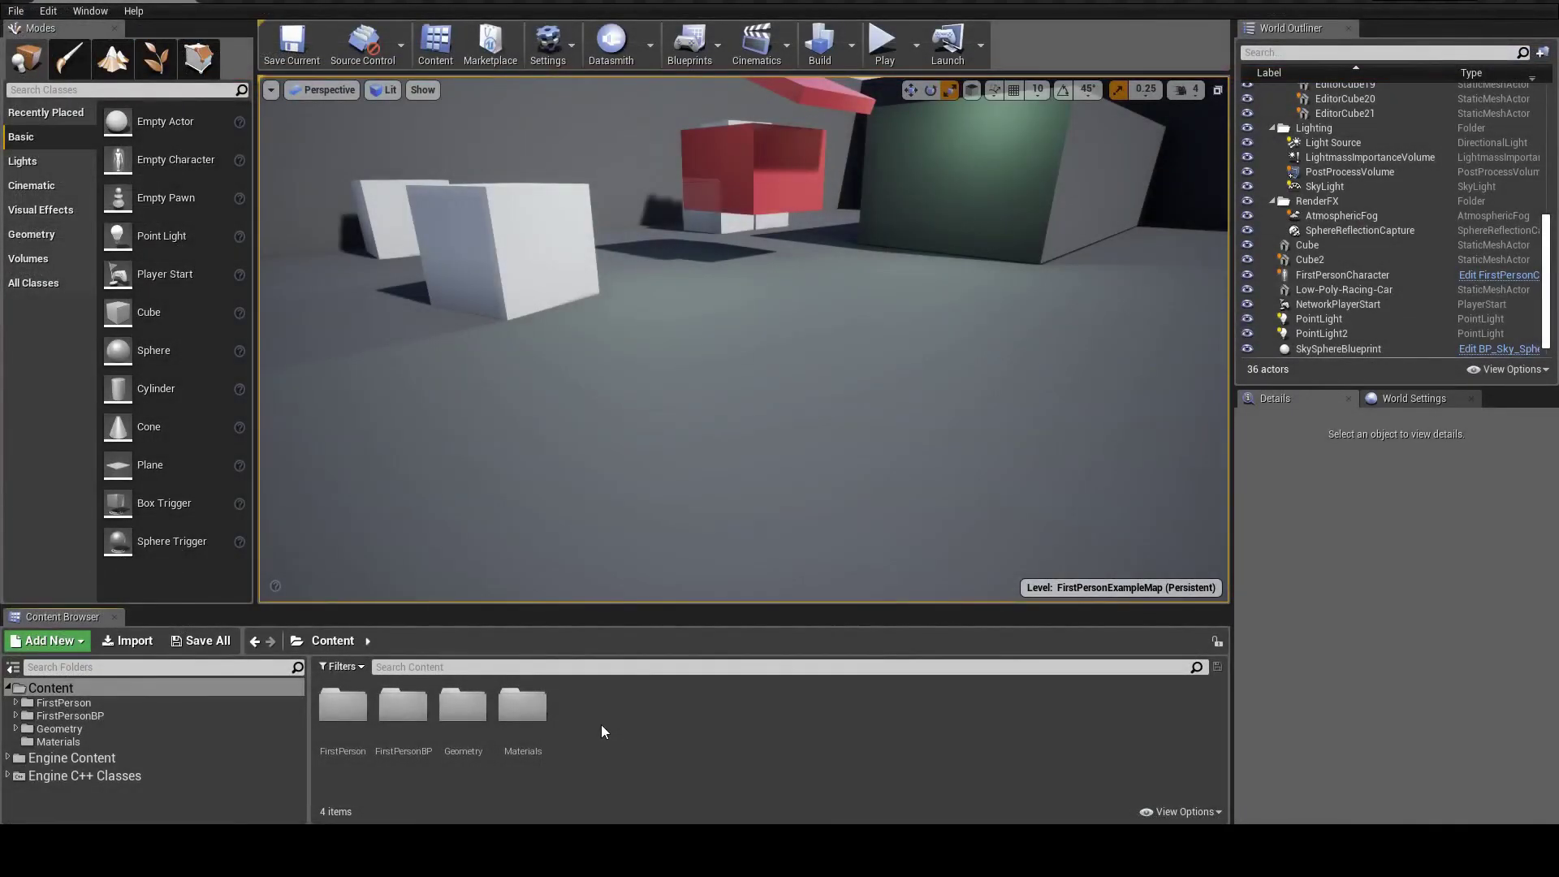
- Back in Unreal Editor, create a folder named Models in the Content root folder
right_click(602, 725)
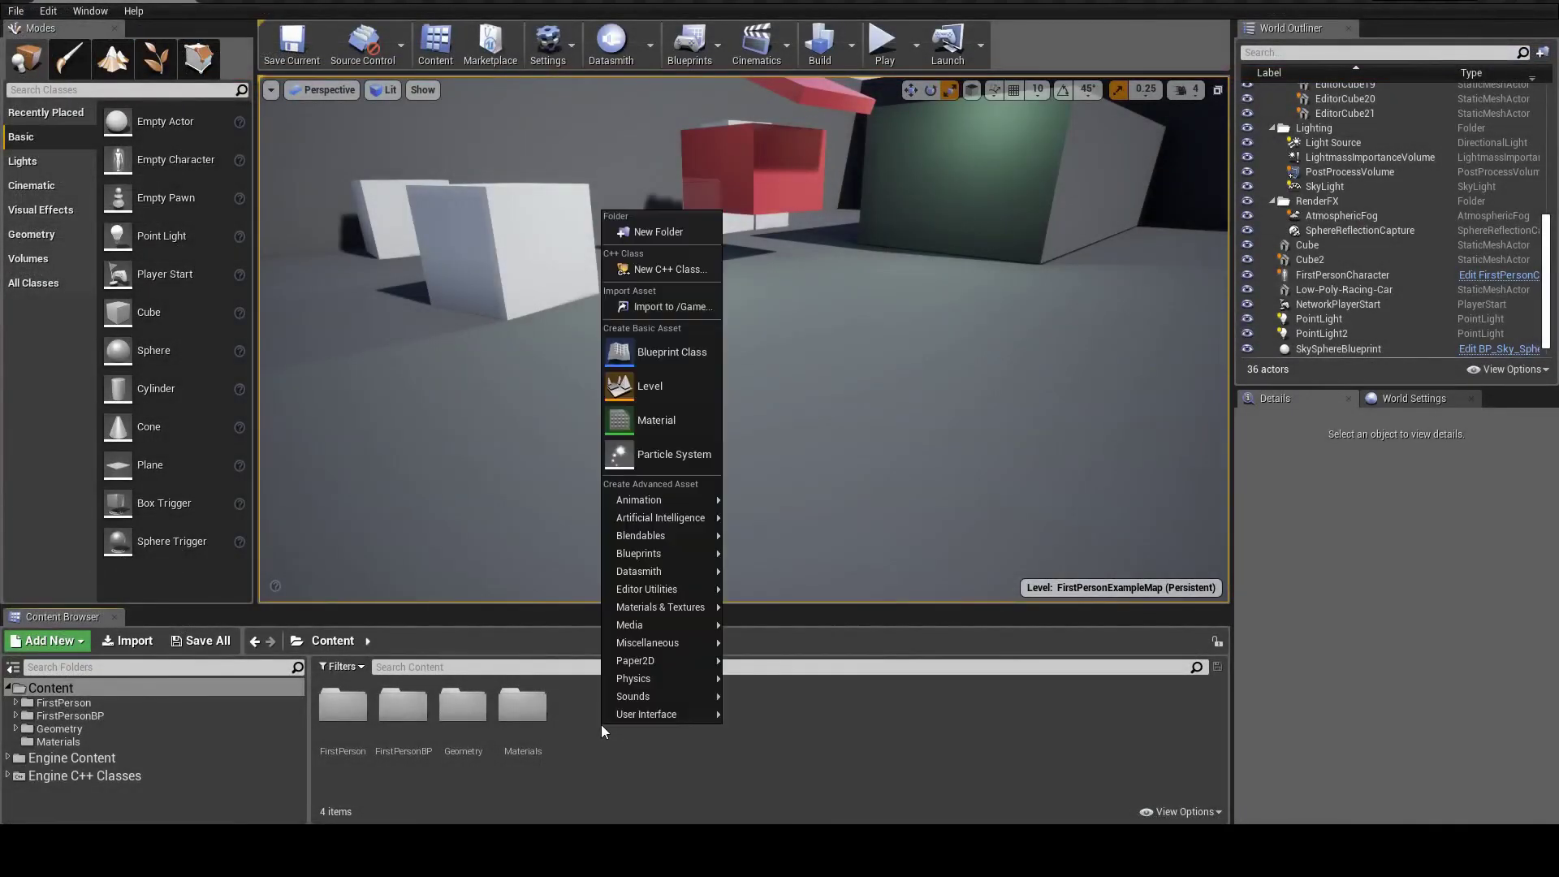
click(635, 234)
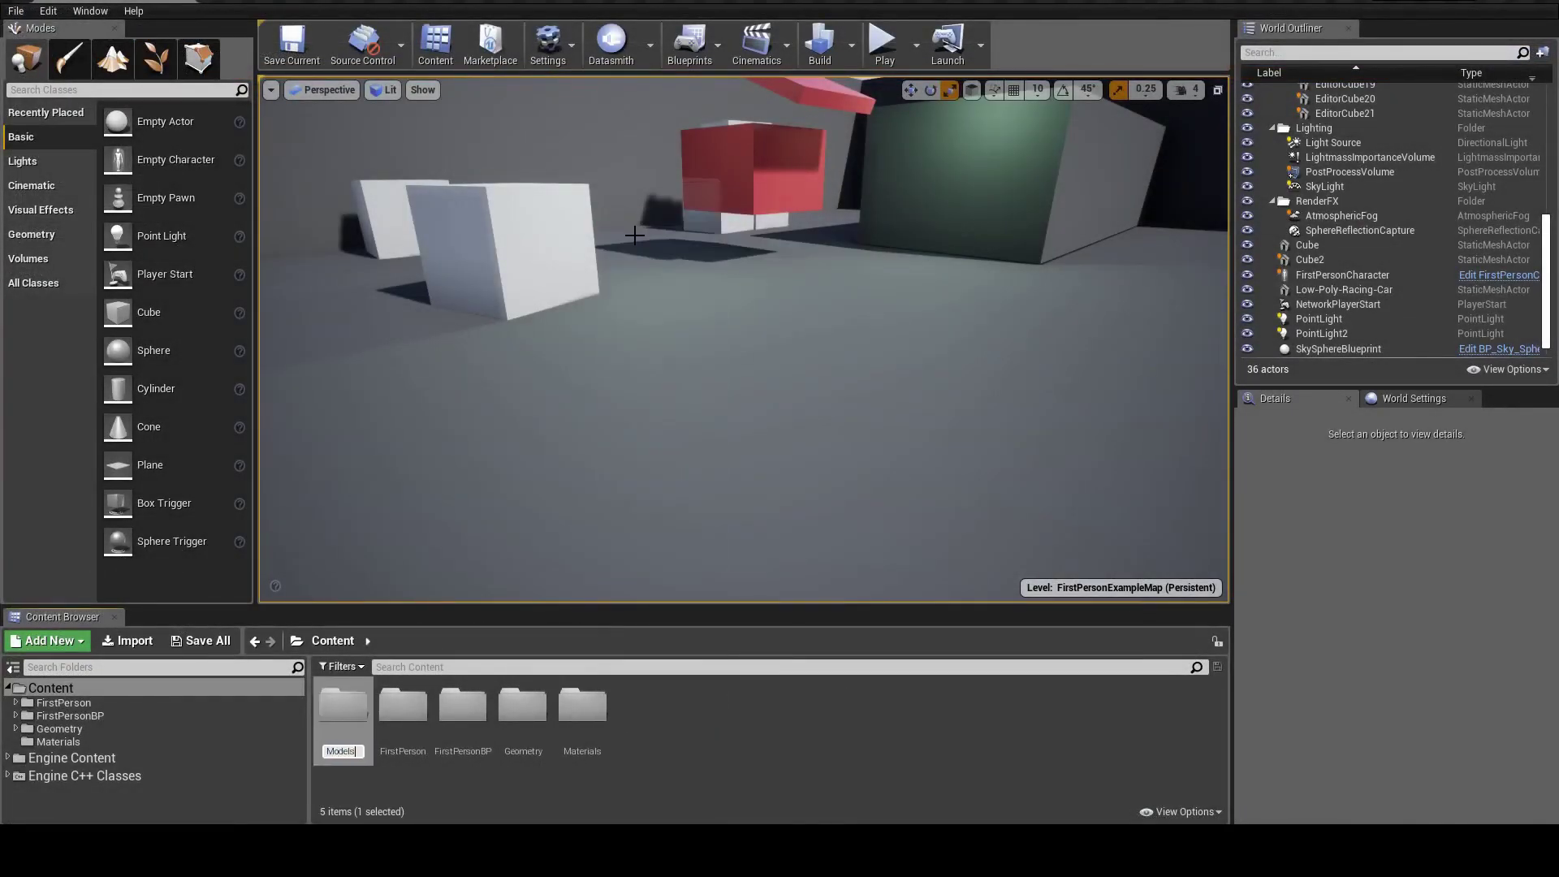
key(Return)
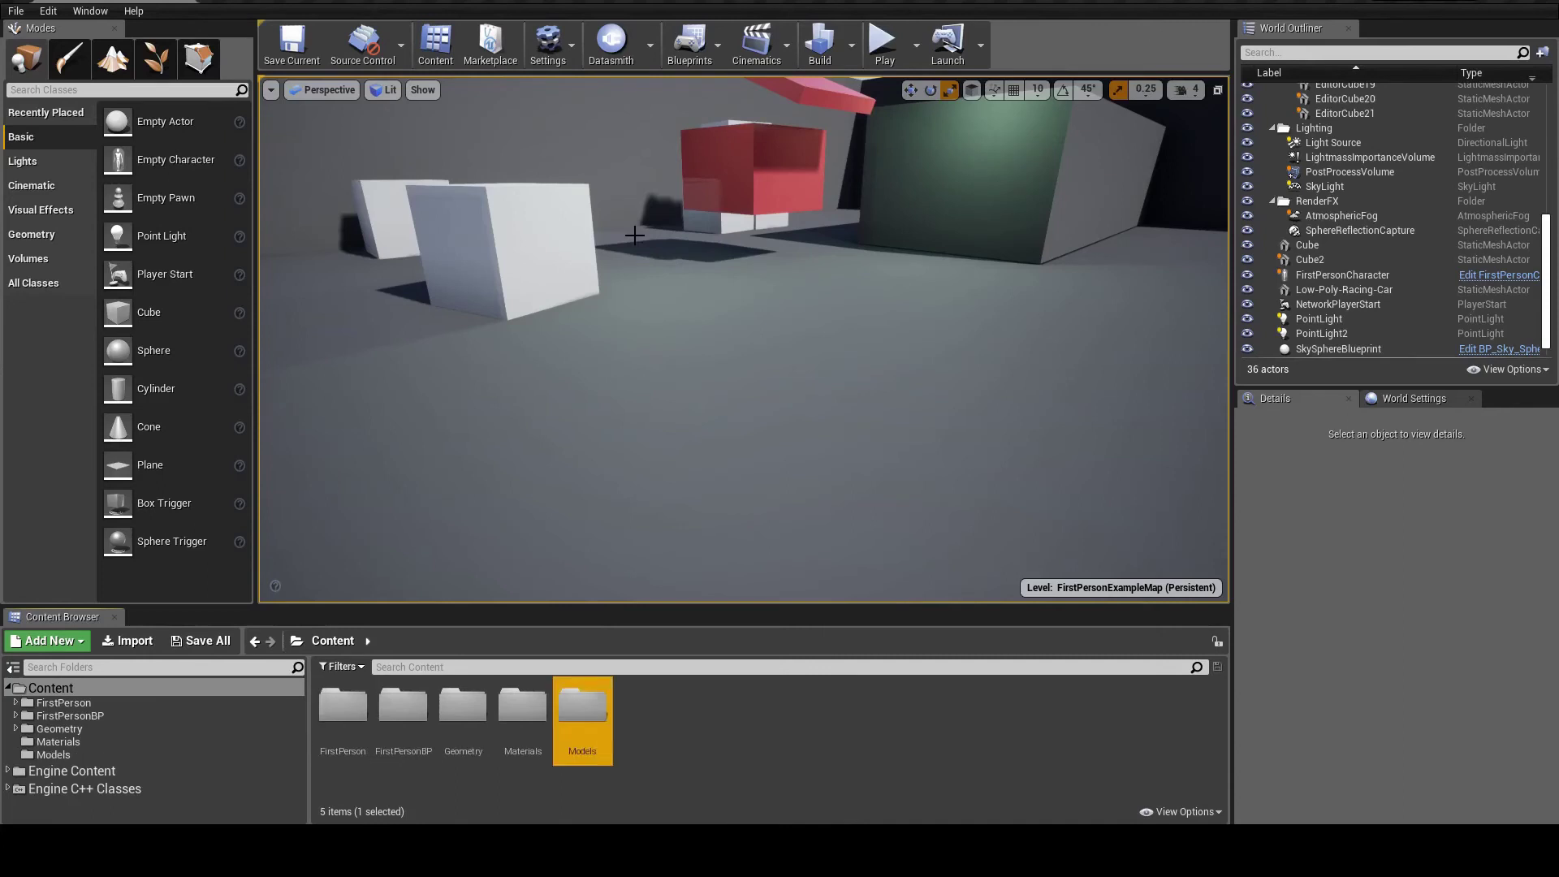
- Import the Low-Poly-Racing-Car FBX into the Models folder with the default import options and close the message log
double_click(589, 709)
right_click(533, 722)
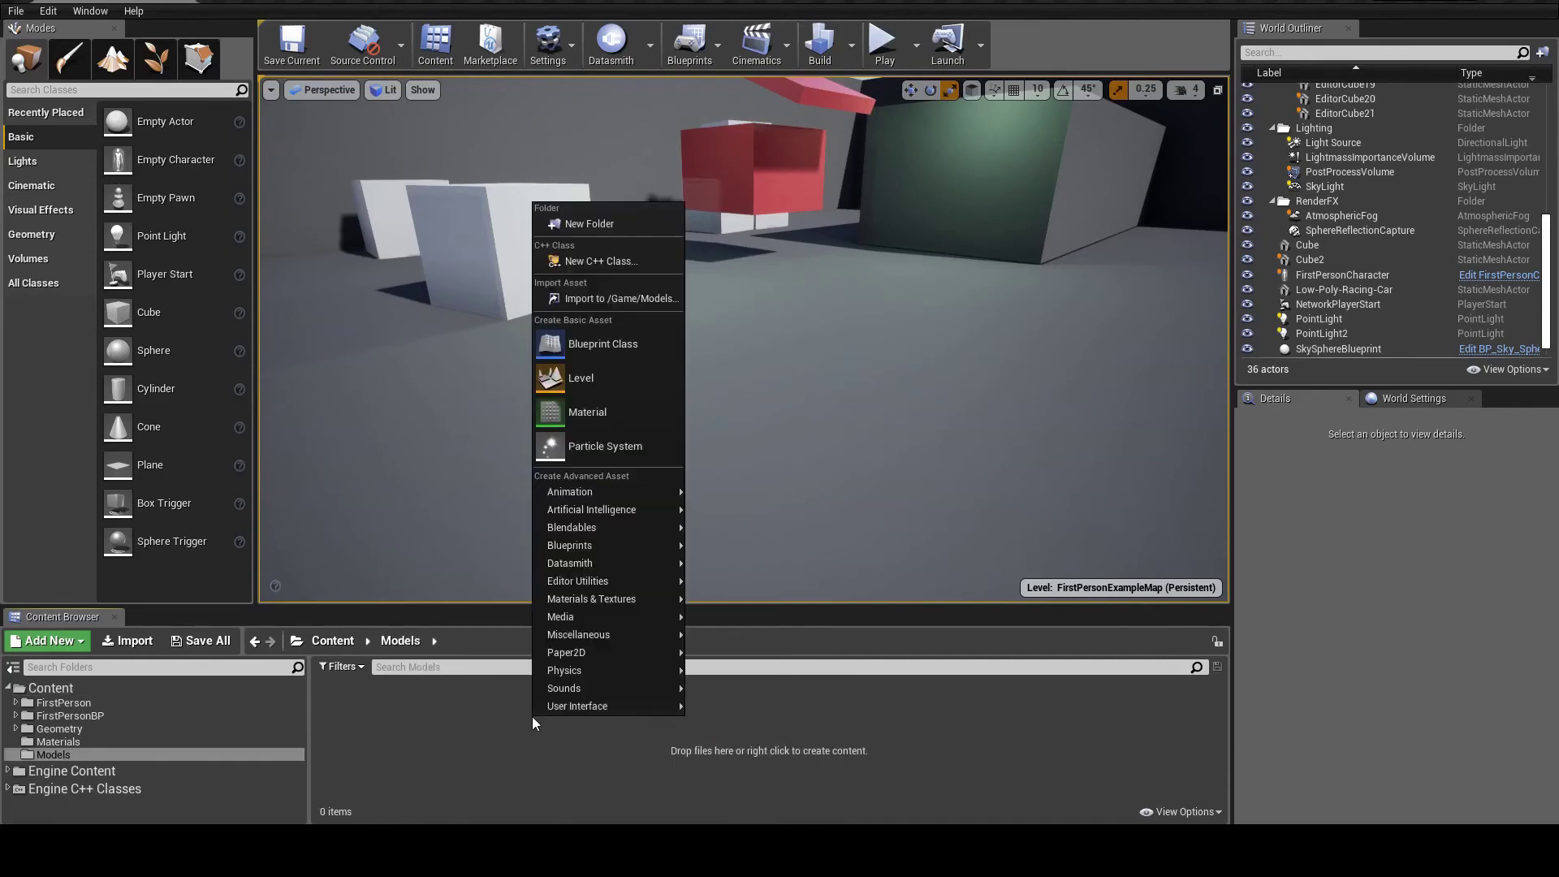
click(596, 300)
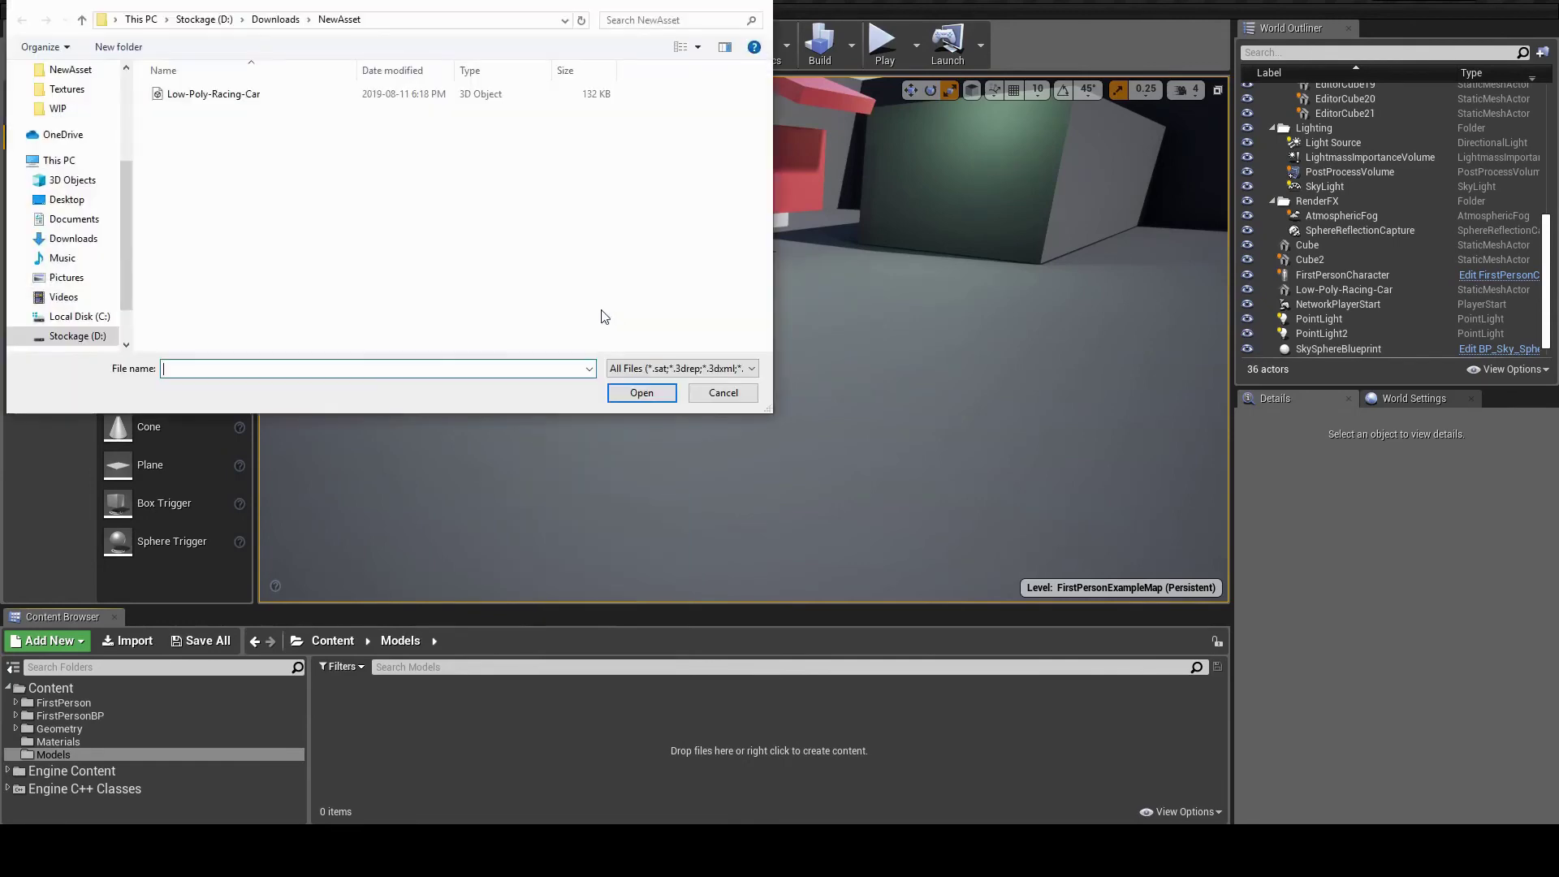
click(299, 101)
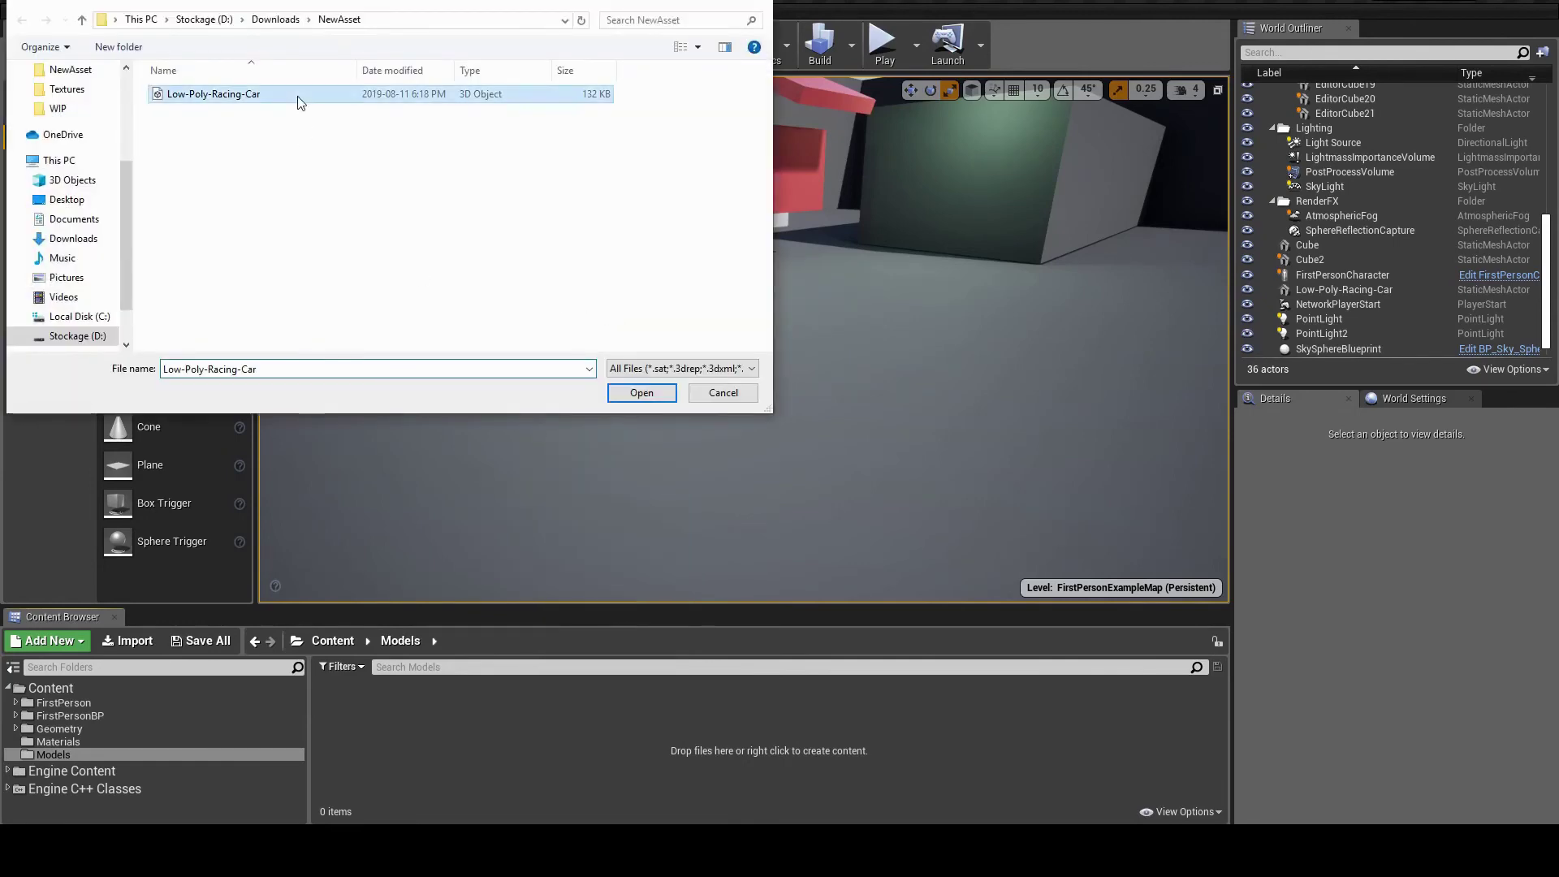
click(632, 396)
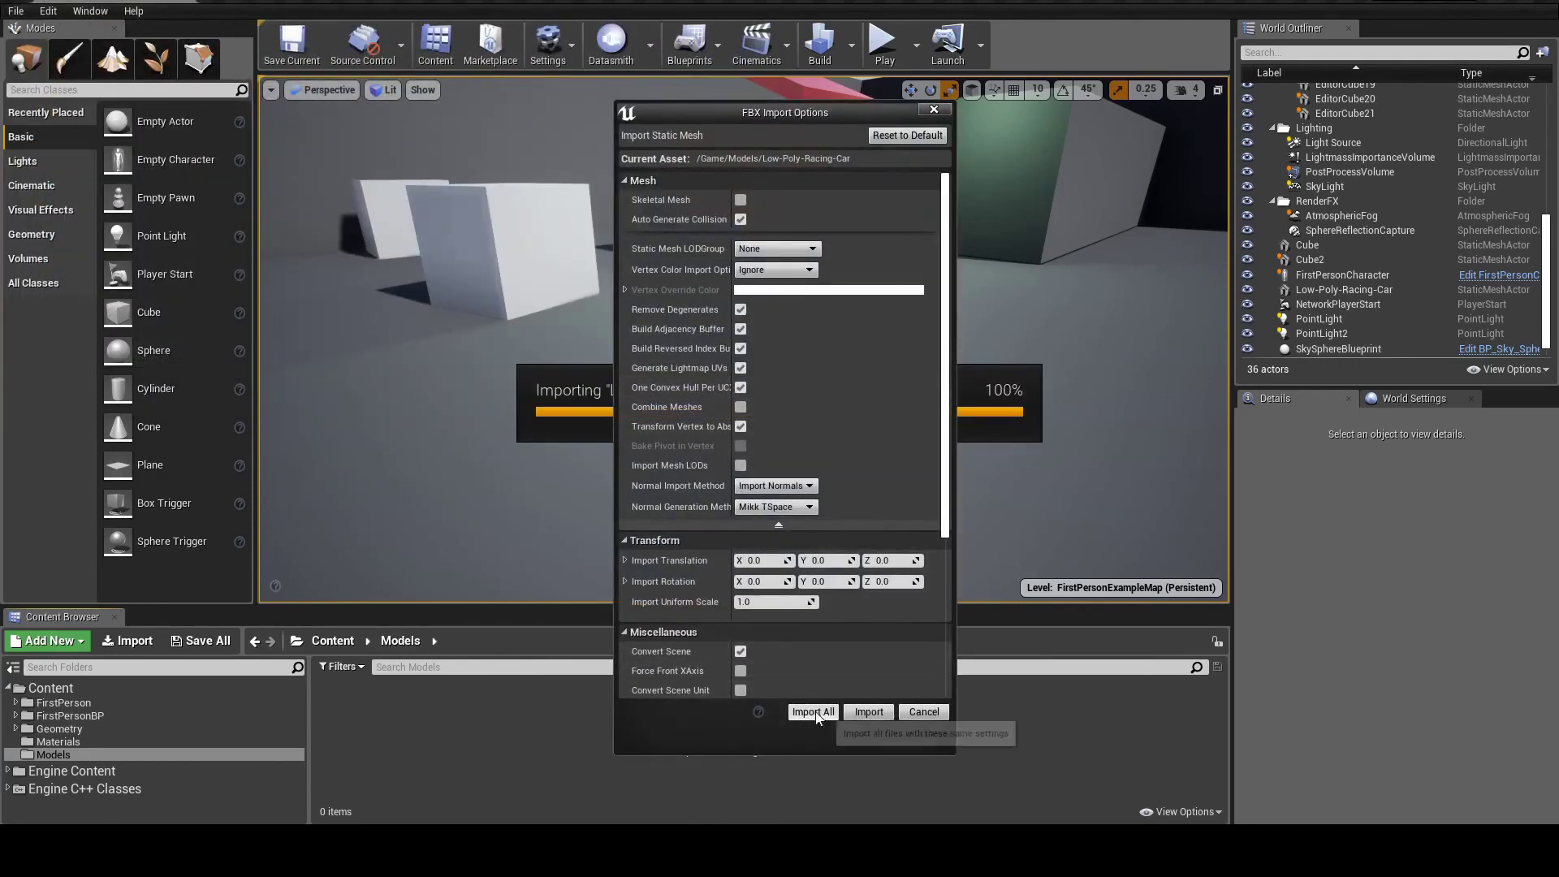
click(868, 711)
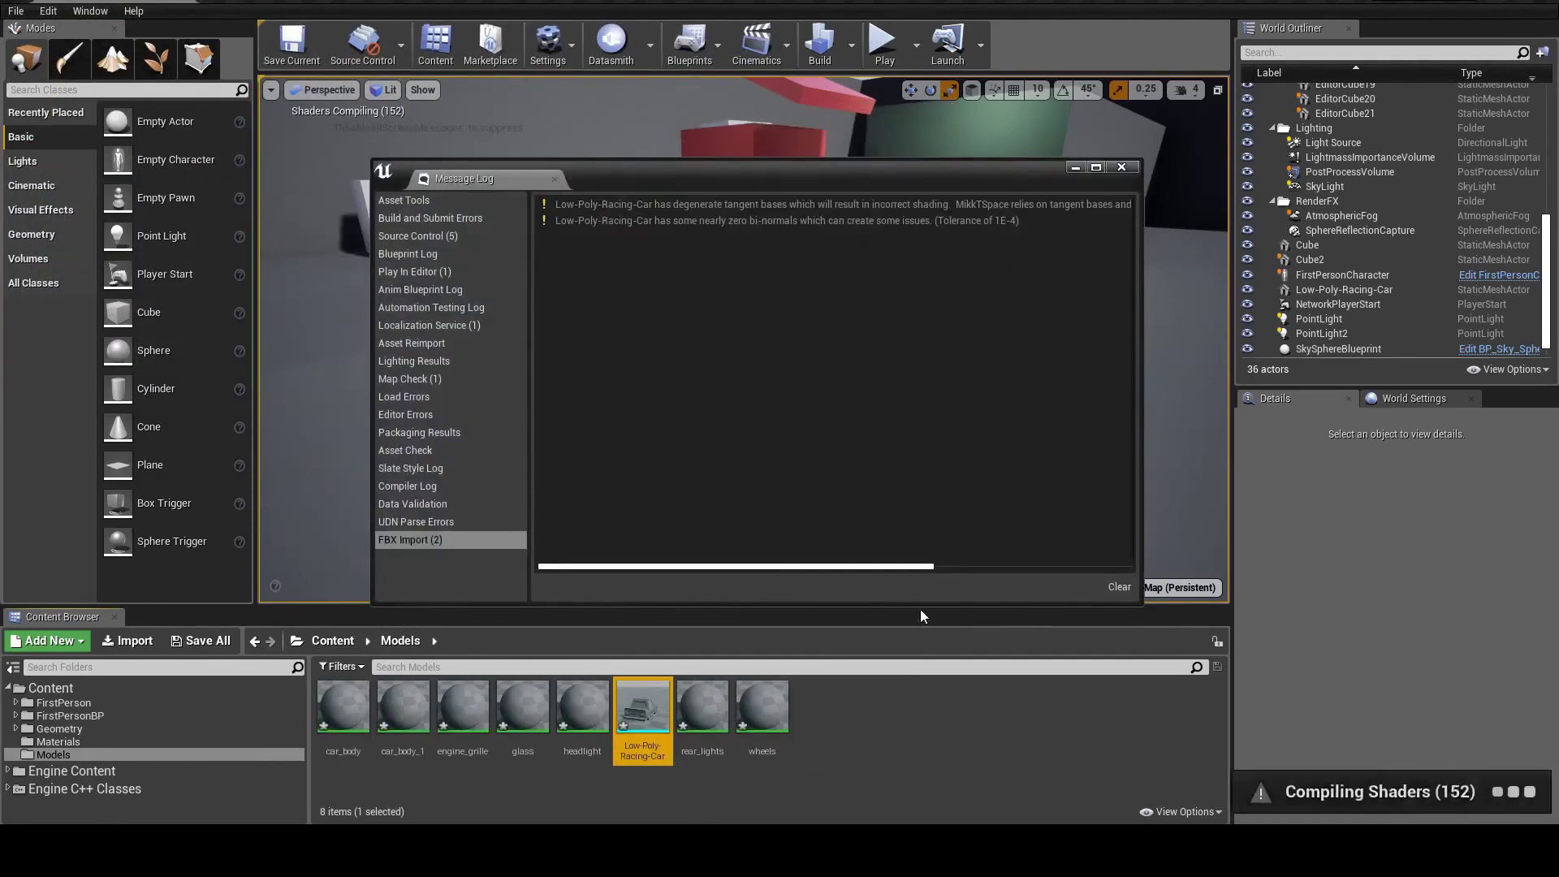
click(1121, 167)
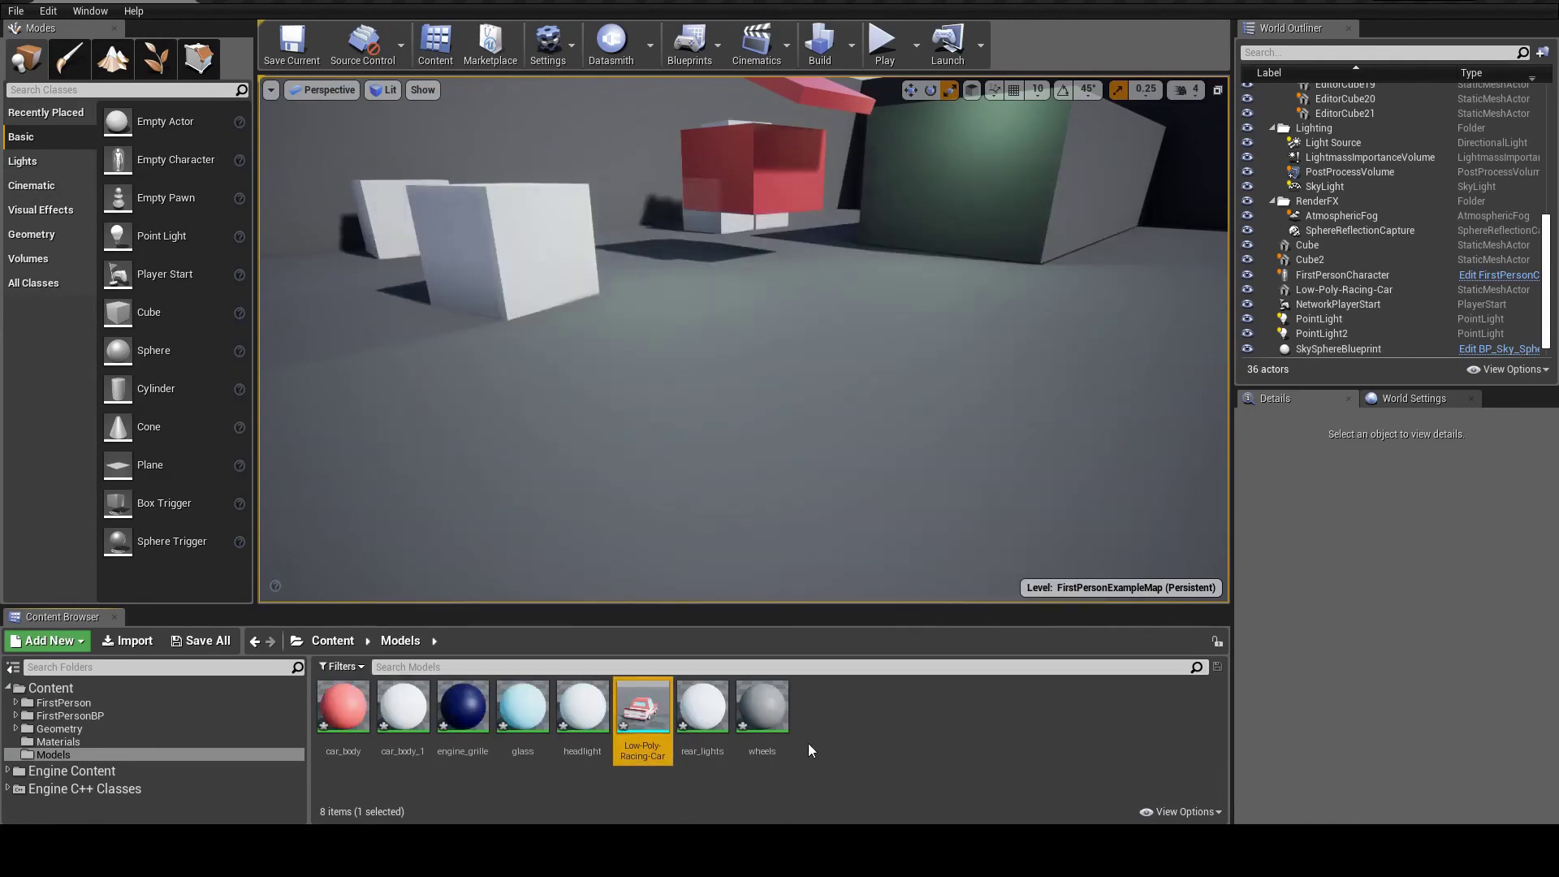
- Place the Low-Poly-Racing-Car mesh on the floor in front of the cubes, deselect it and start playing the level
drag(642, 707, 794, 382)
mouse_move(839, 442)
right_down()
mouse_move(838, 457)
mouse_move(839, 442)
right_up()
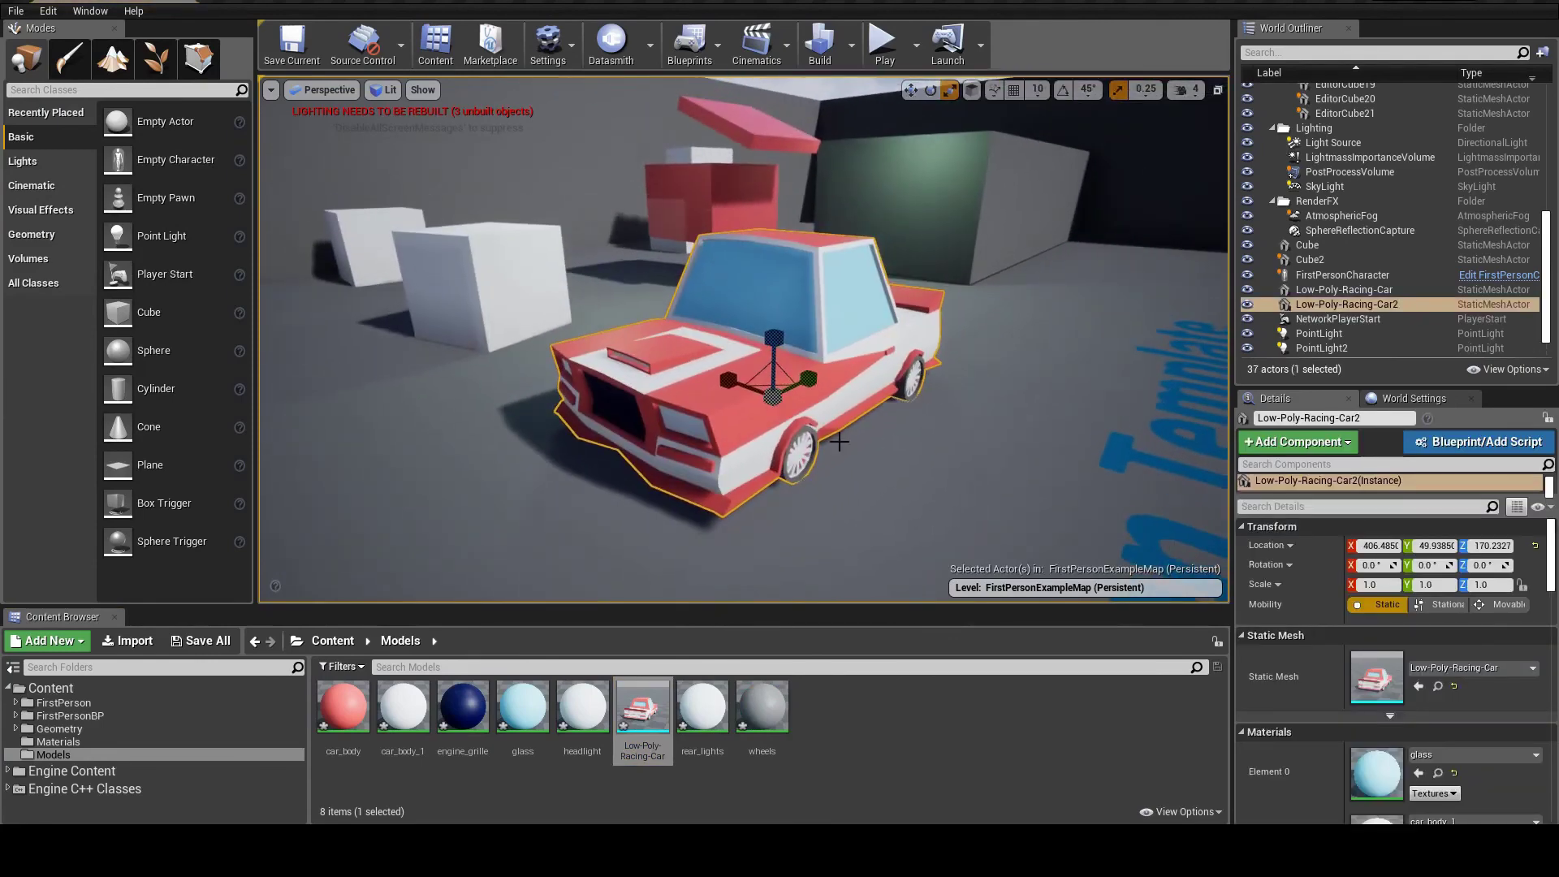
key(Escape)
click(885, 42)
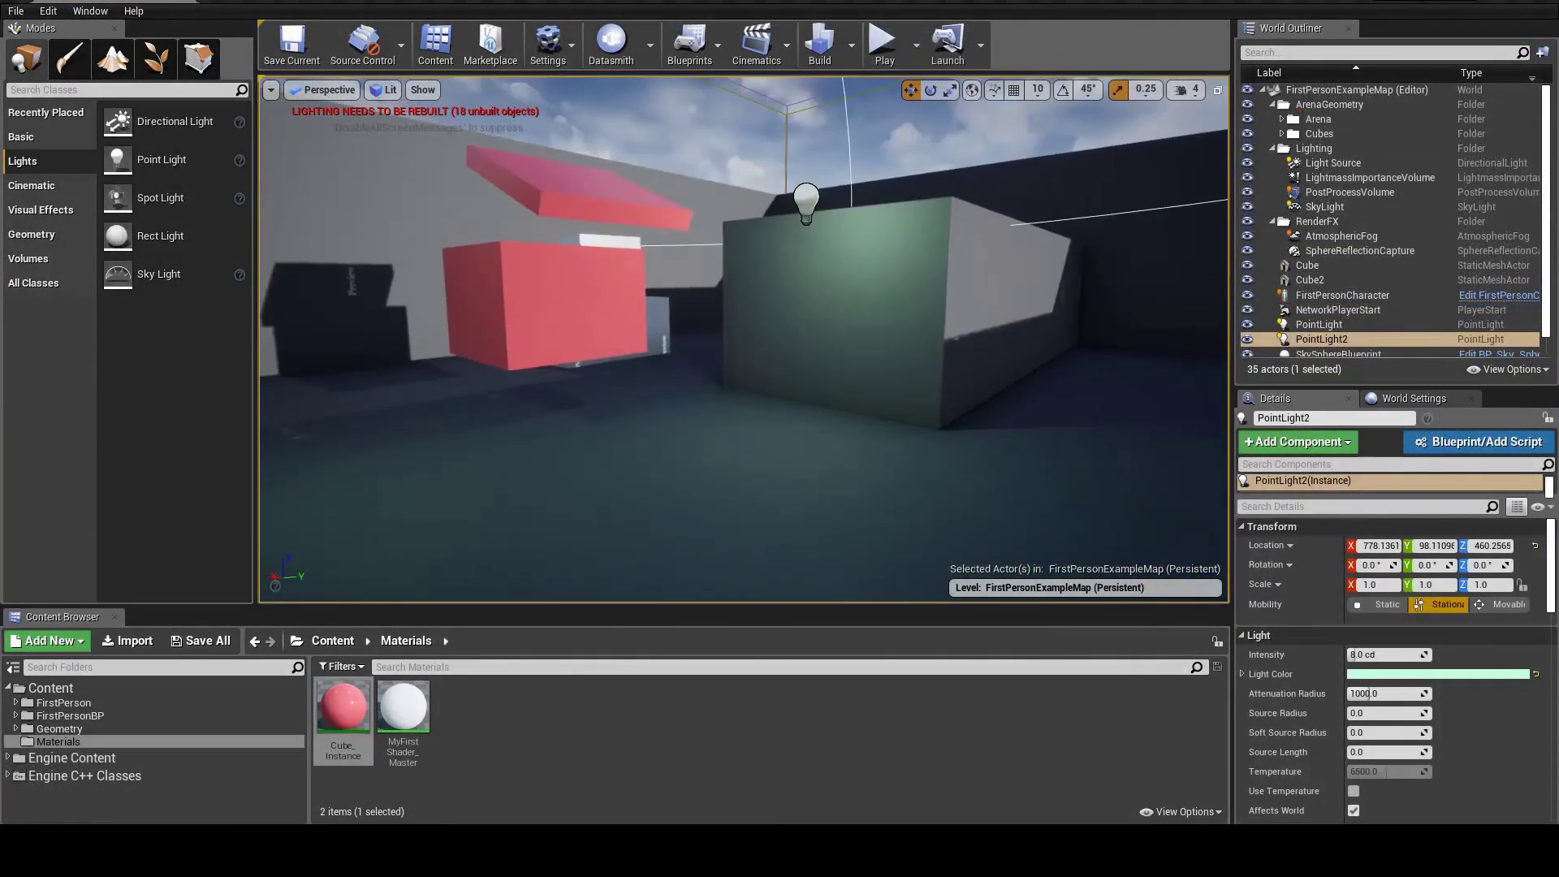
- Enable Simulate Physics on Cube2, the tilted red slab above the red cube
right_drag(743, 341, 723, 310)
key(a)
right_drag(762, 412, 762, 412)
key(d)
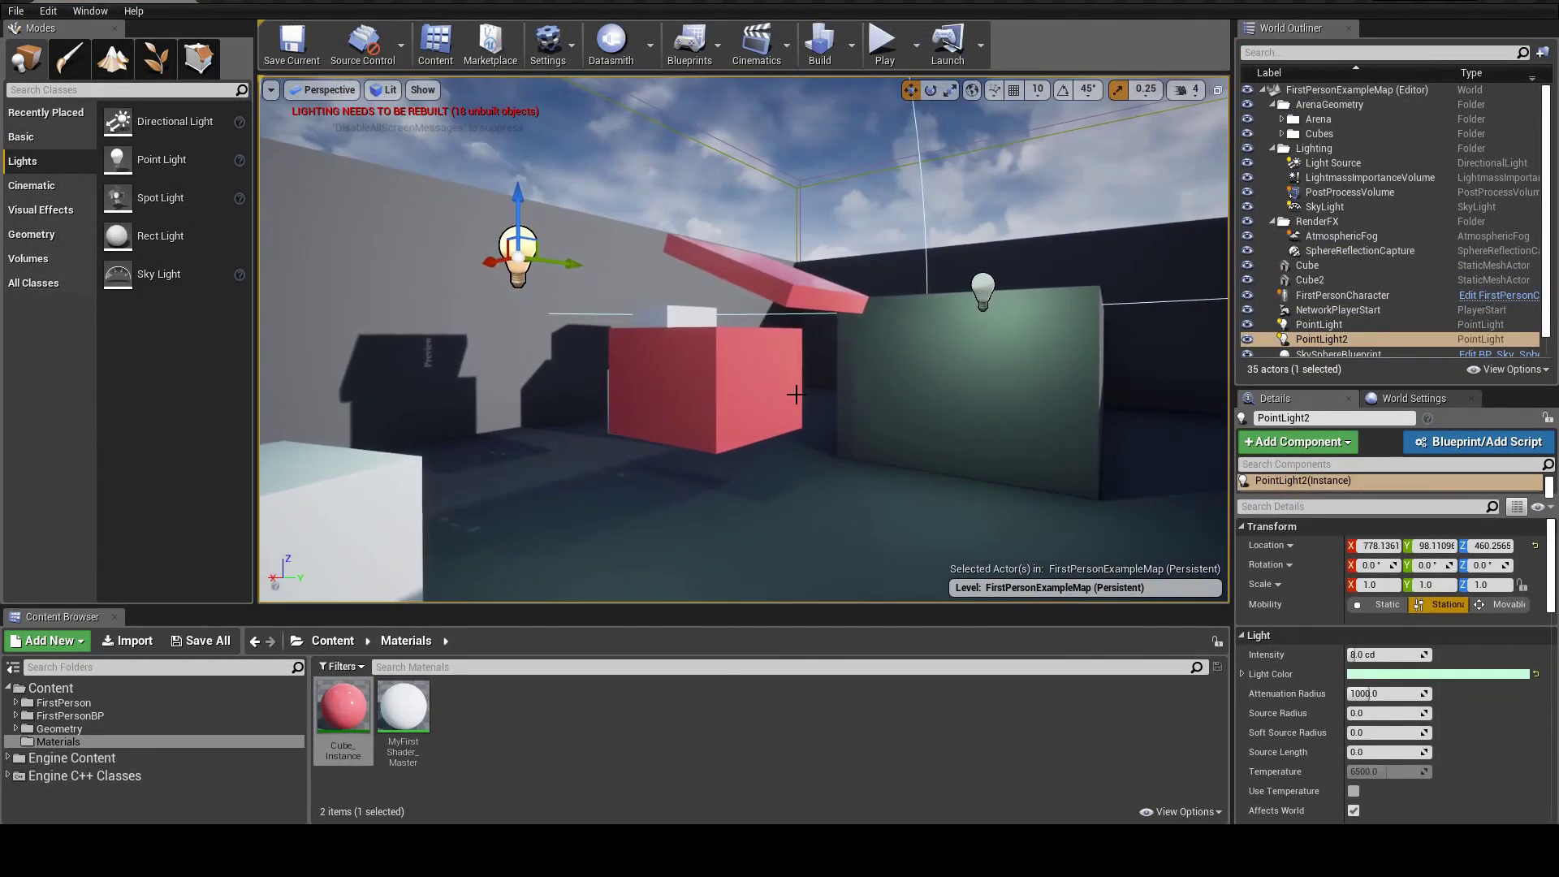
click(774, 289)
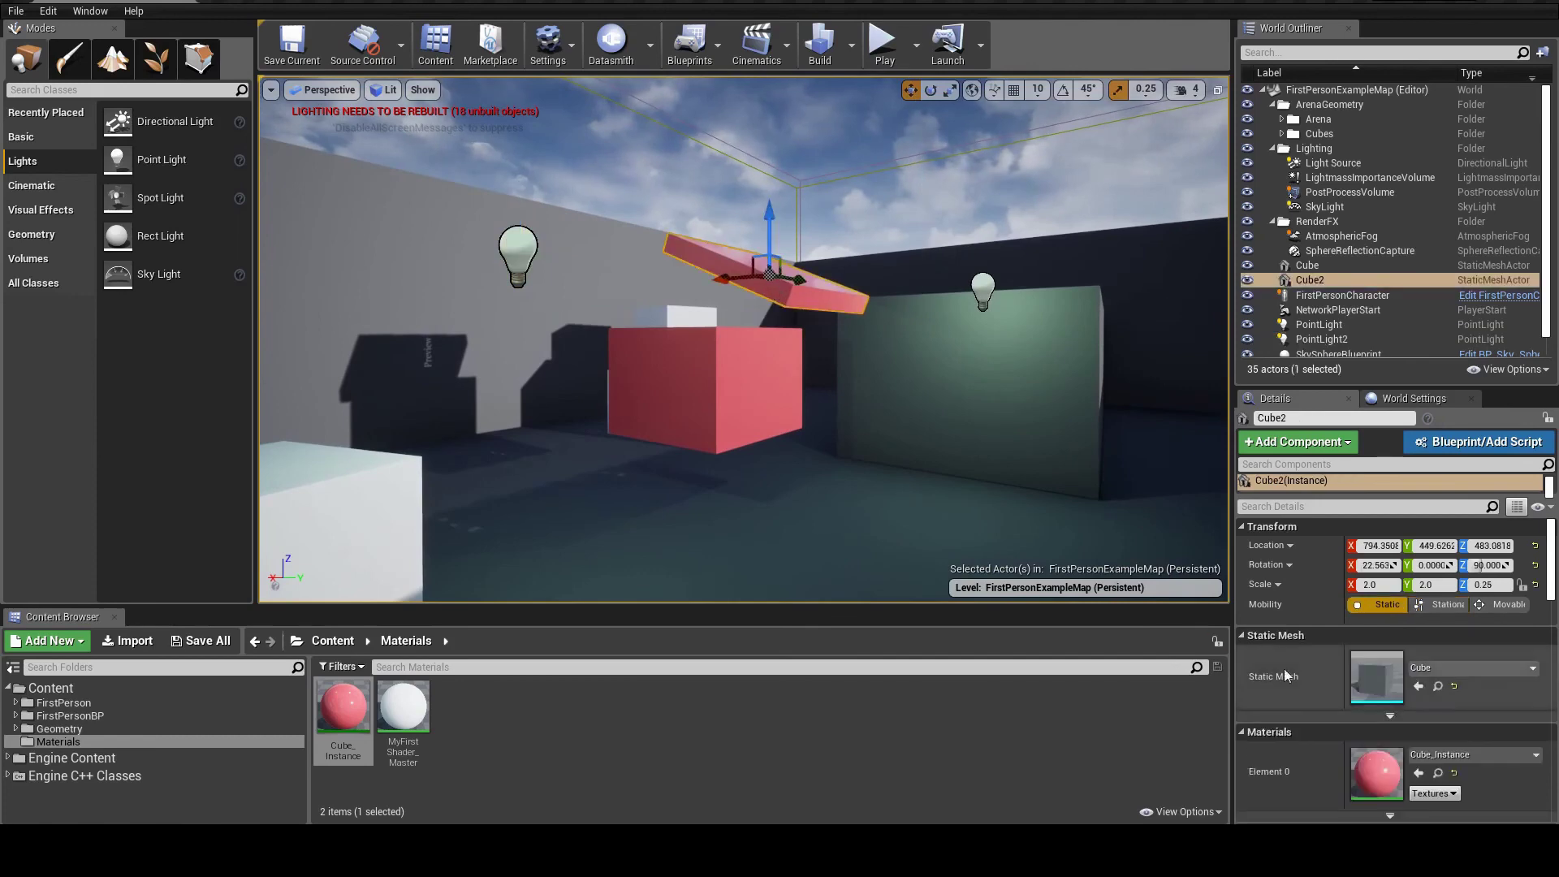
scroll(1284, 669, down, 5)
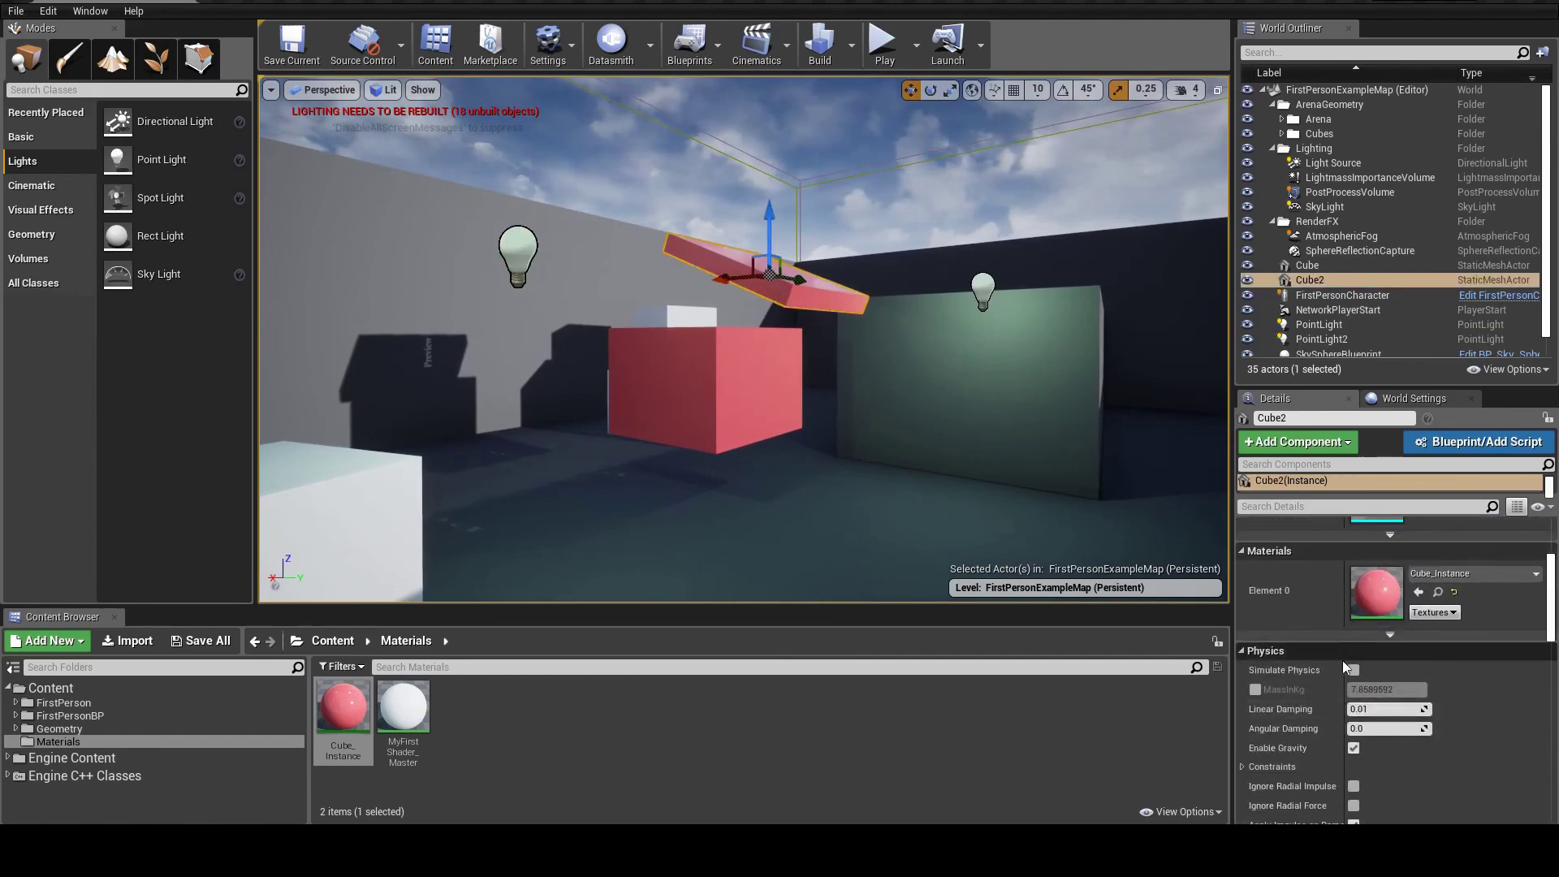
scroll(1342, 660, down, 1)
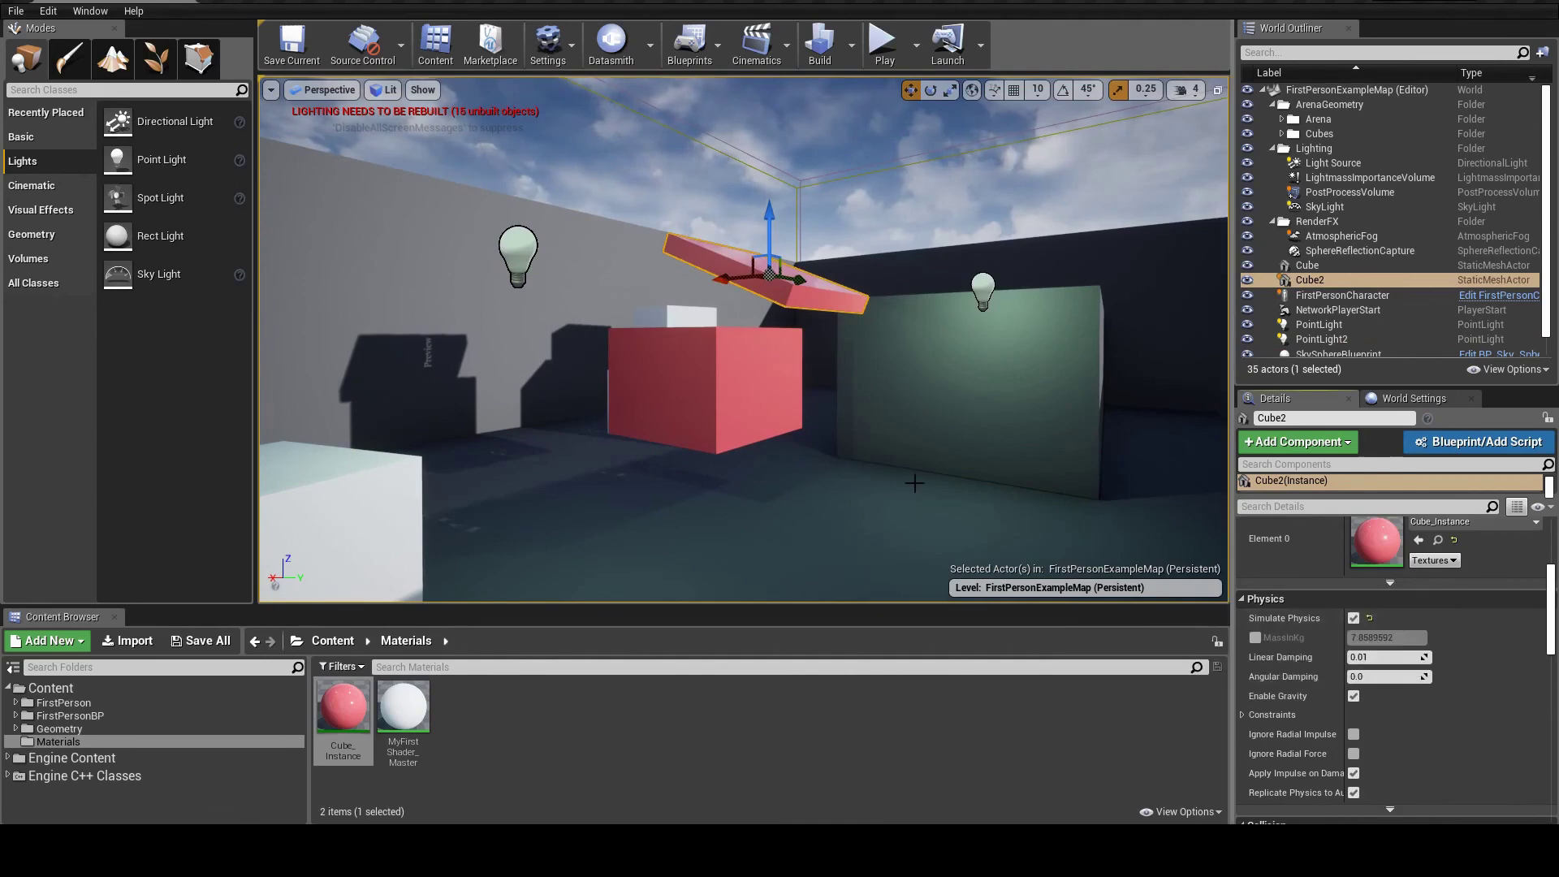
- Play the level, walk up to the red slab and cubes and shoot to test the physics, and stop the session
mouse_move(905, 481)
right_down()
mouse_move(934, 476)
mouse_move(910, 519)
mouse_move(901, 487)
right_up()
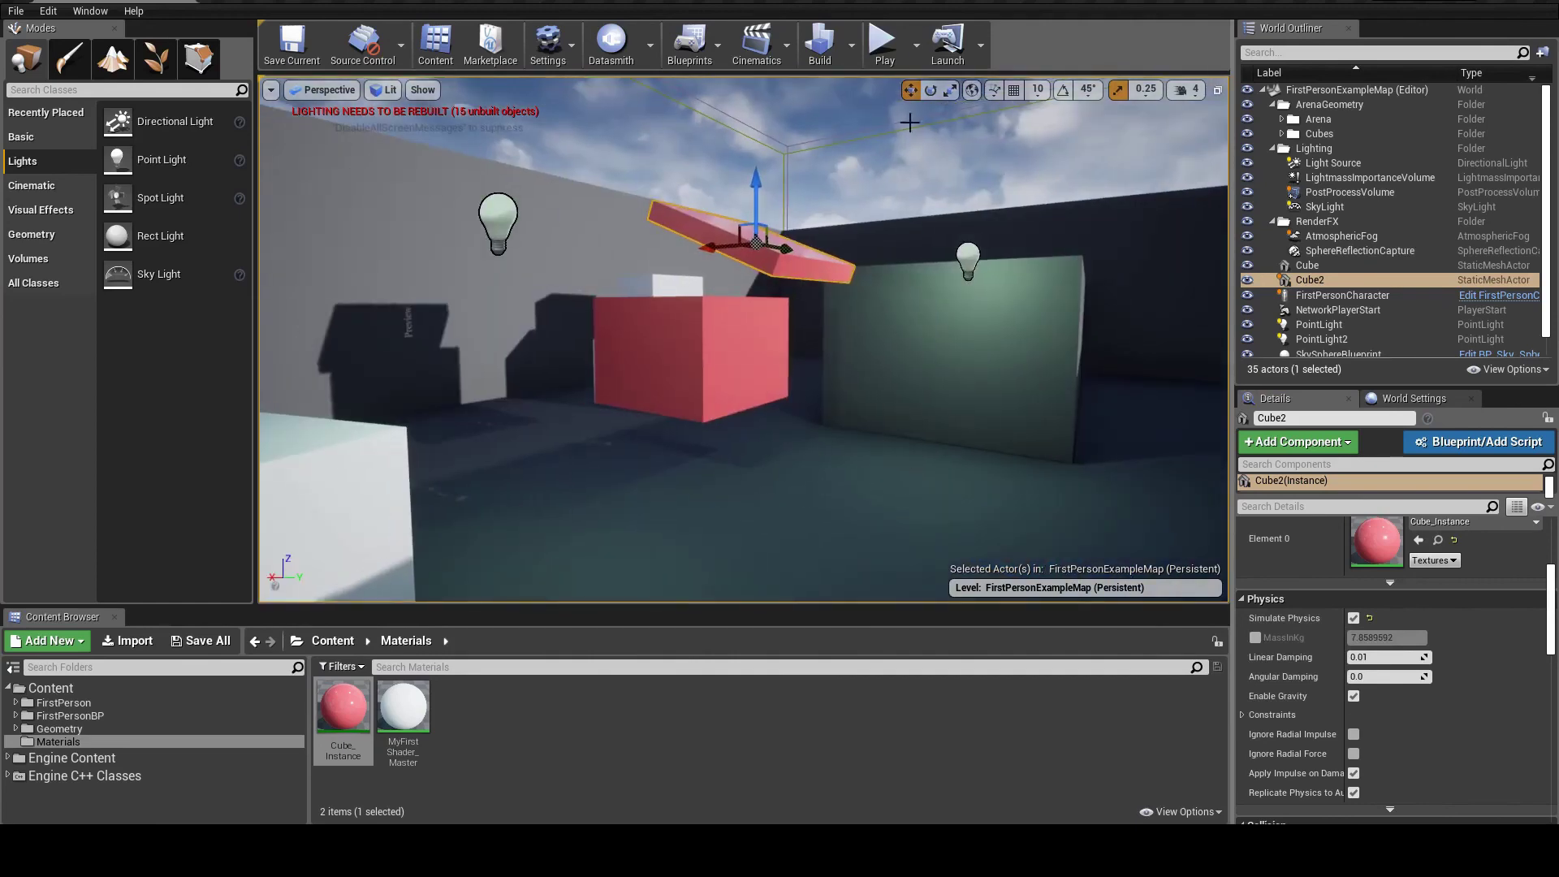
click(887, 49)
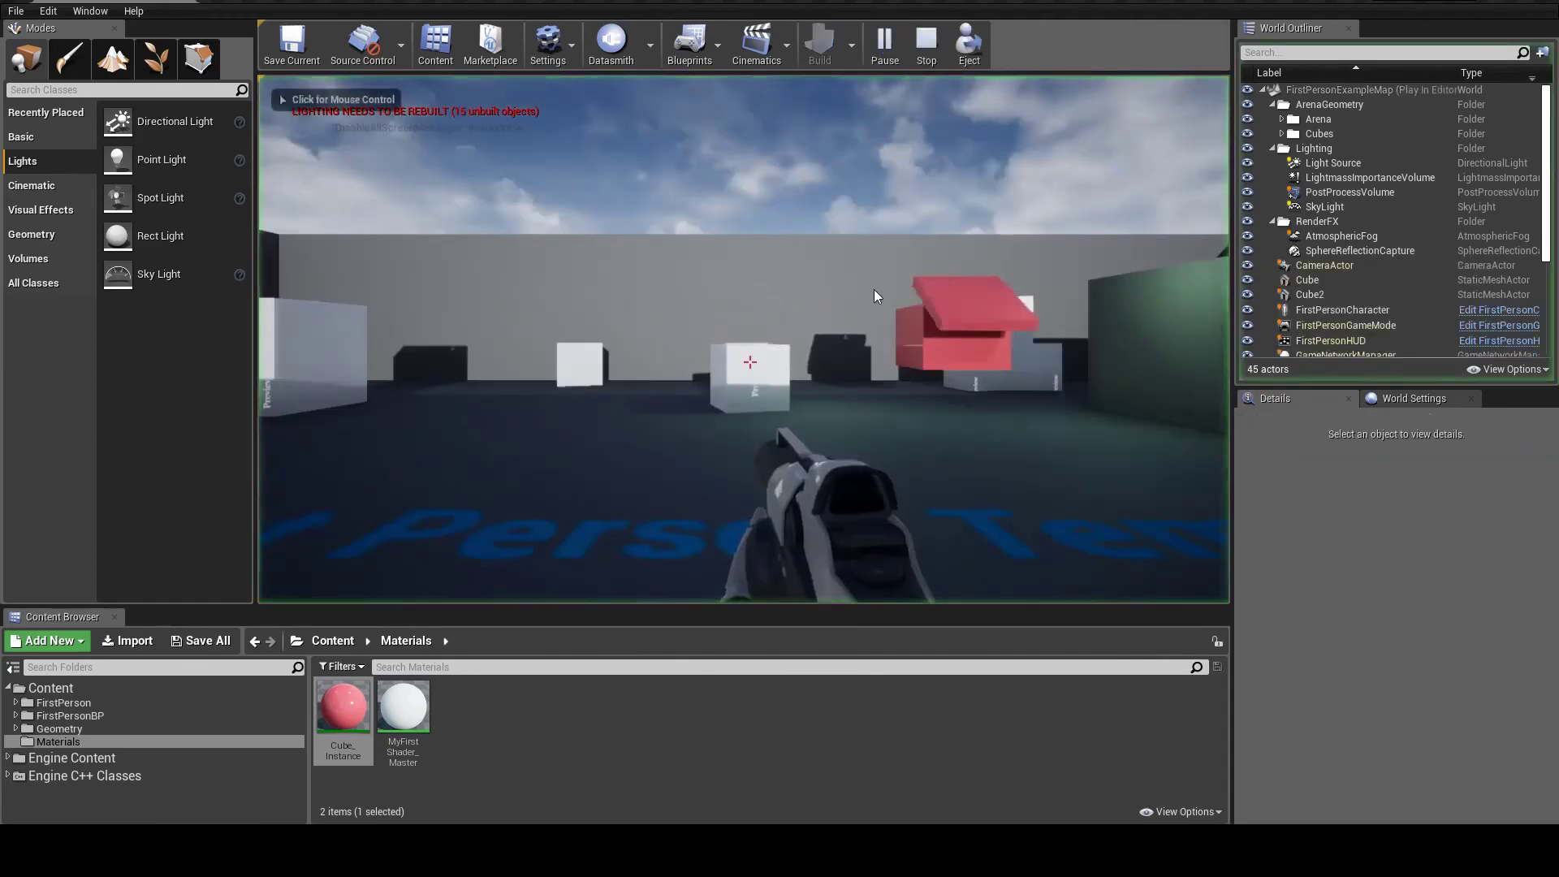
key(w)
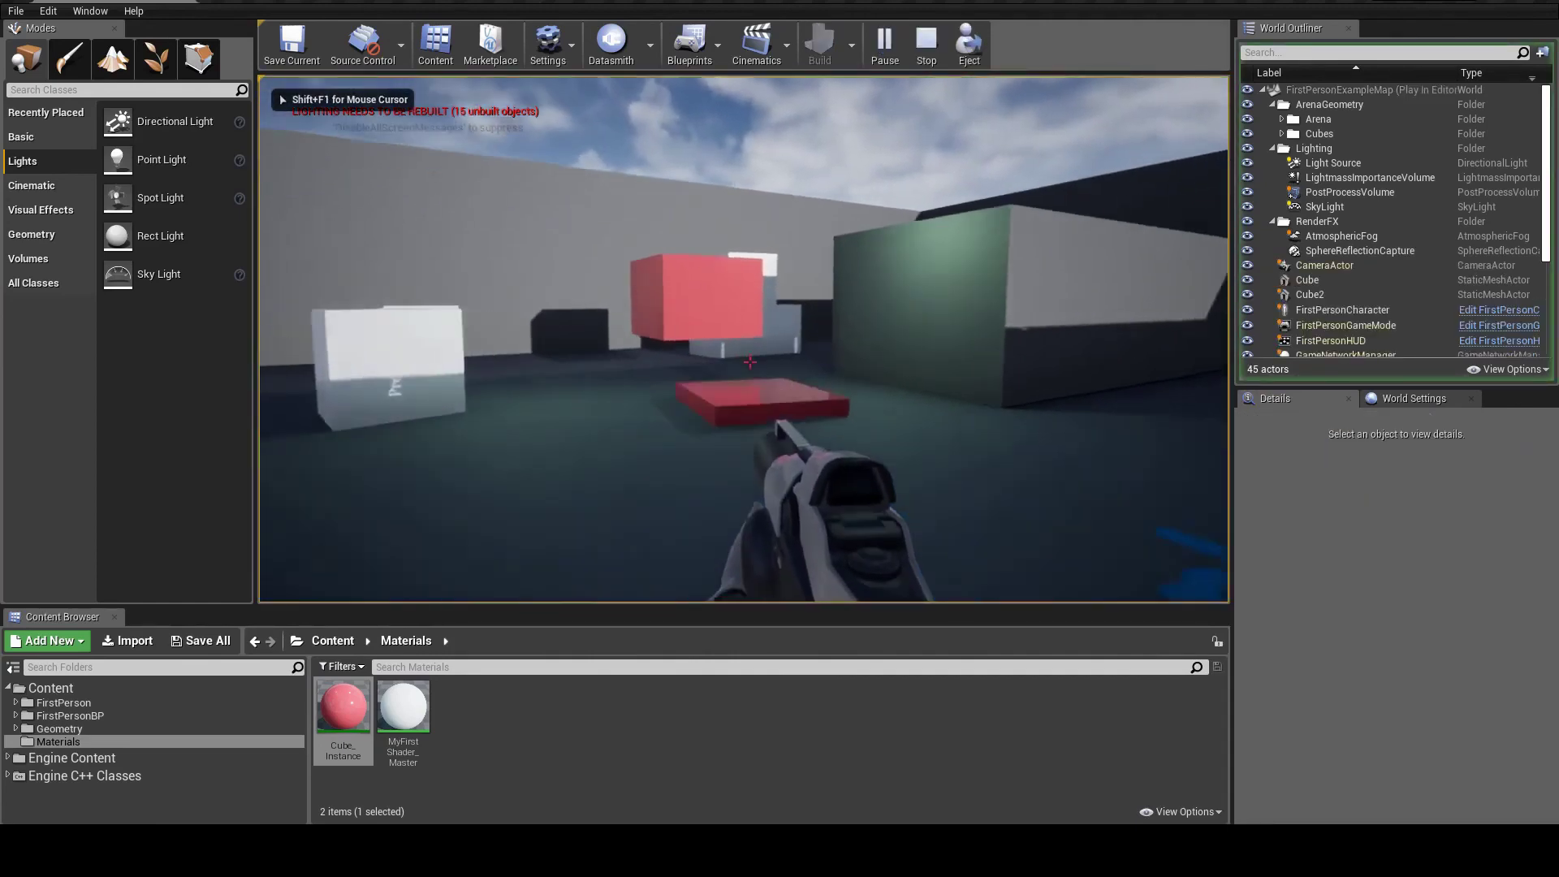
key(s)
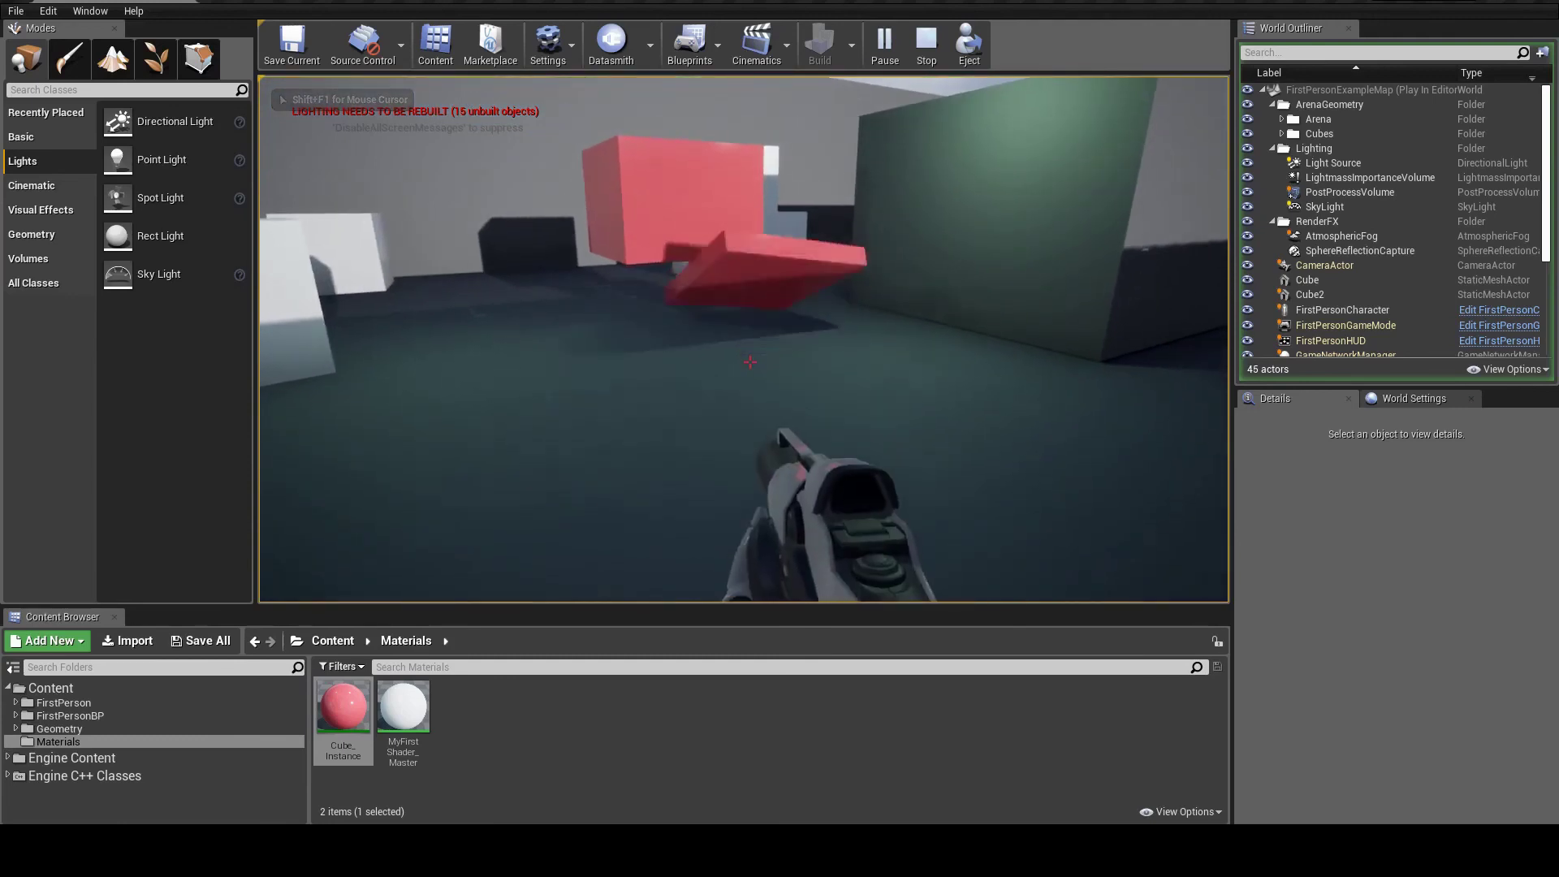
click(743, 340)
key(w)
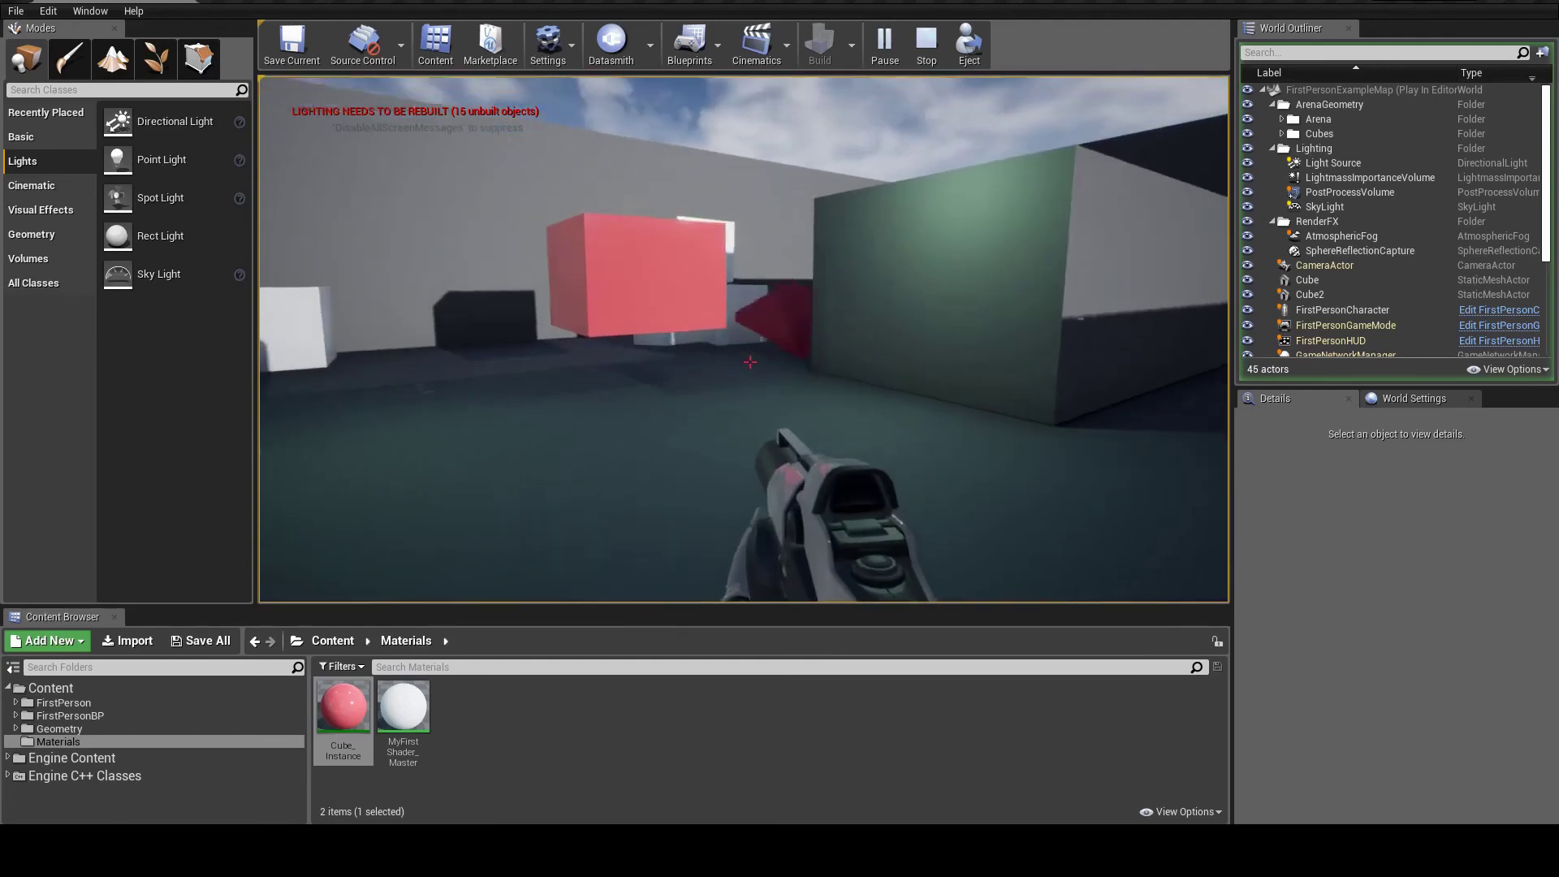
key(s)
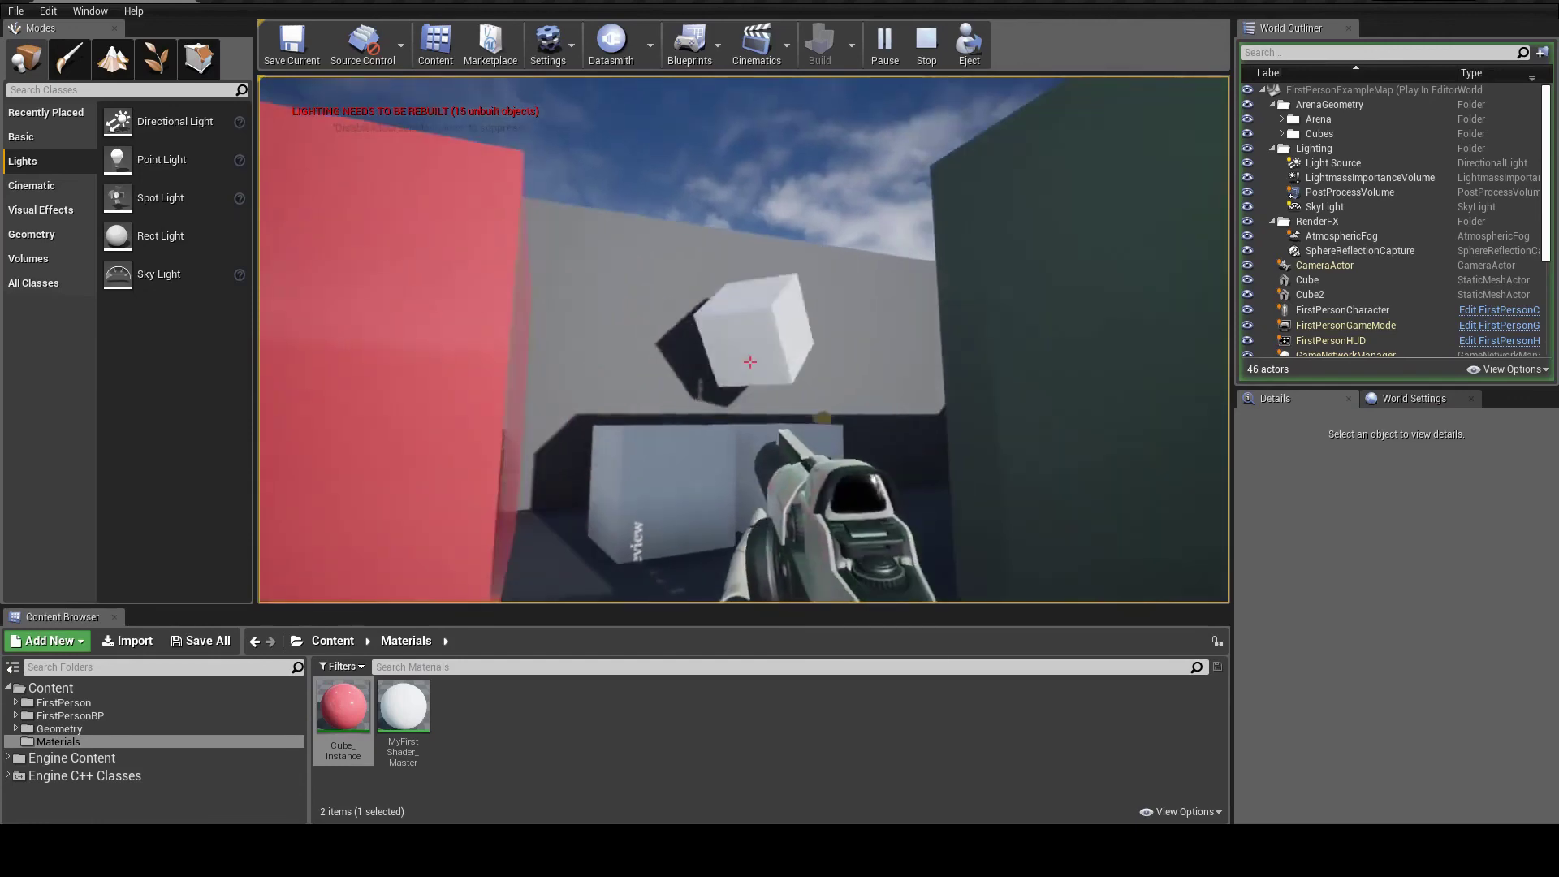
click(750, 362)
key(Escape)
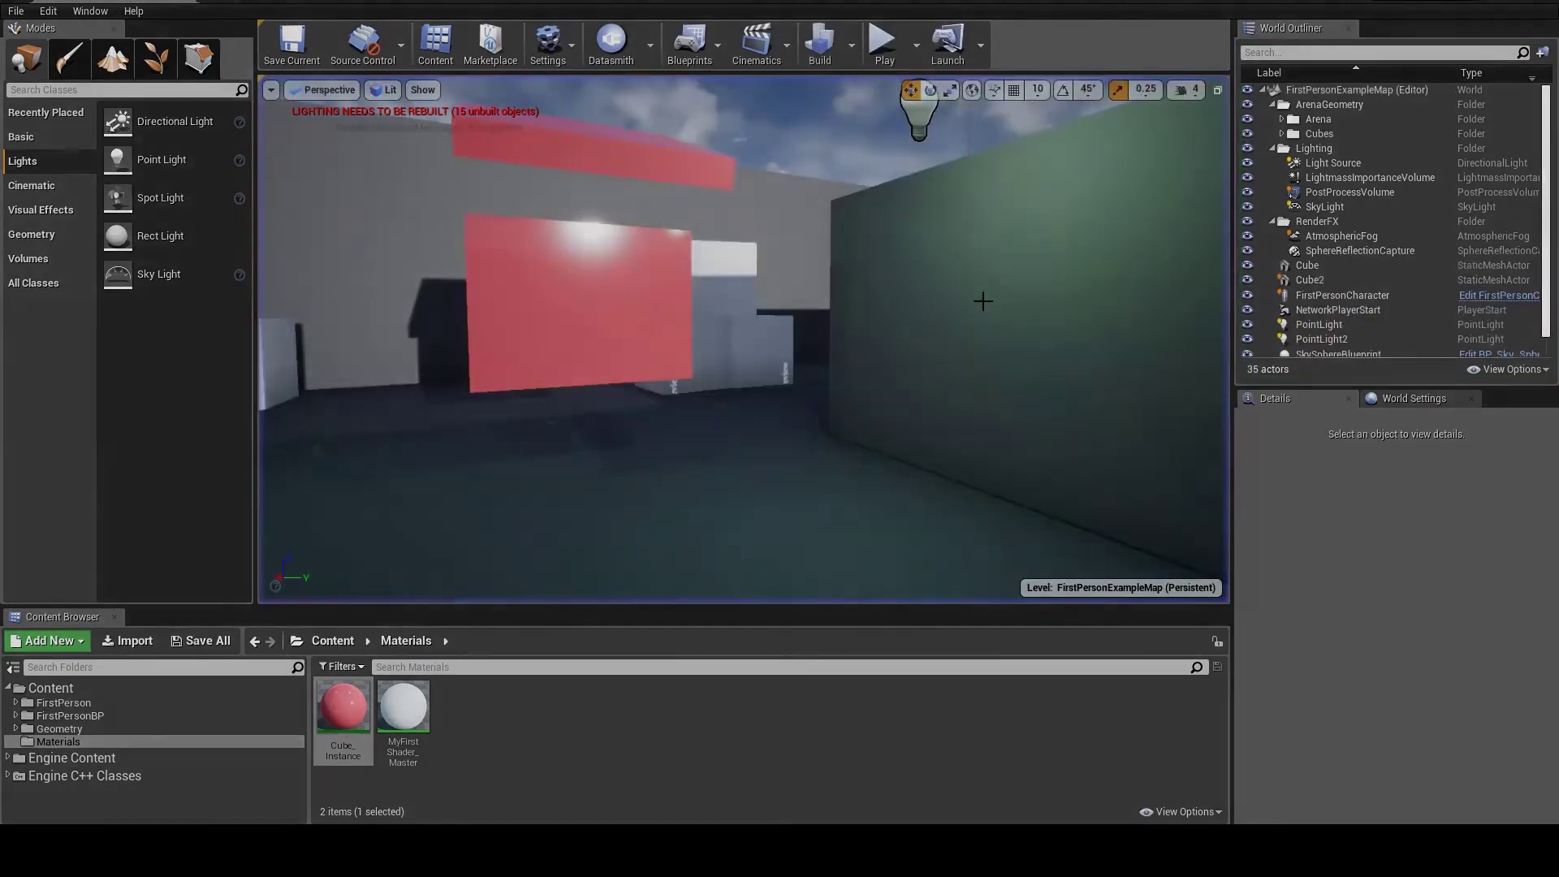